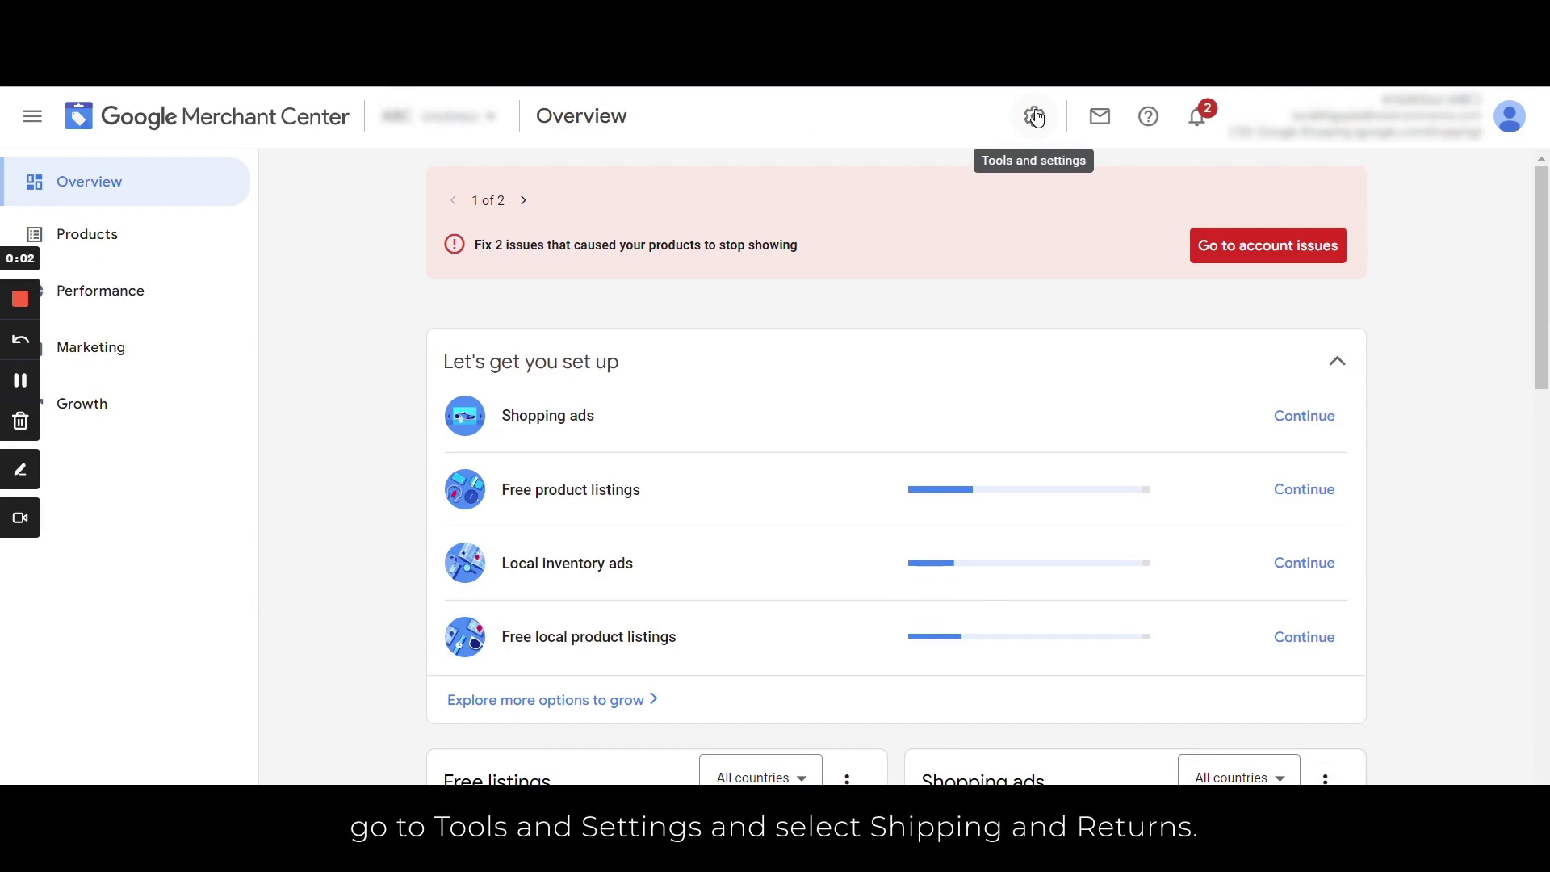
Step: Go to Shipping and returns under Tools and settings and add a new shipping service
left_click(1036, 117)
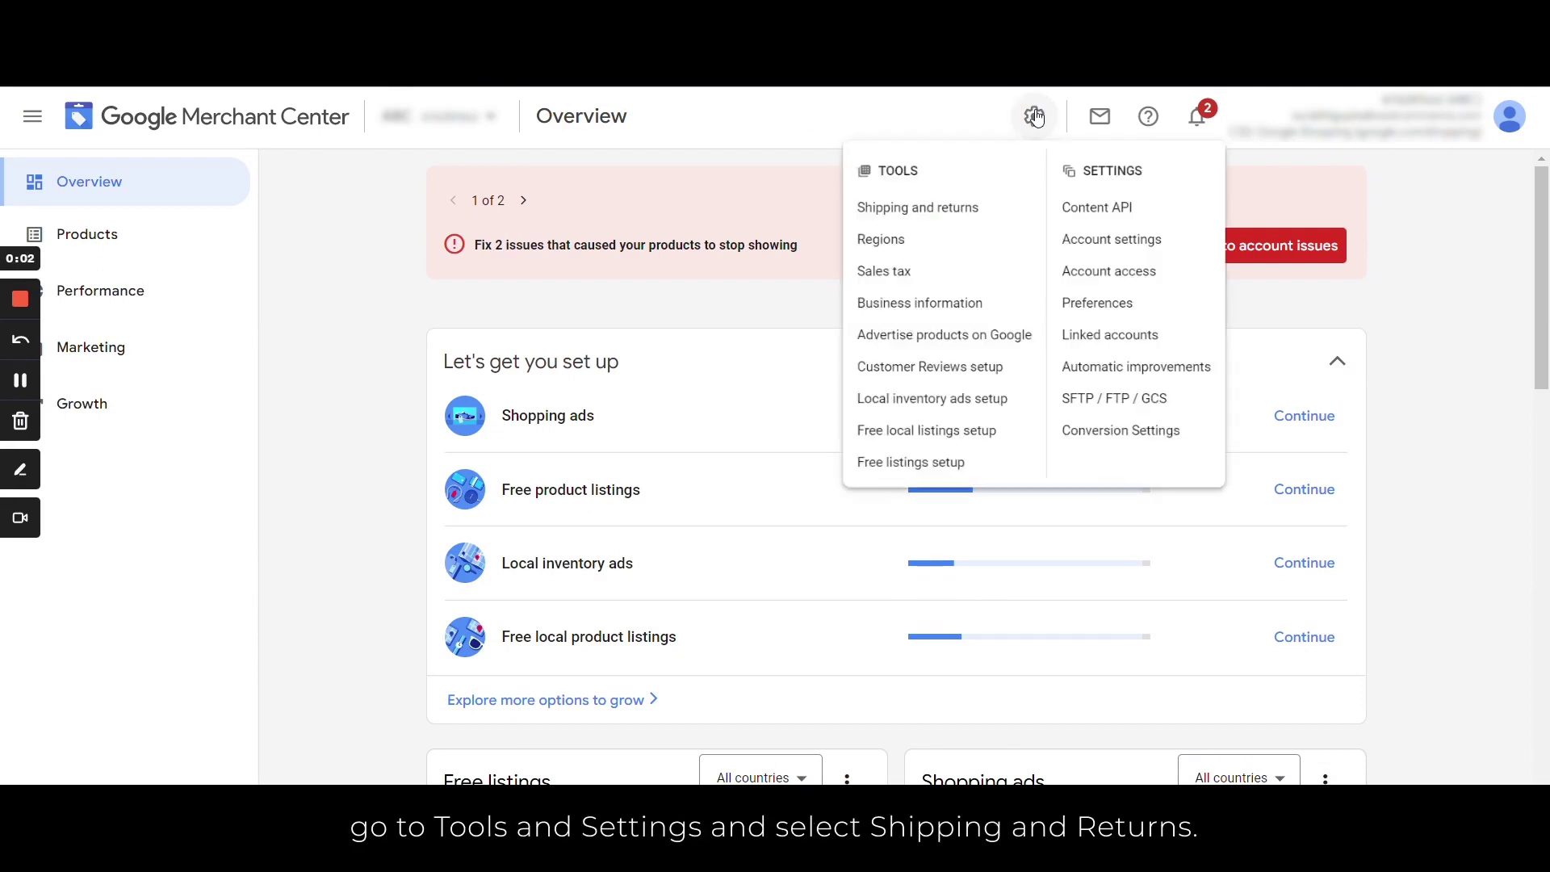
left_click(945, 226)
left_click(408, 412)
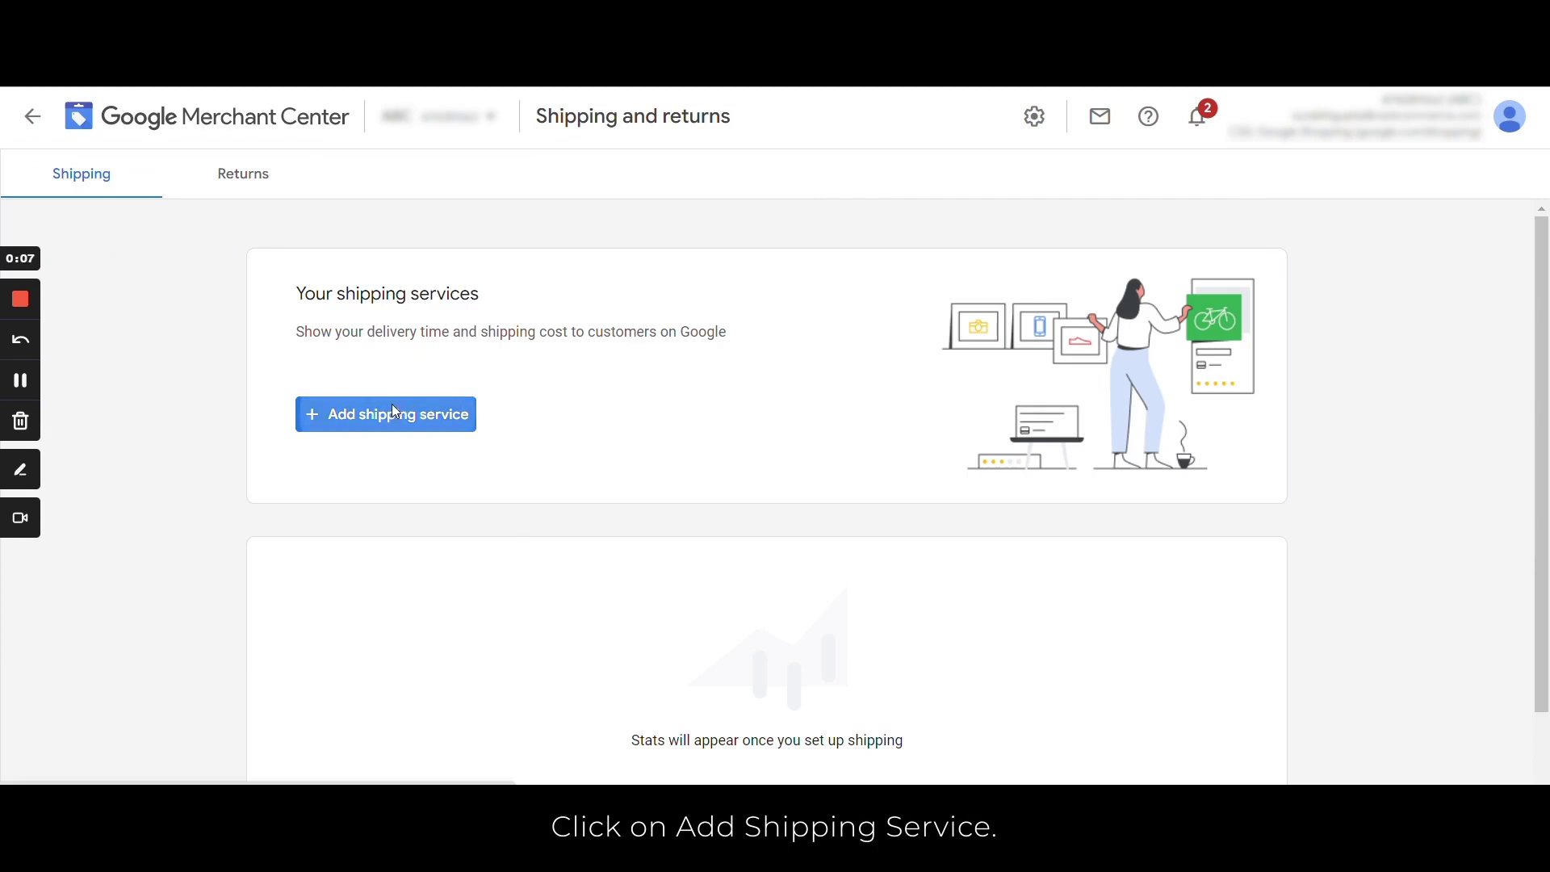
Step: Name the service 'US Shipping', choose United States as the service area, and continue
type("US Shipping")
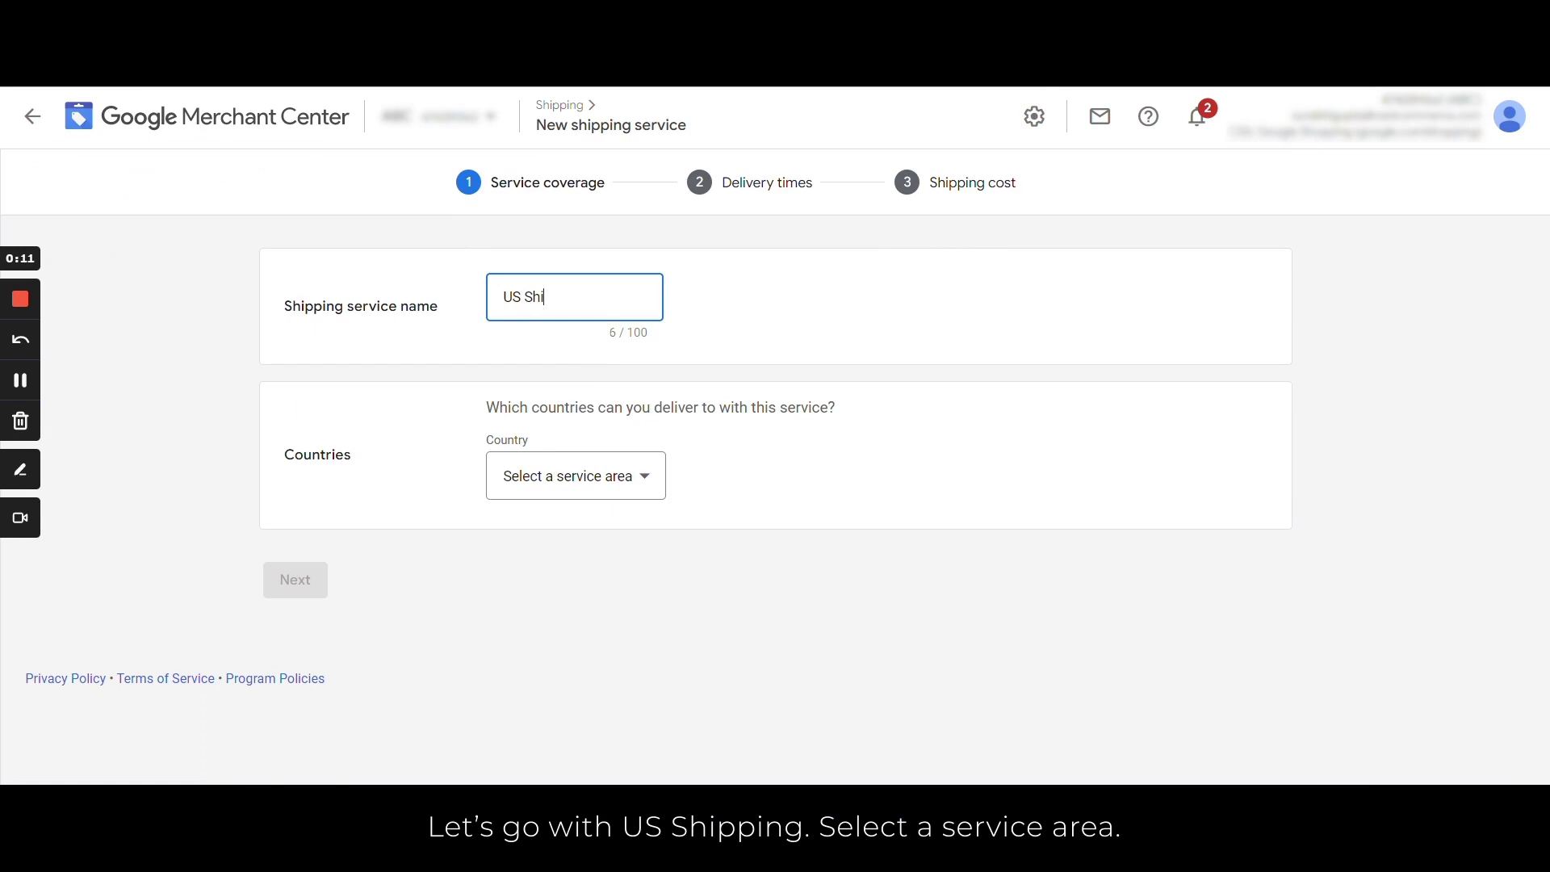
left_click(620, 482)
type("united")
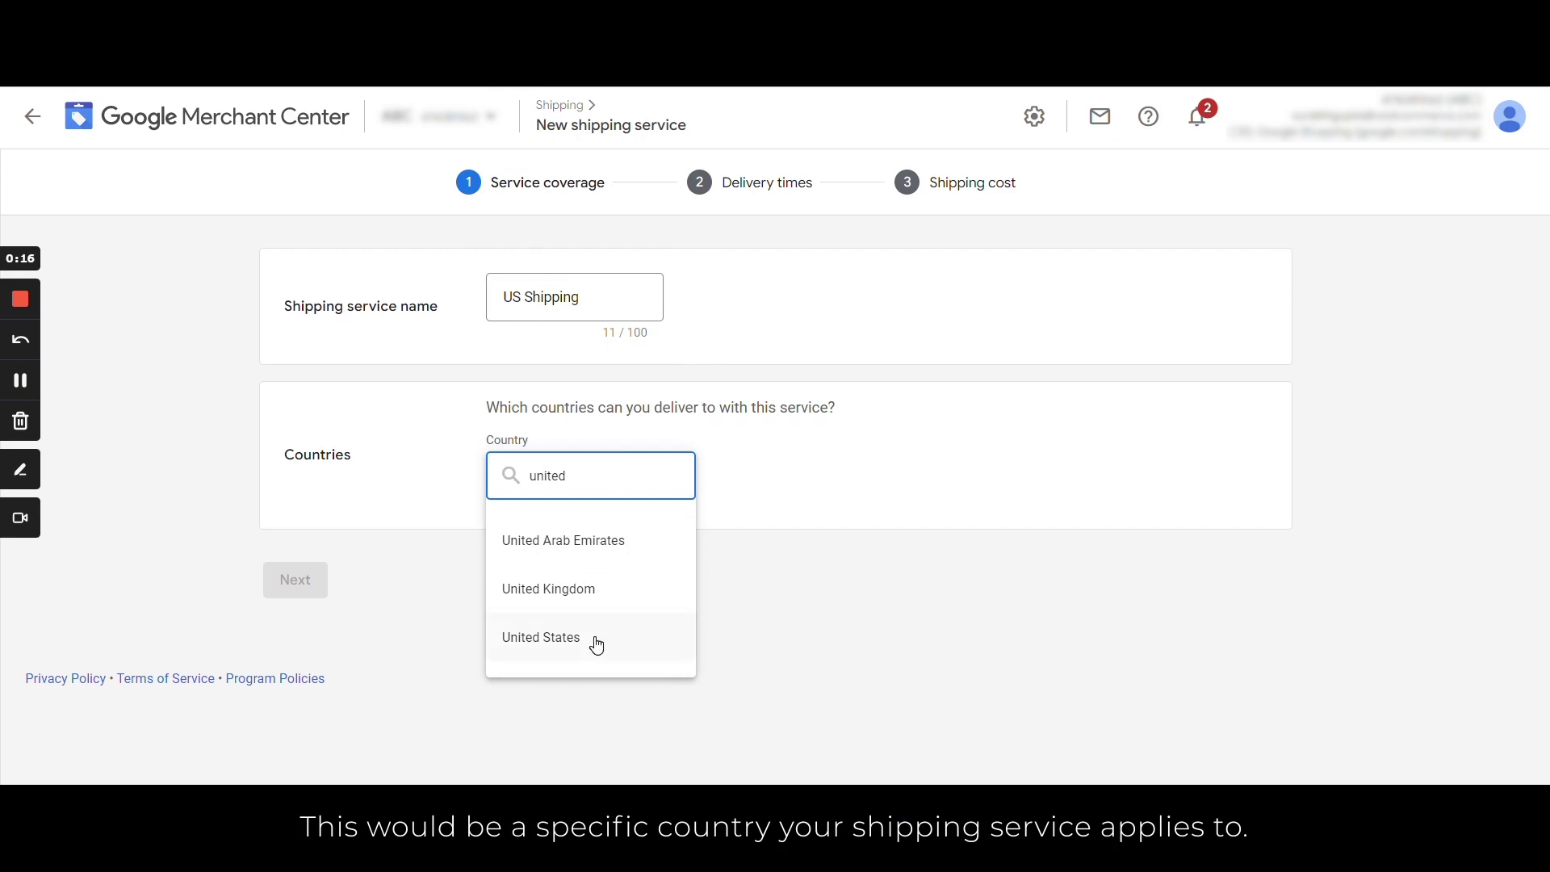
left_click(595, 637)
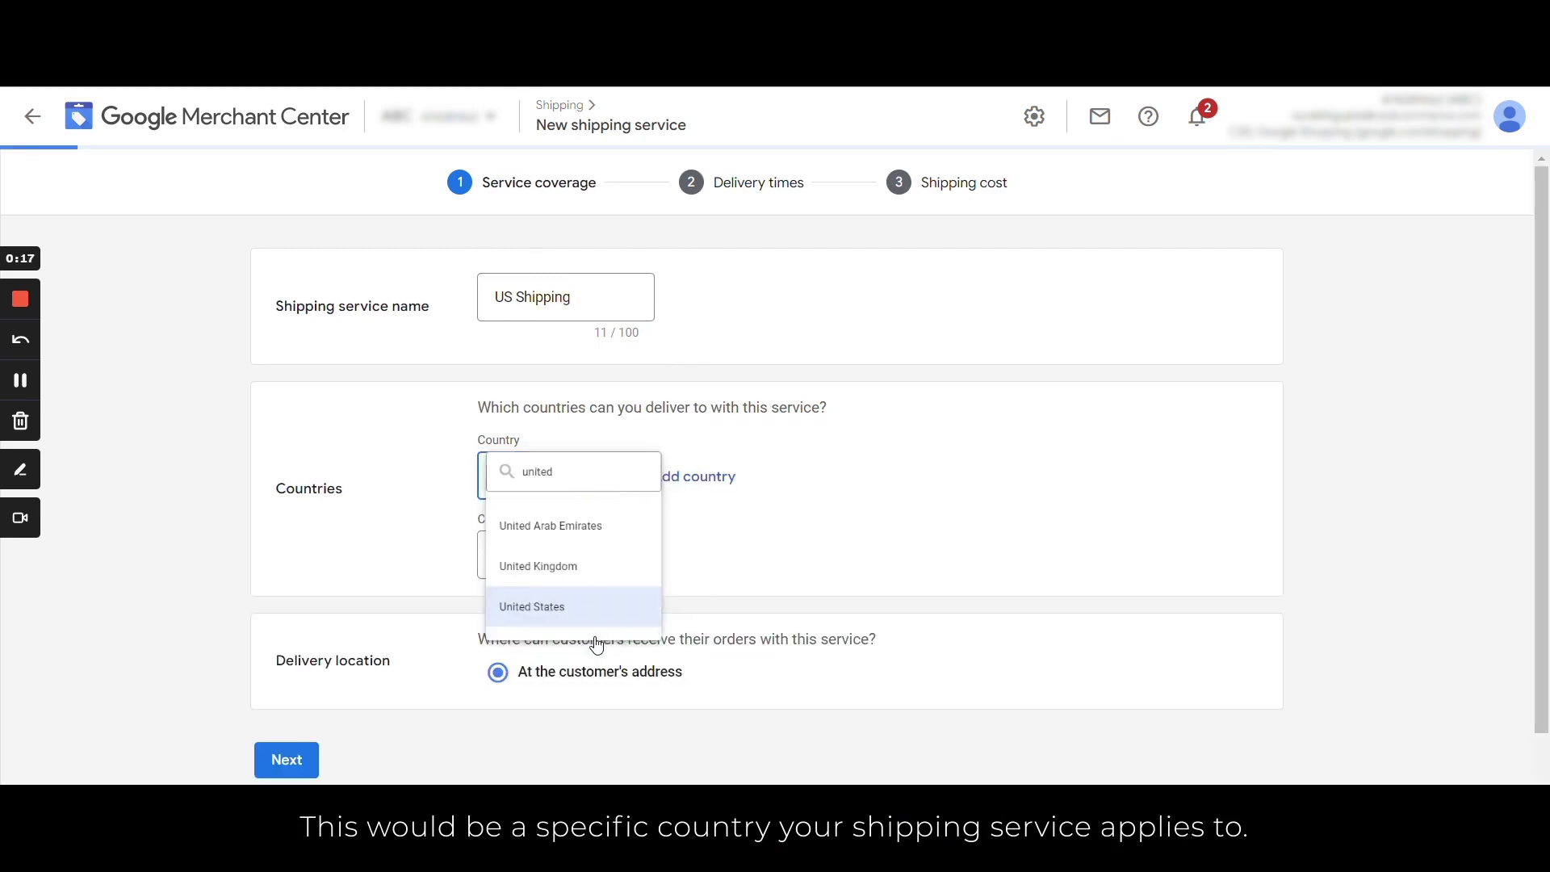
scroll(969, 485, "down", 1)
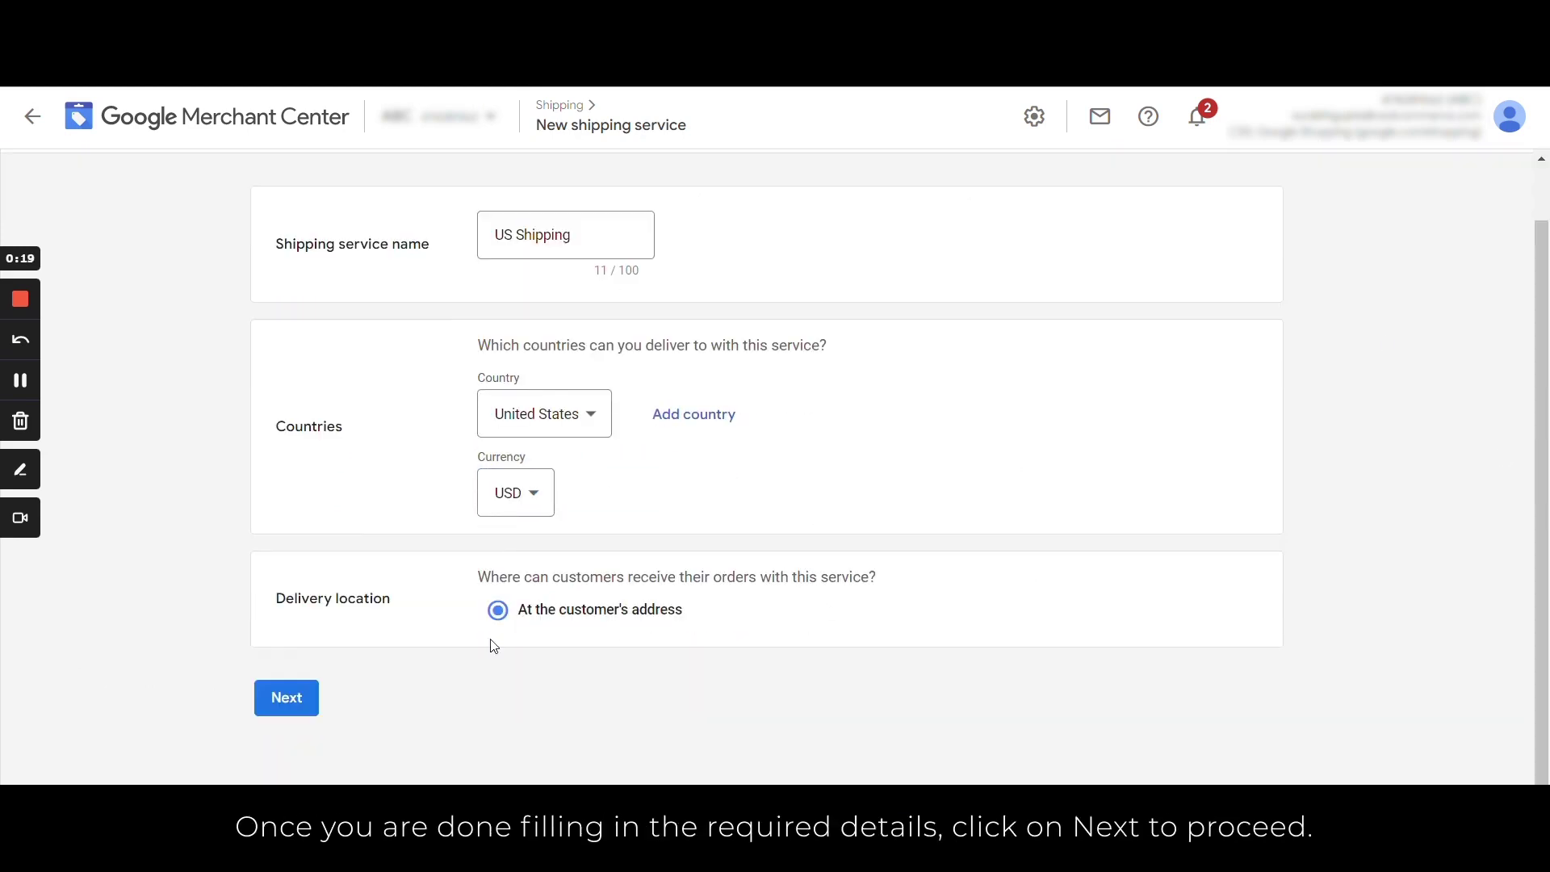
left_click(282, 690)
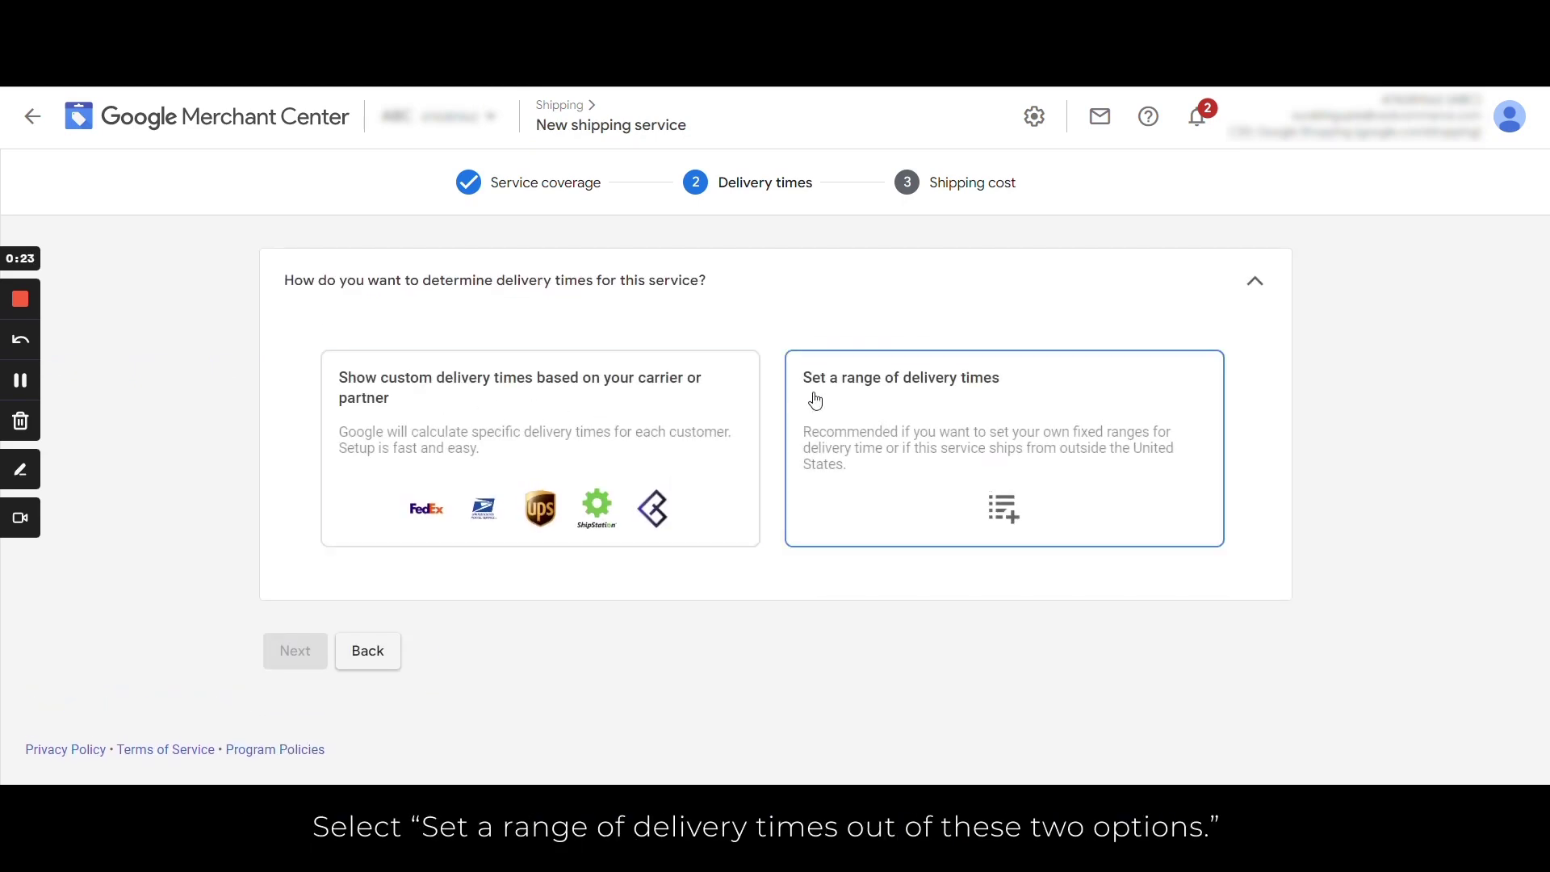
Step: Use a delivery time range with a 9:00 PM Eastern Standard Time order cutoff
left_click(961, 413)
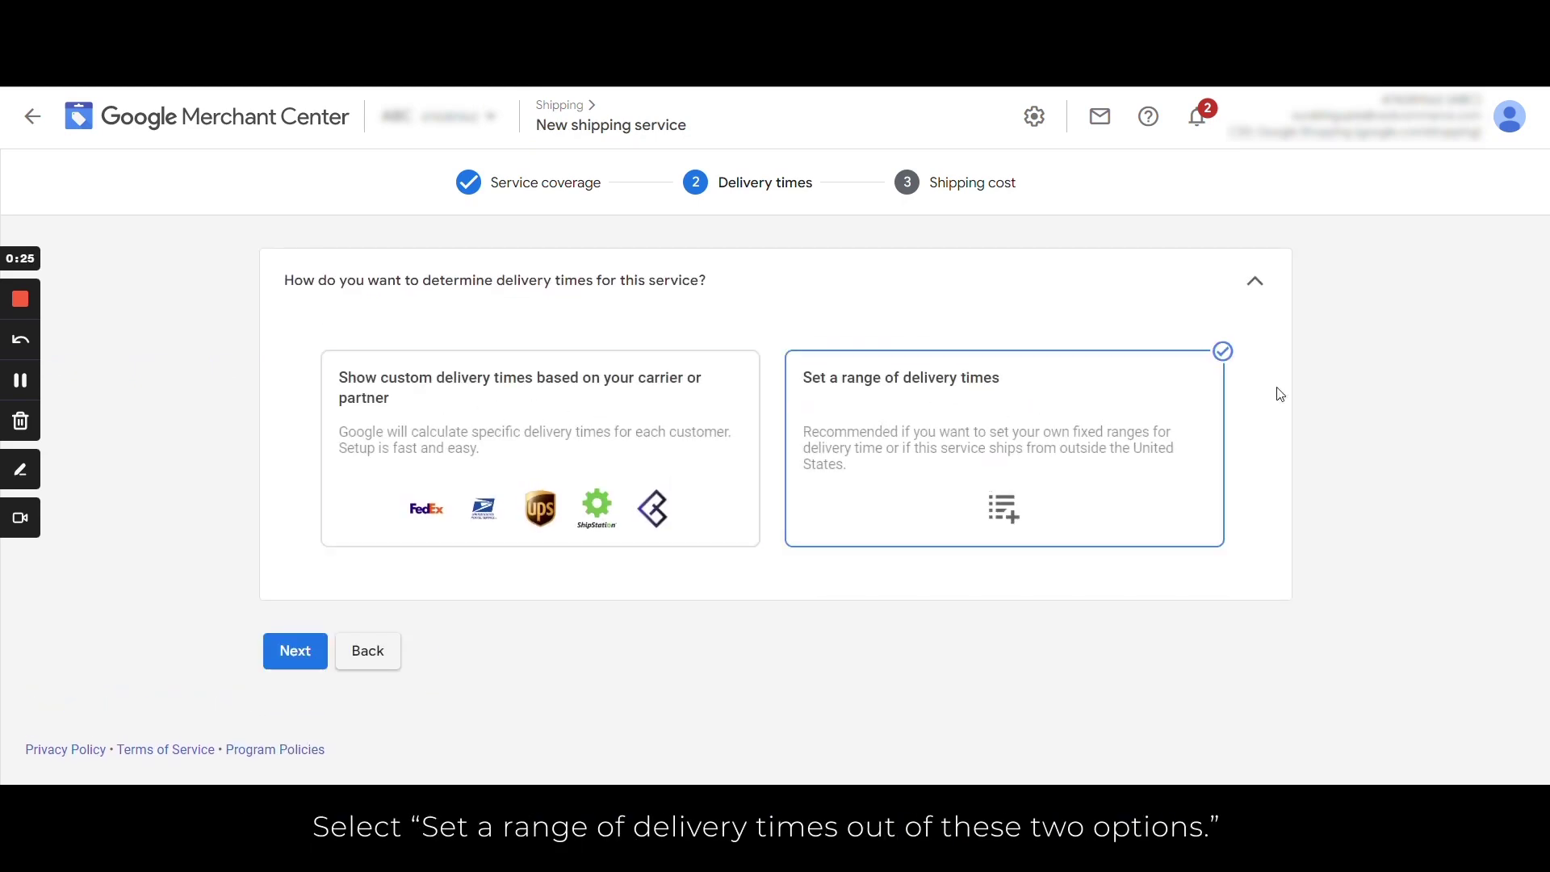
scroll(1413, 516, "down", 5)
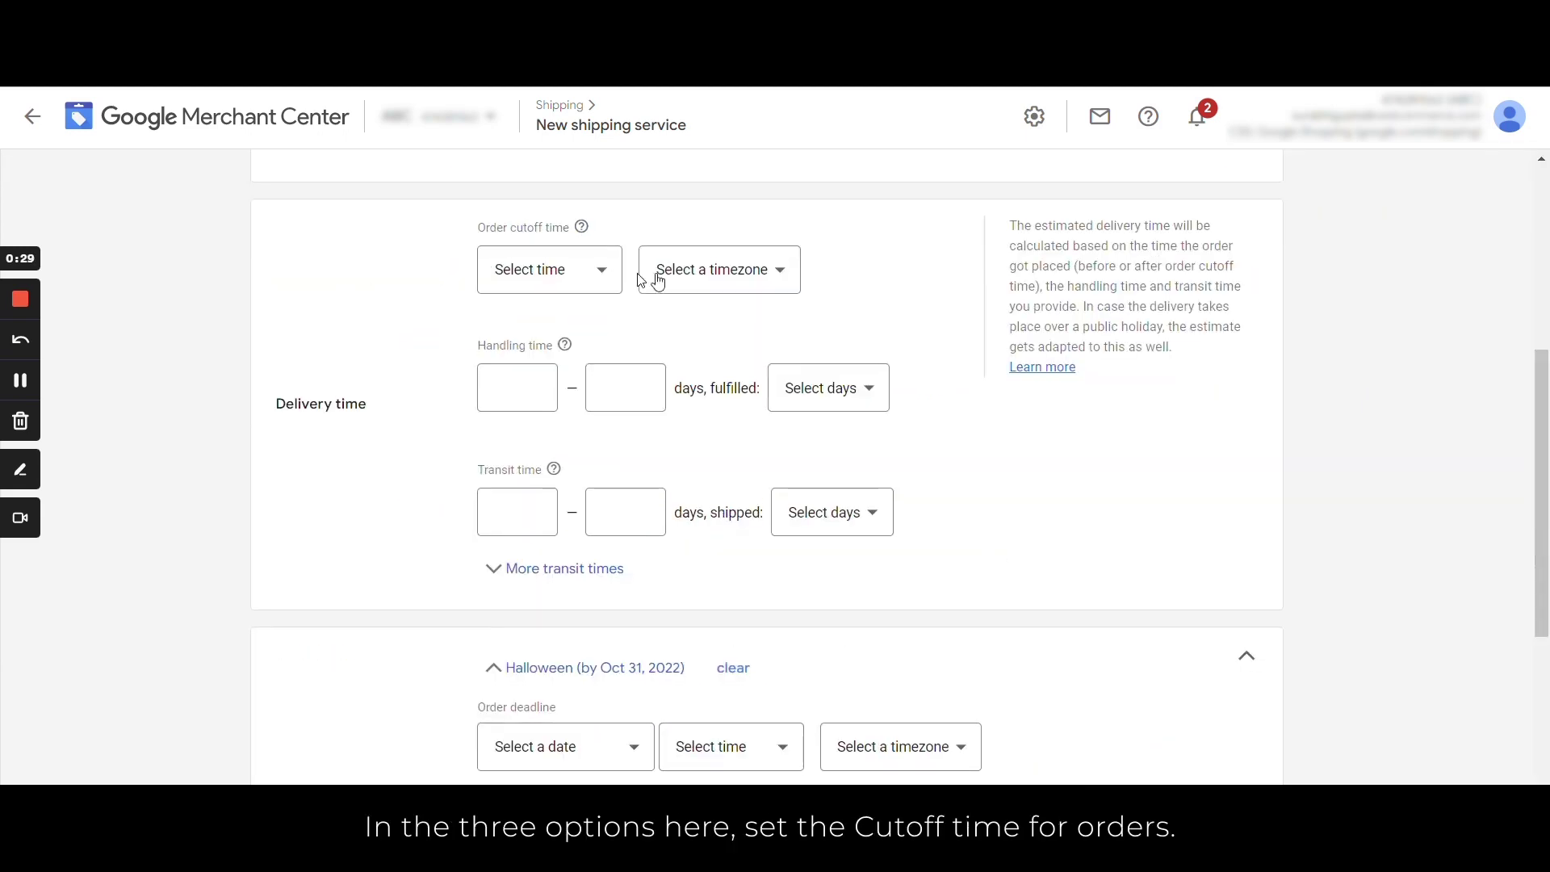
left_click(573, 284)
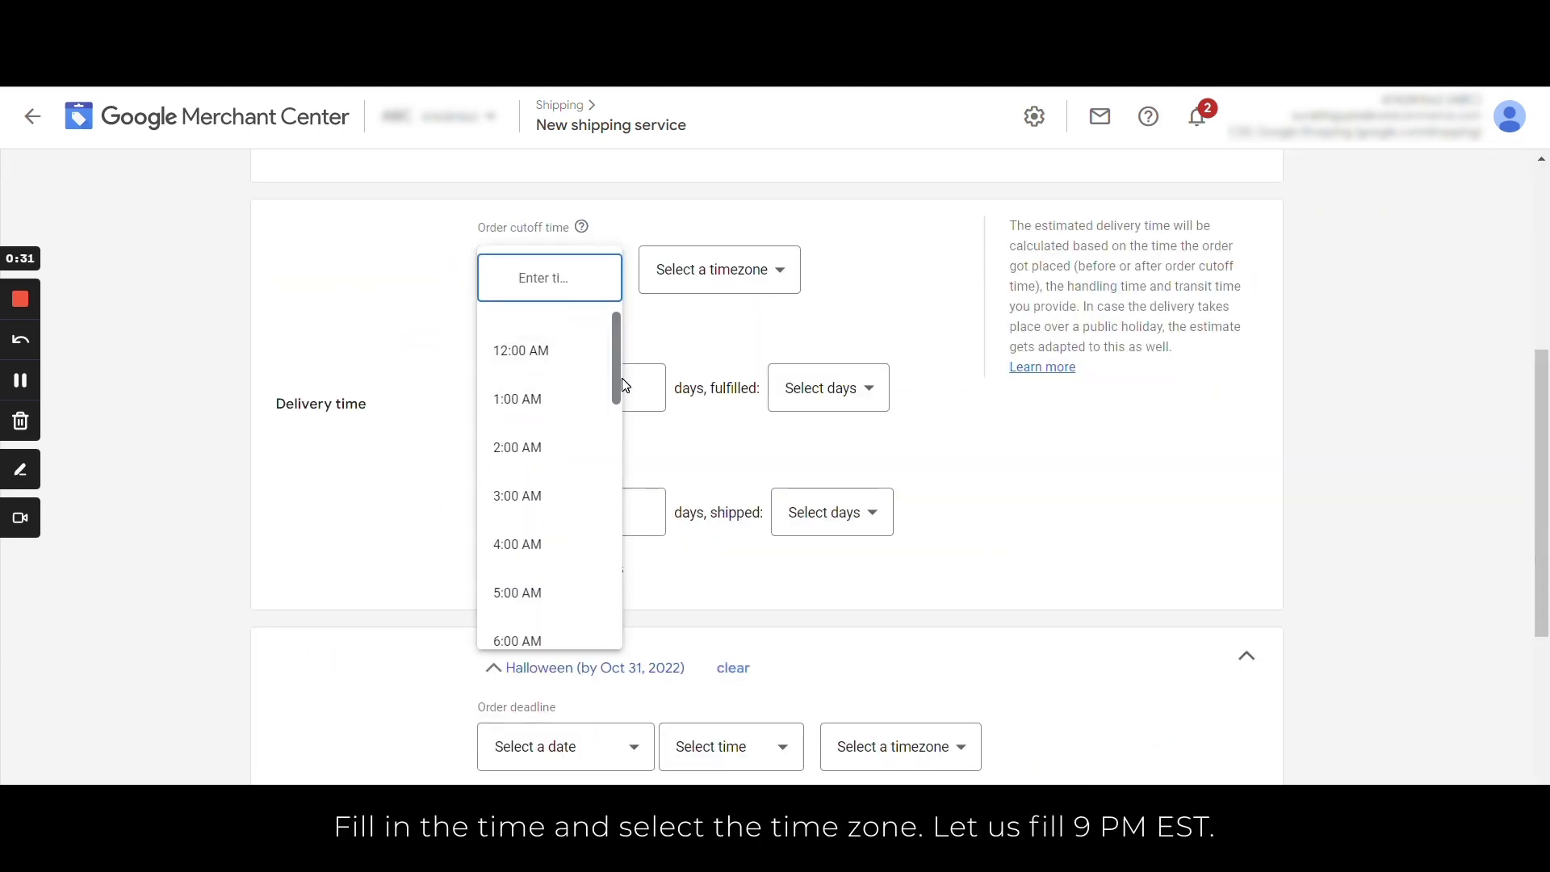
left_click_drag(613, 388, 590, 564)
scroll(590, 564, "down", 4)
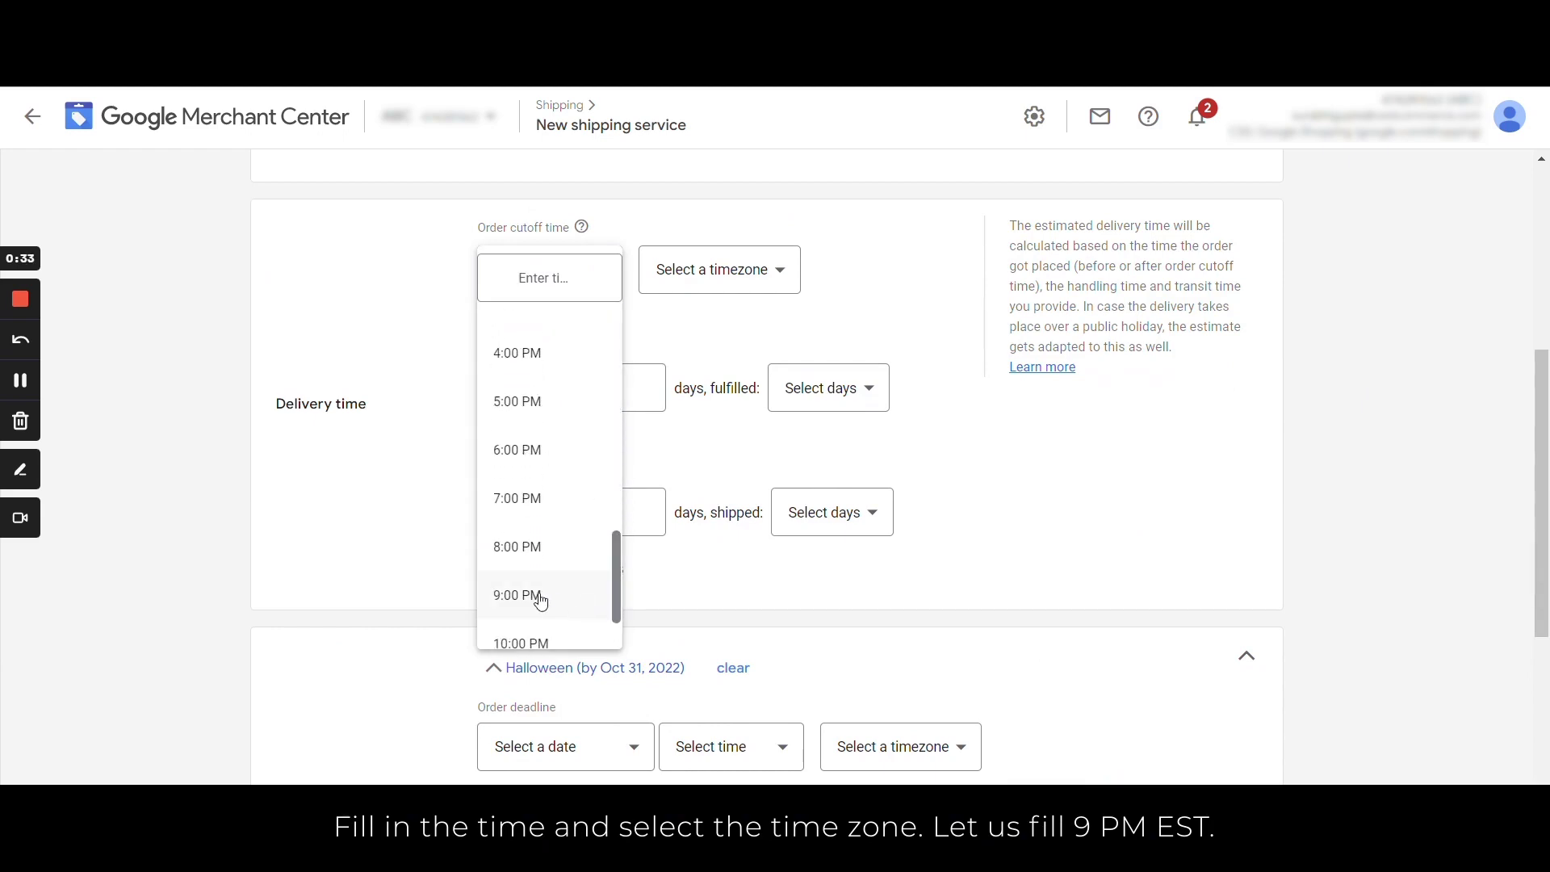
left_click(540, 598)
left_click(721, 288)
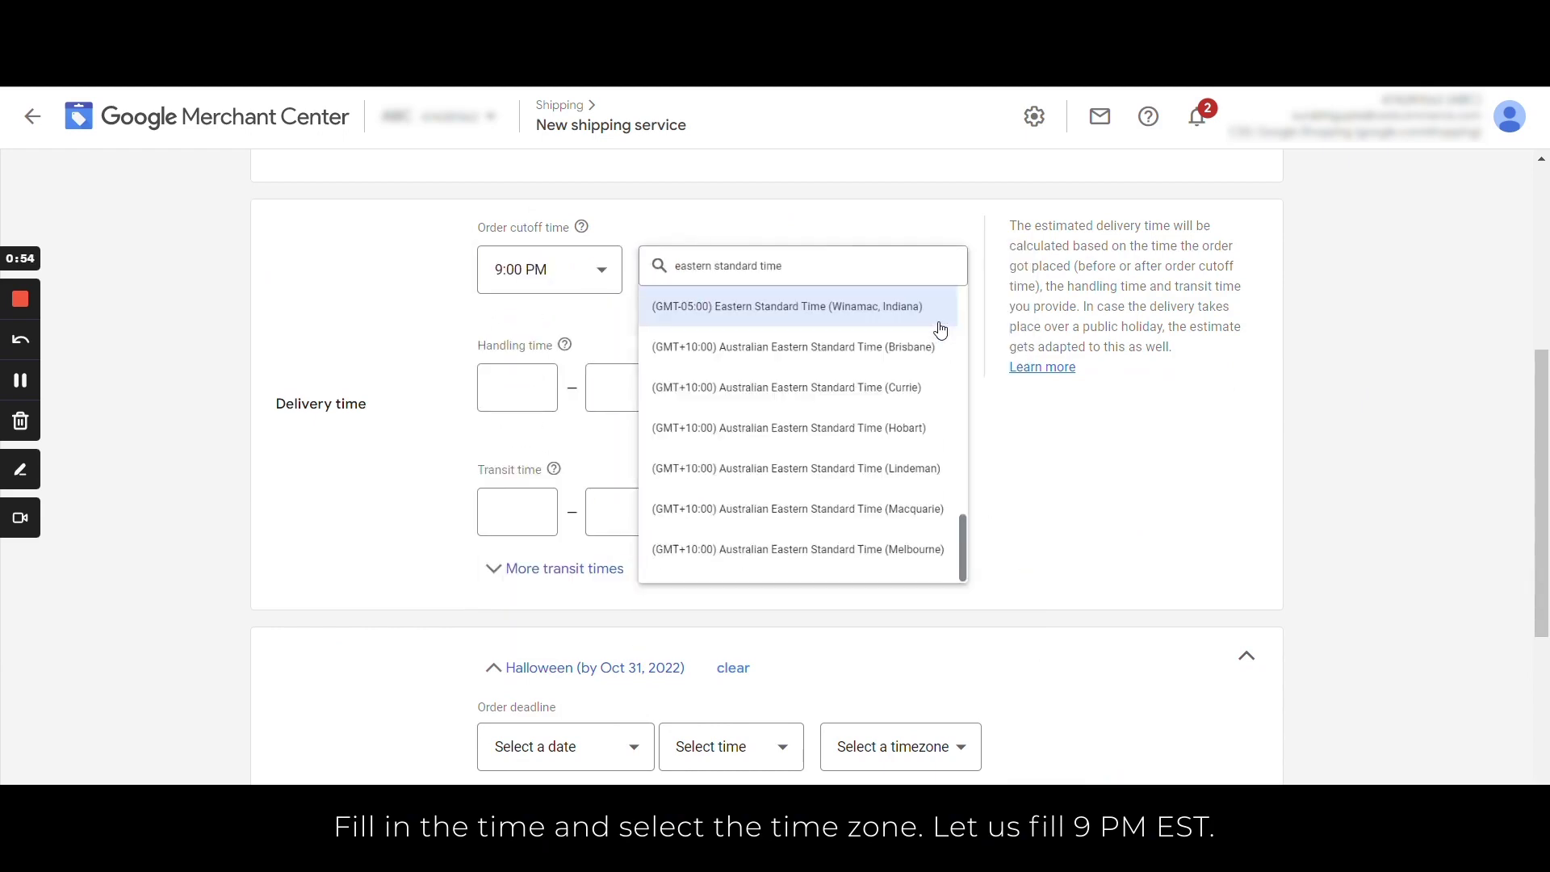
left_click(939, 325)
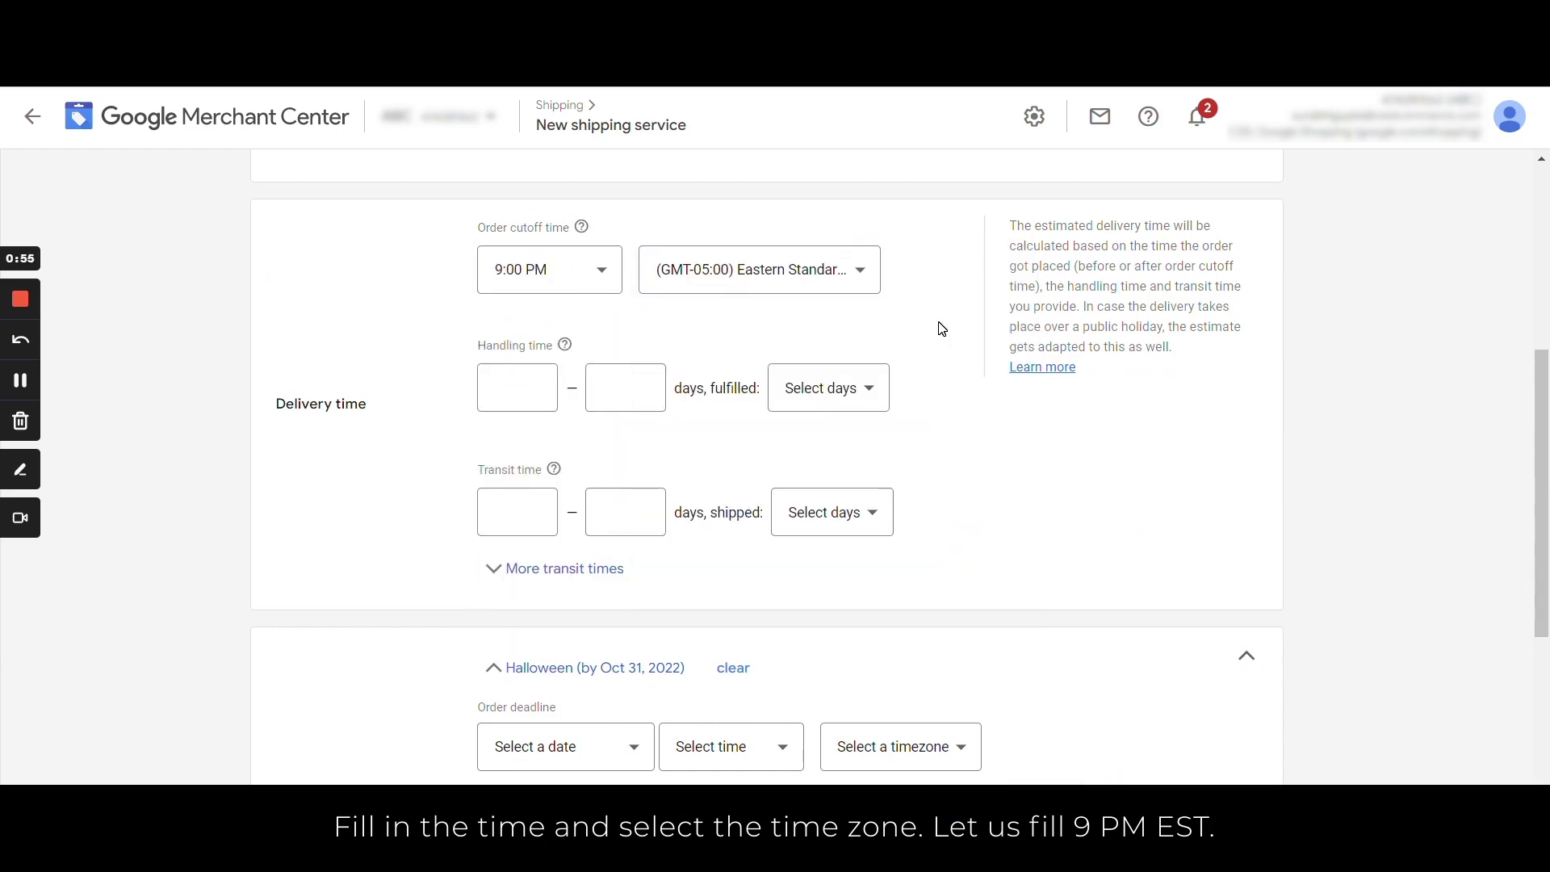
Step: Set handling time to 0–1 days on Mon–Fri
left_click(533, 517)
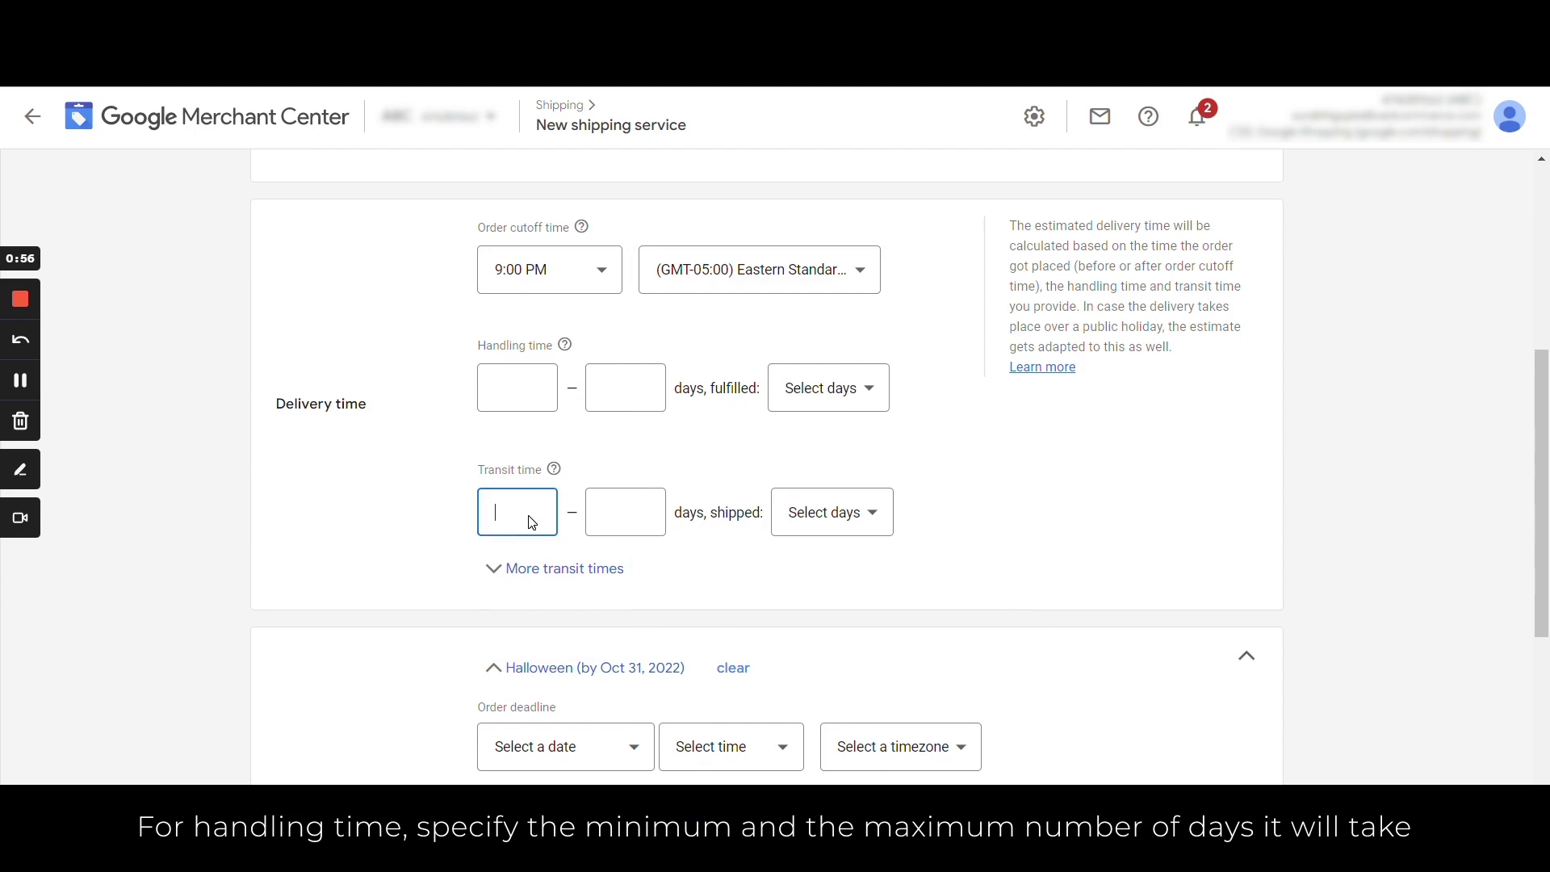
left_click(517, 387)
type("0")
left_click(625, 389)
type("1")
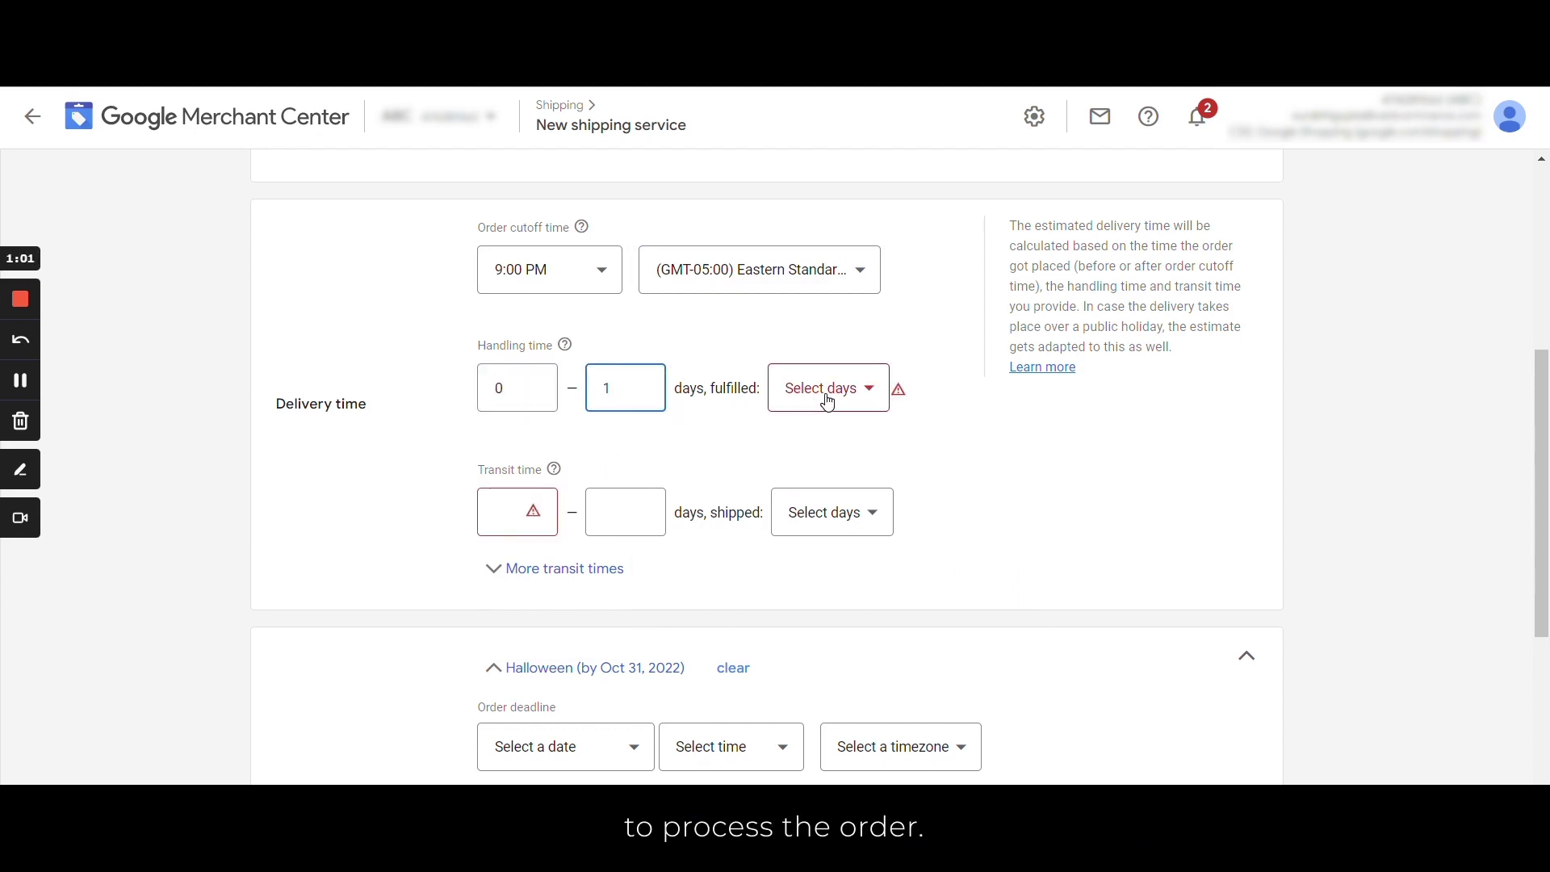
left_click(828, 401)
left_click(823, 405)
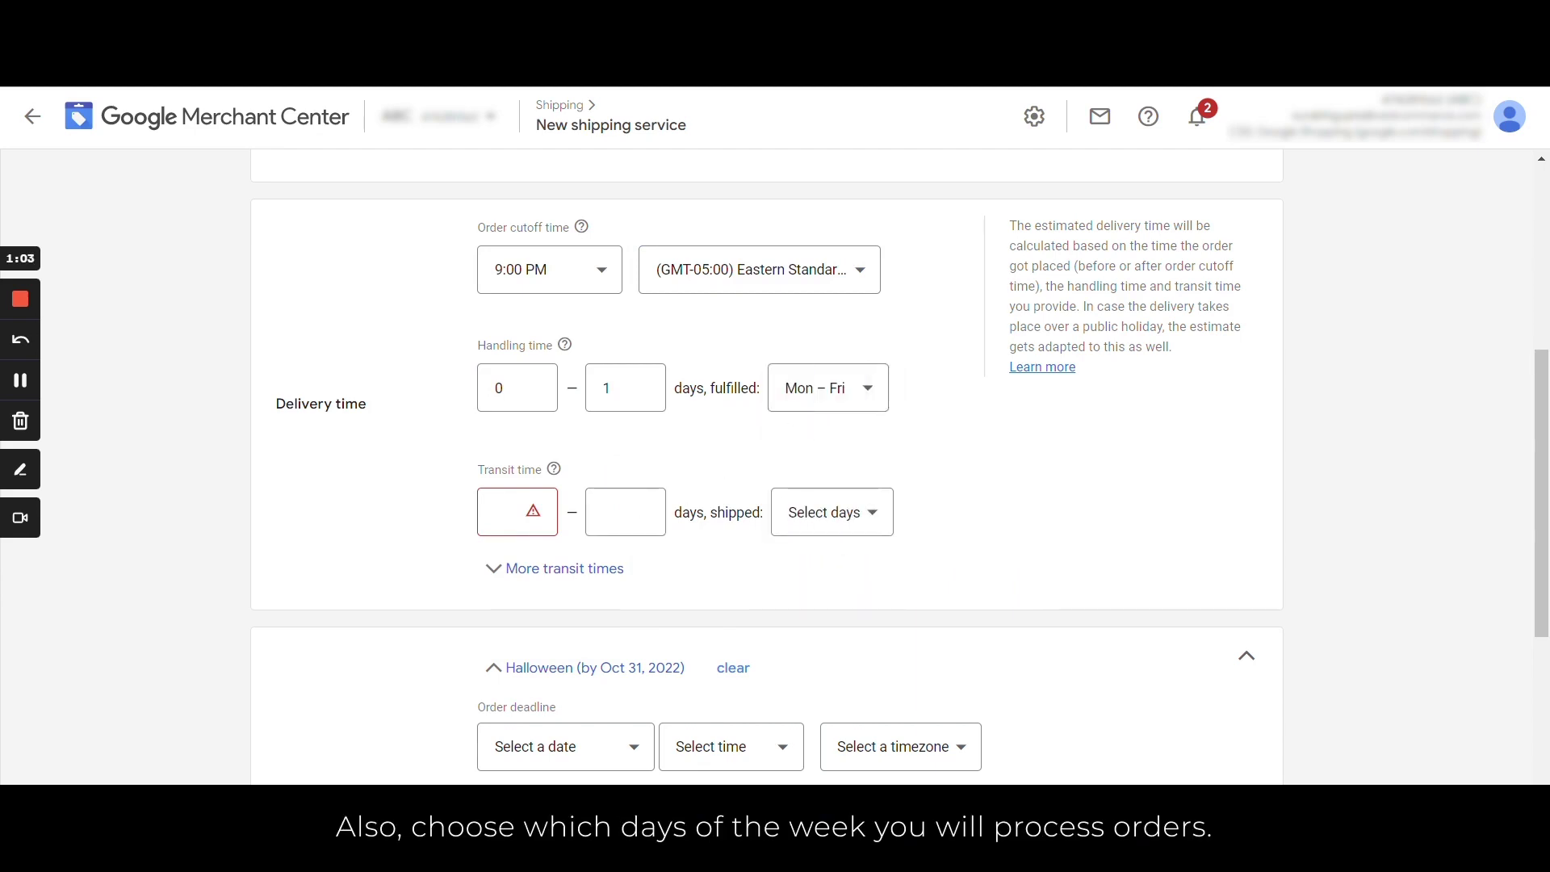
Step: Set transit time to 1–2 days on Mon–Fri
left_click(532, 509)
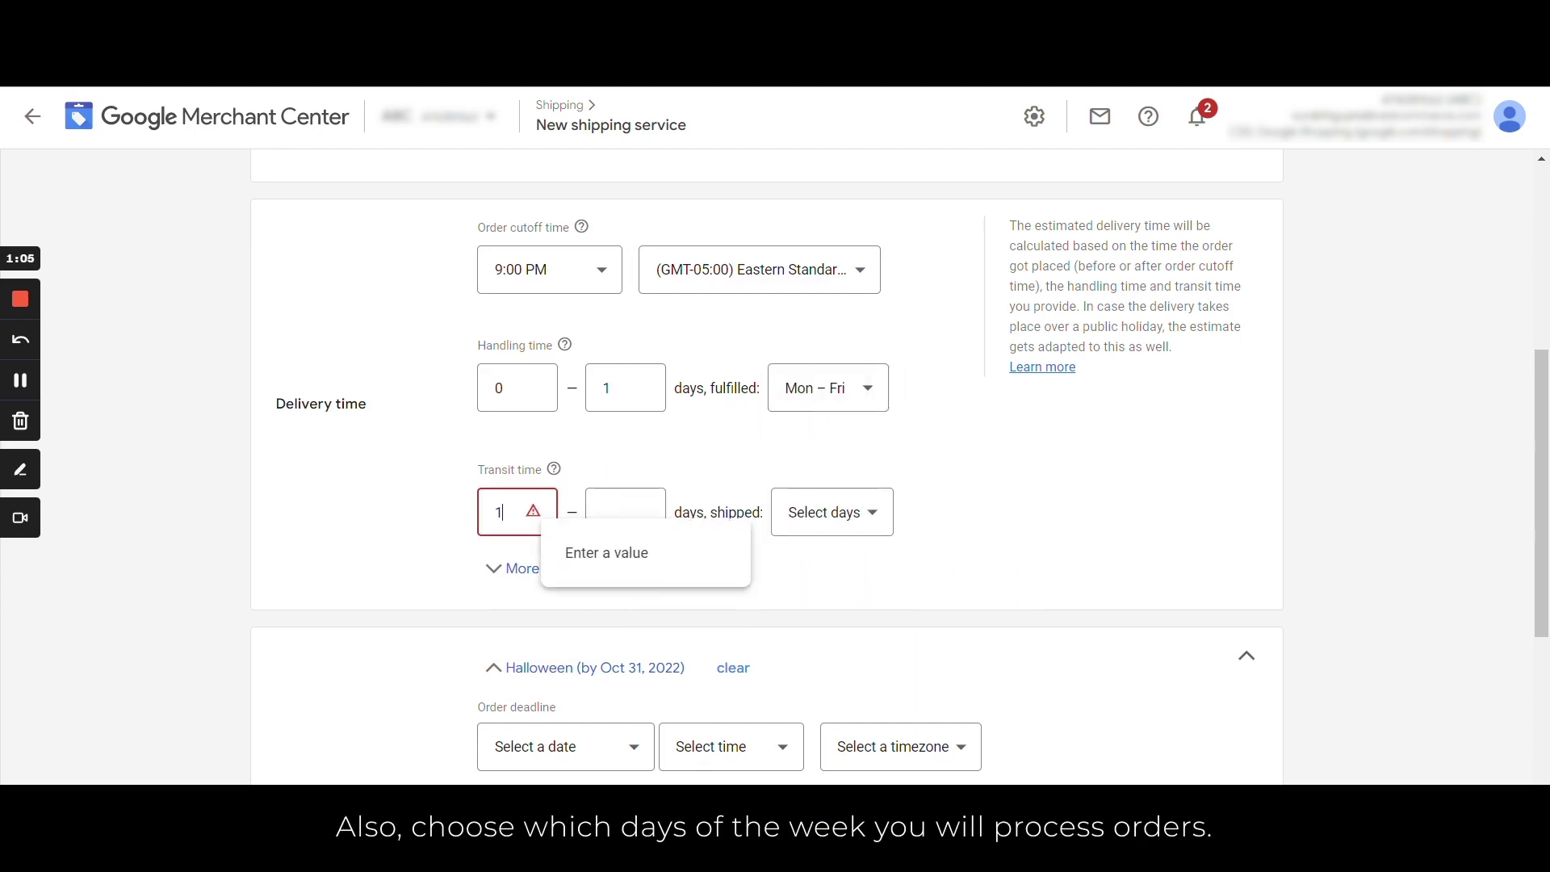
type("1")
key("Tab")
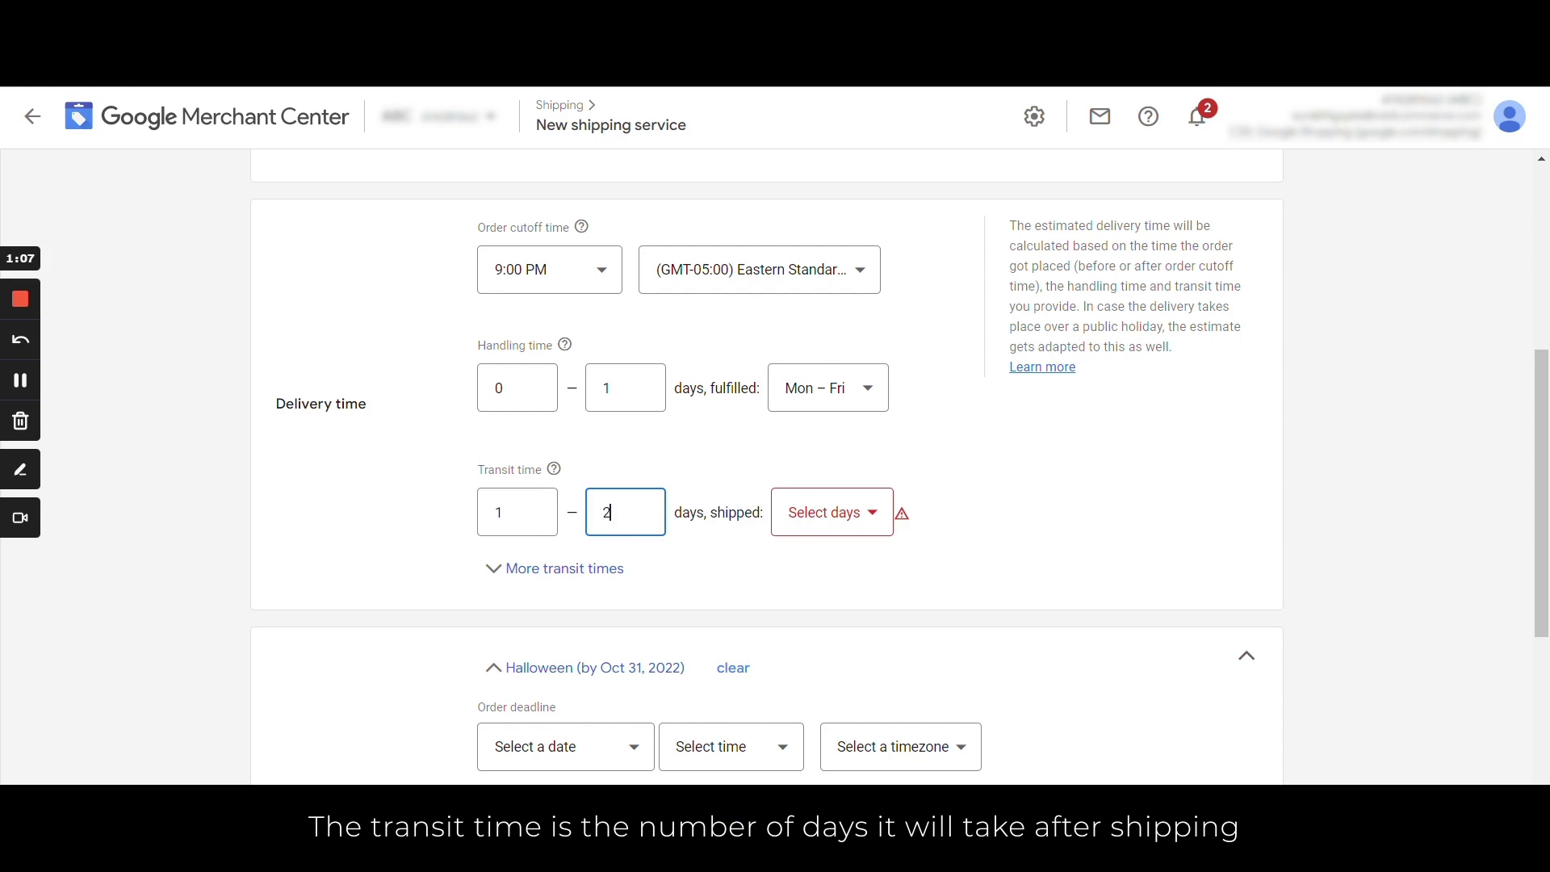
type("2")
left_click(823, 511)
left_click(800, 537)
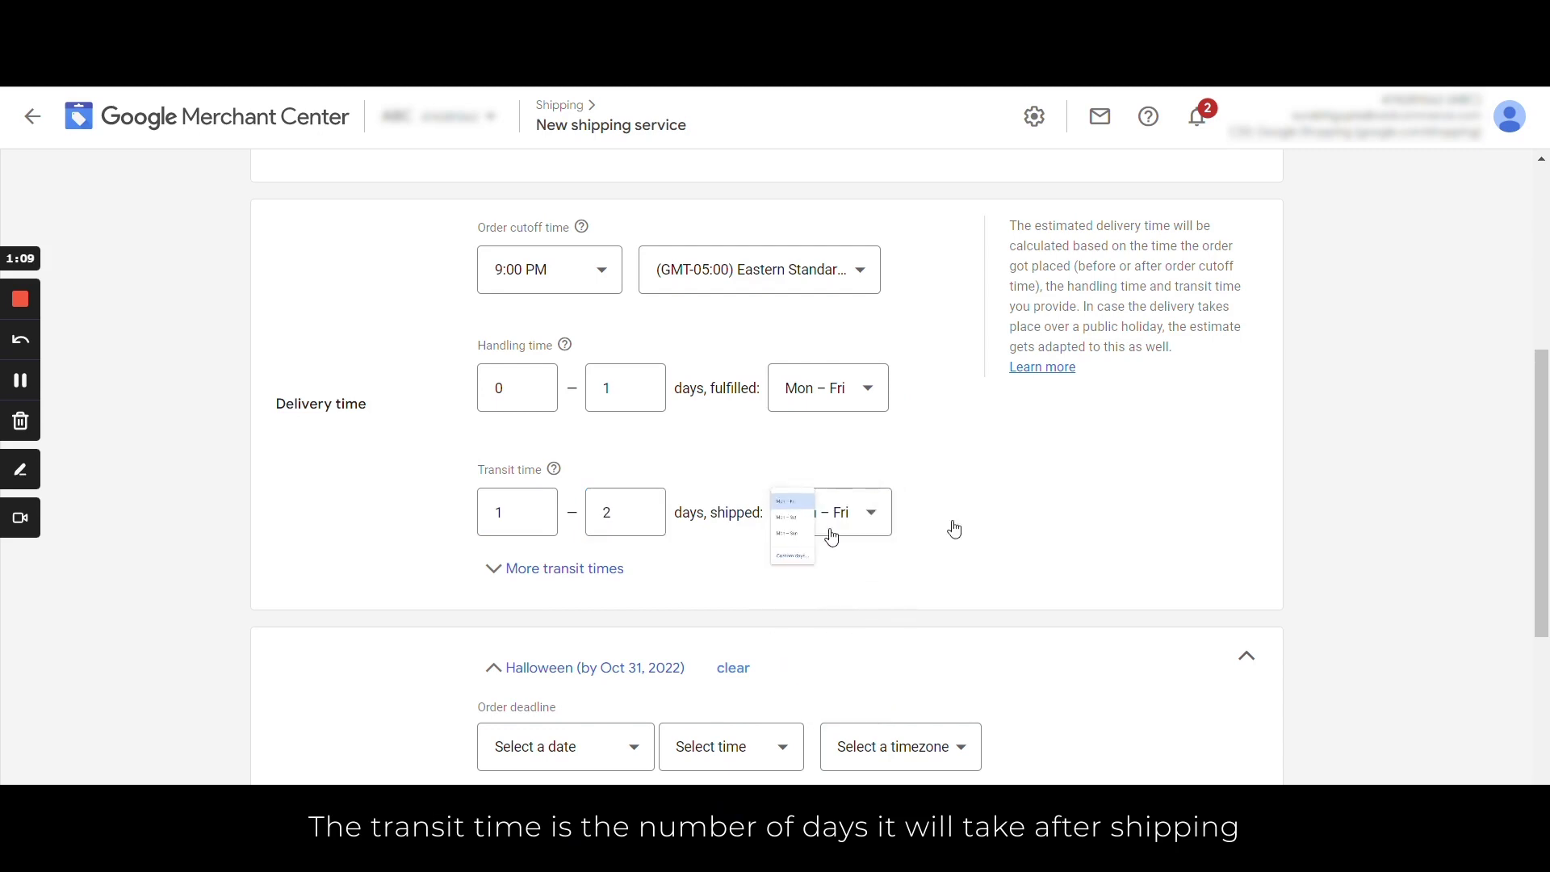
Step: Expand the detailed transit time table and scroll down to the holiday shipping cutoffs
scroll(1532, 475, "down", 4)
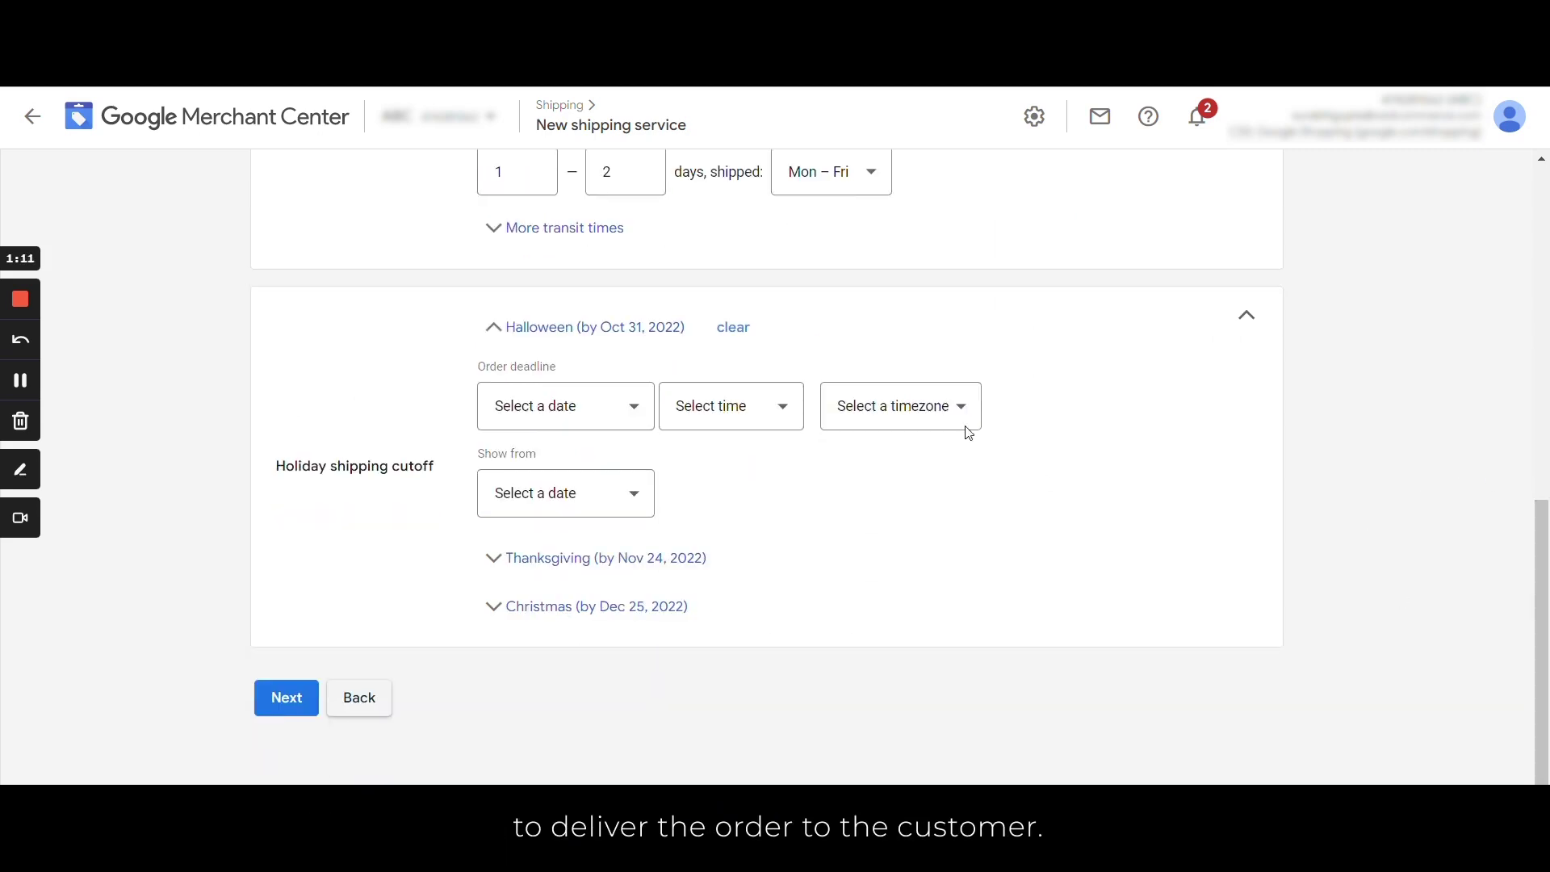
left_click(579, 234)
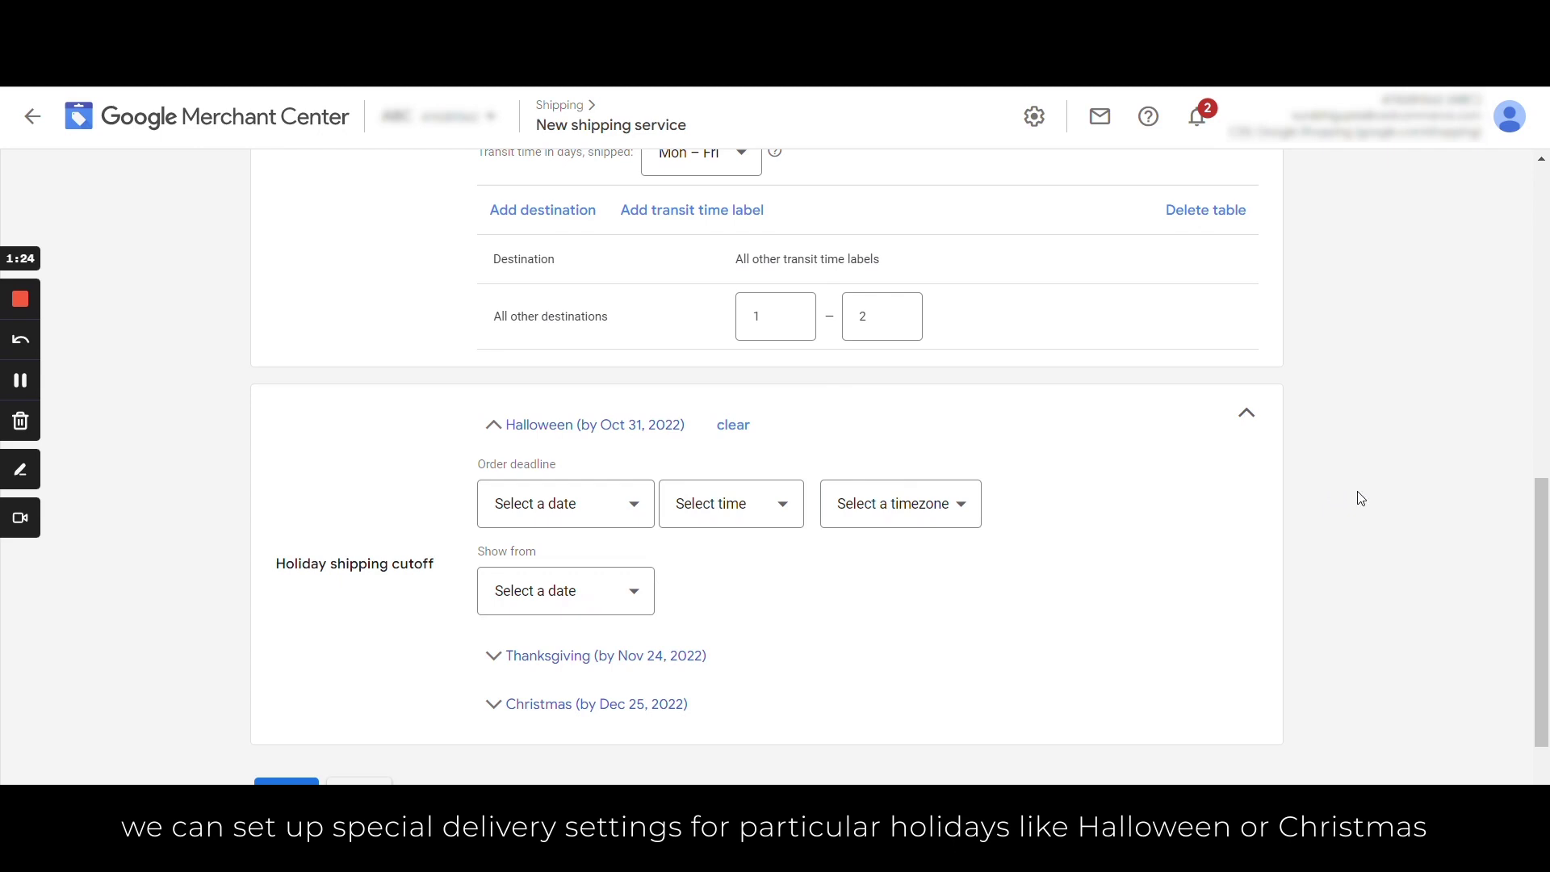
scroll(1537, 614, "down", 2)
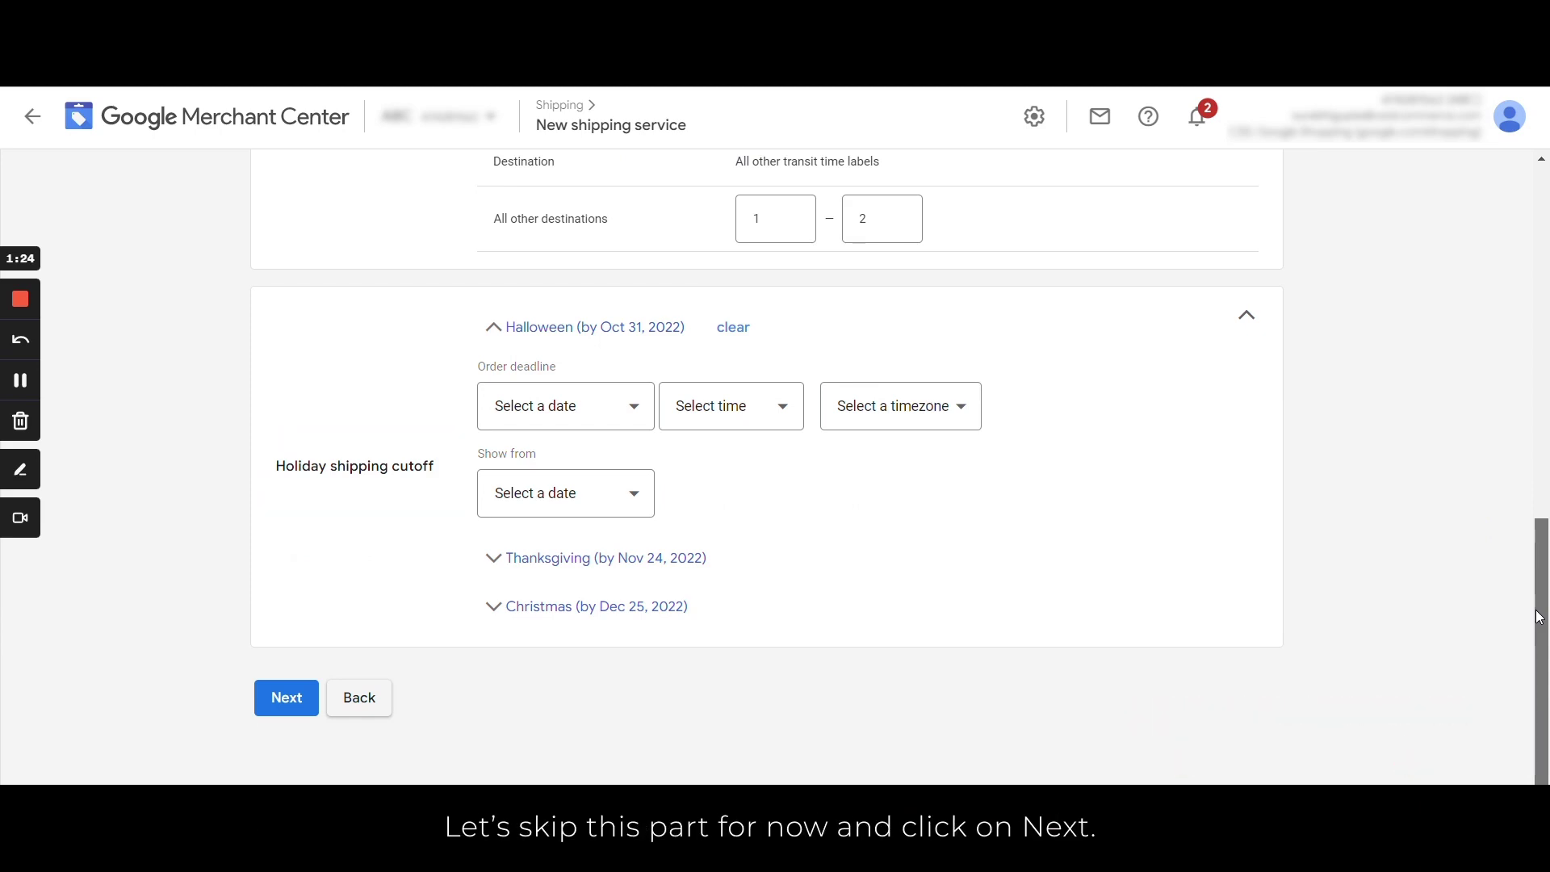
Step: Make shipping free over $10.00 with a $5.00 charge below, save, and return to the services list
left_click(276, 697)
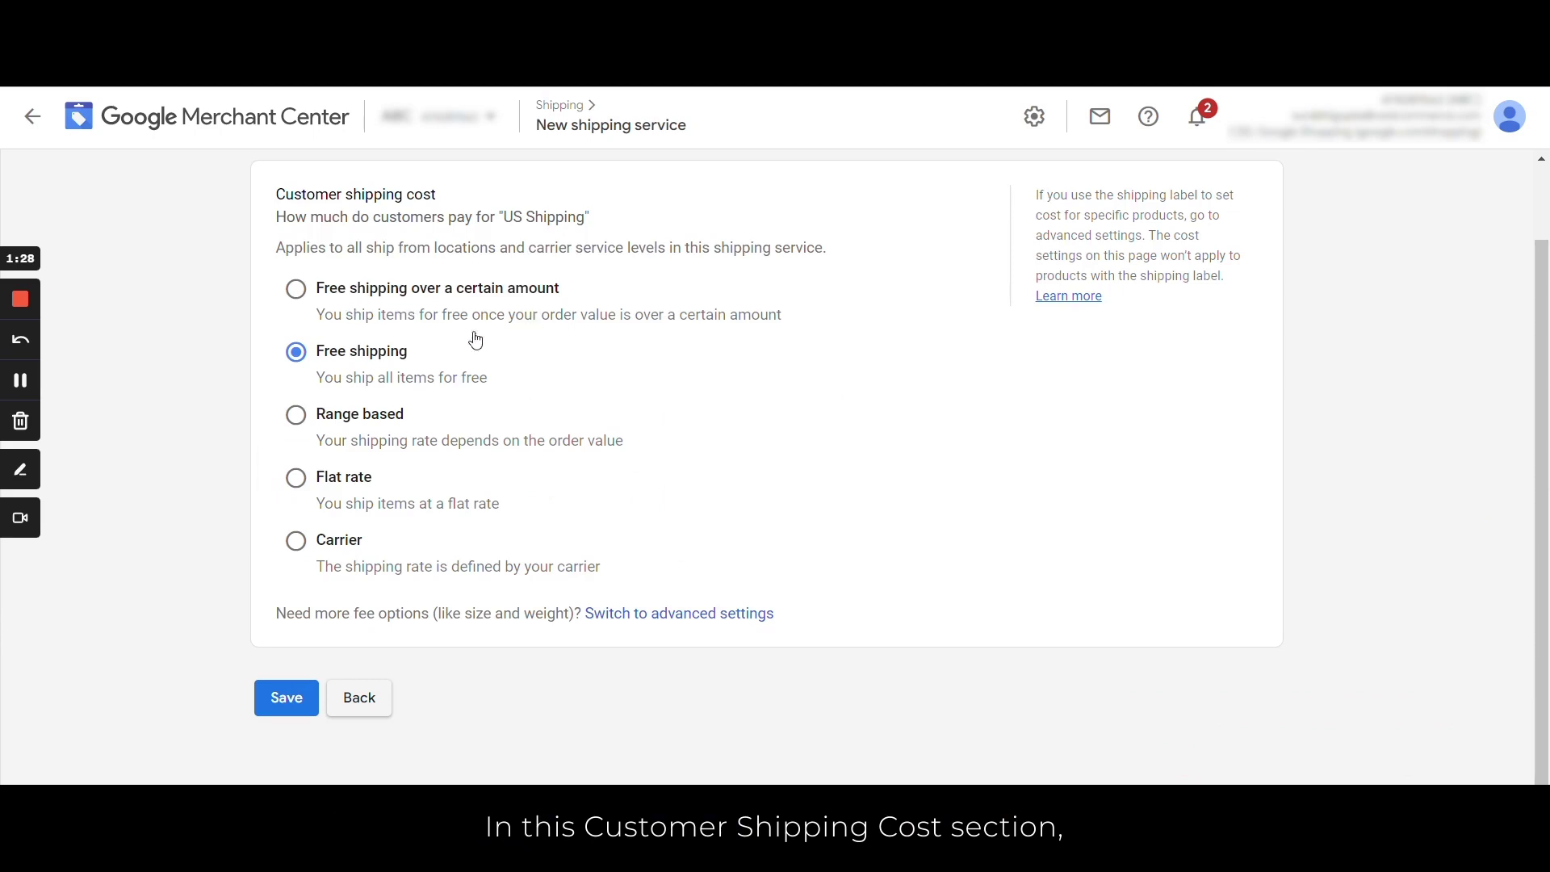
left_click(489, 292)
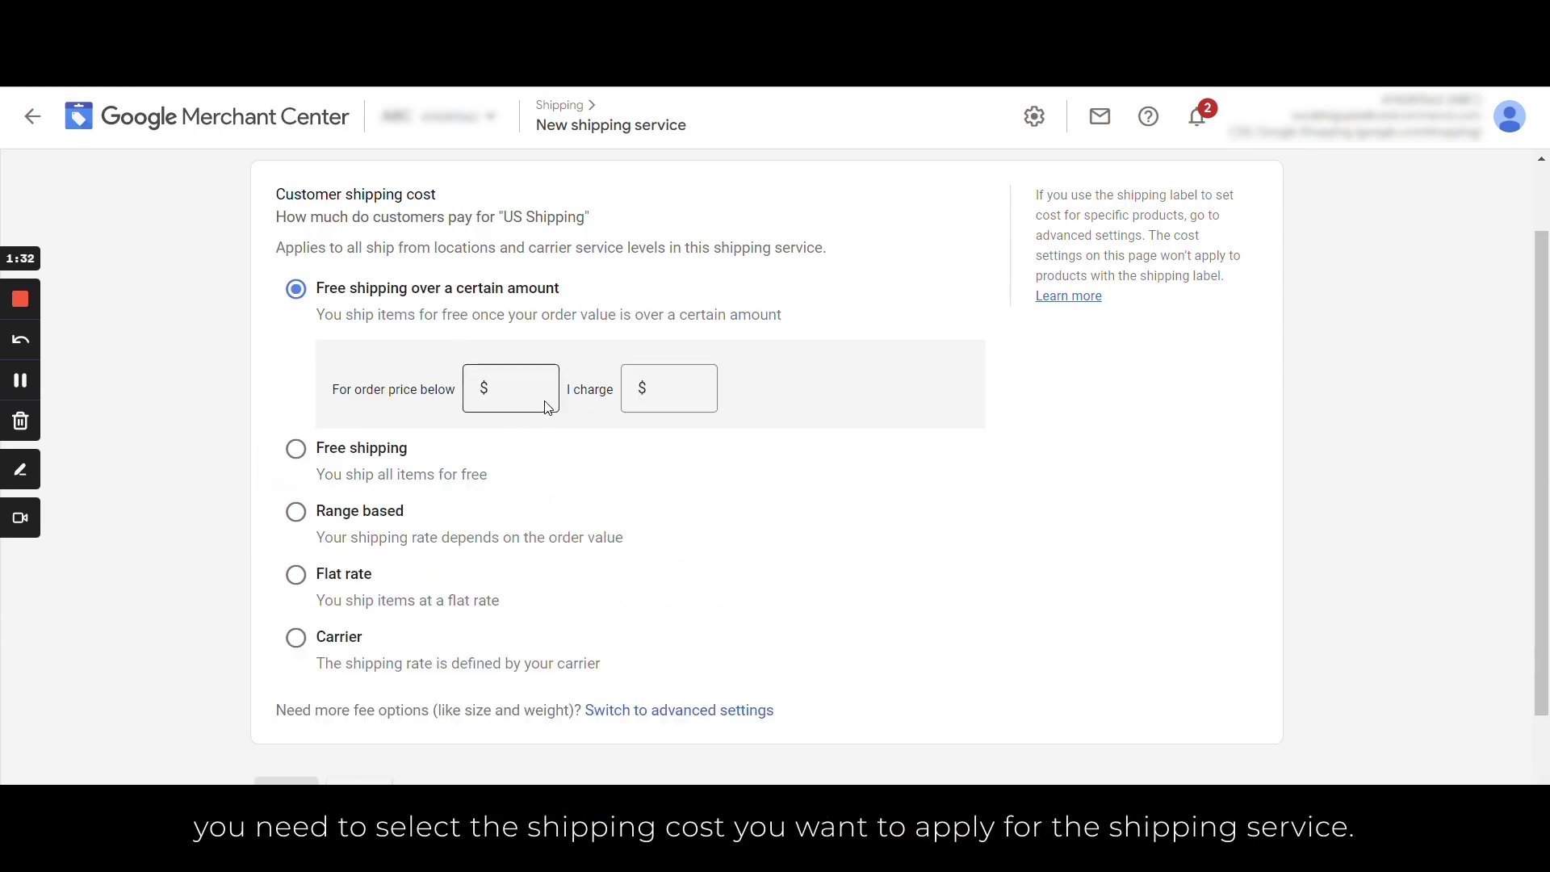
left_click(510, 388)
type("10")
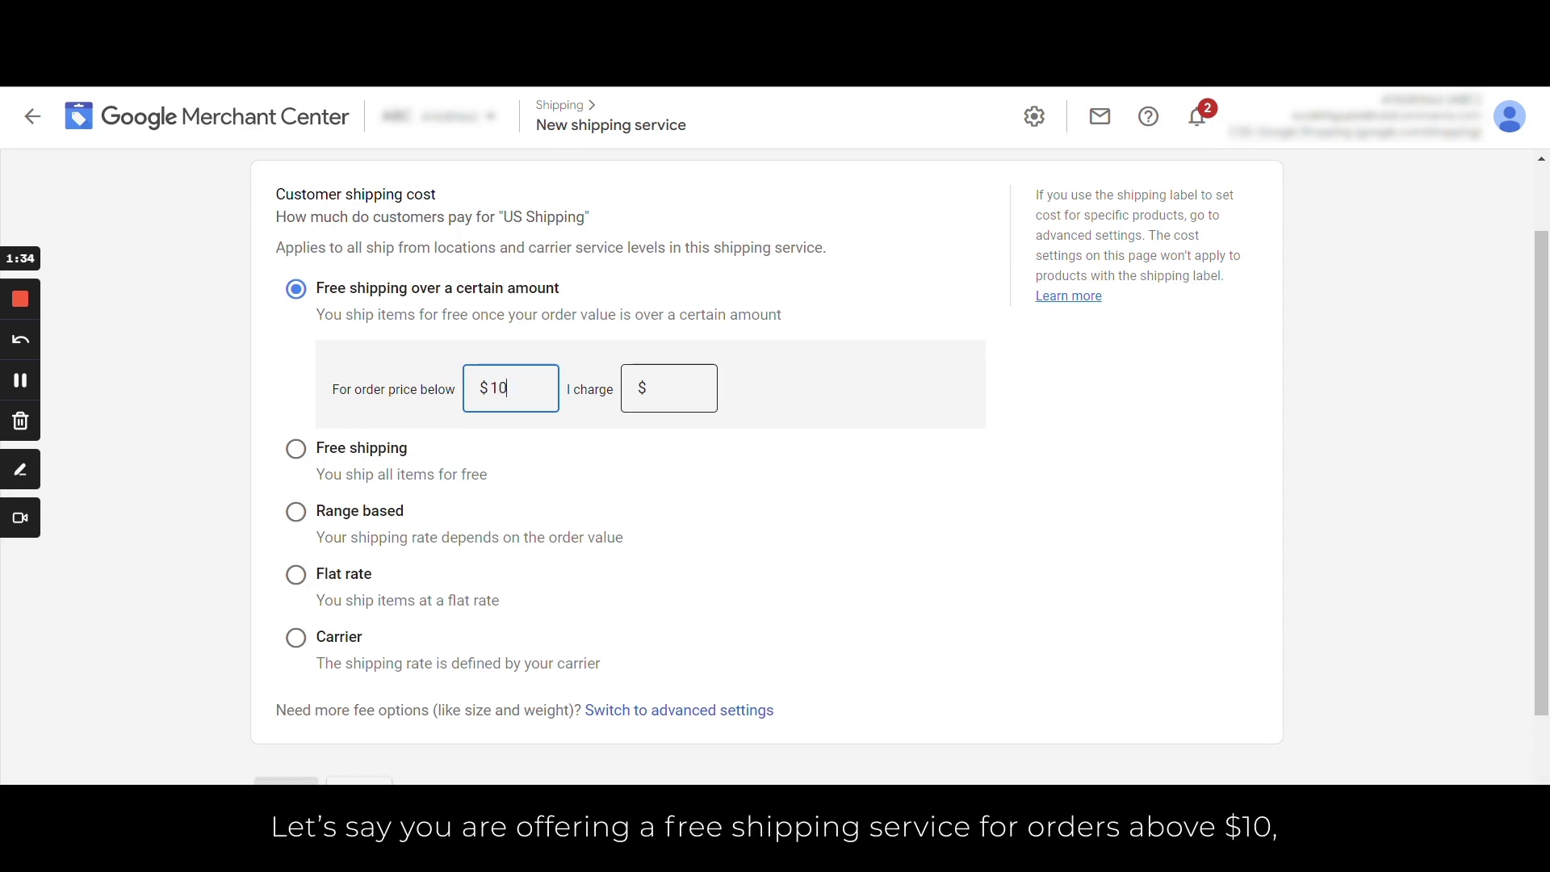
left_click(669, 388)
type("5")
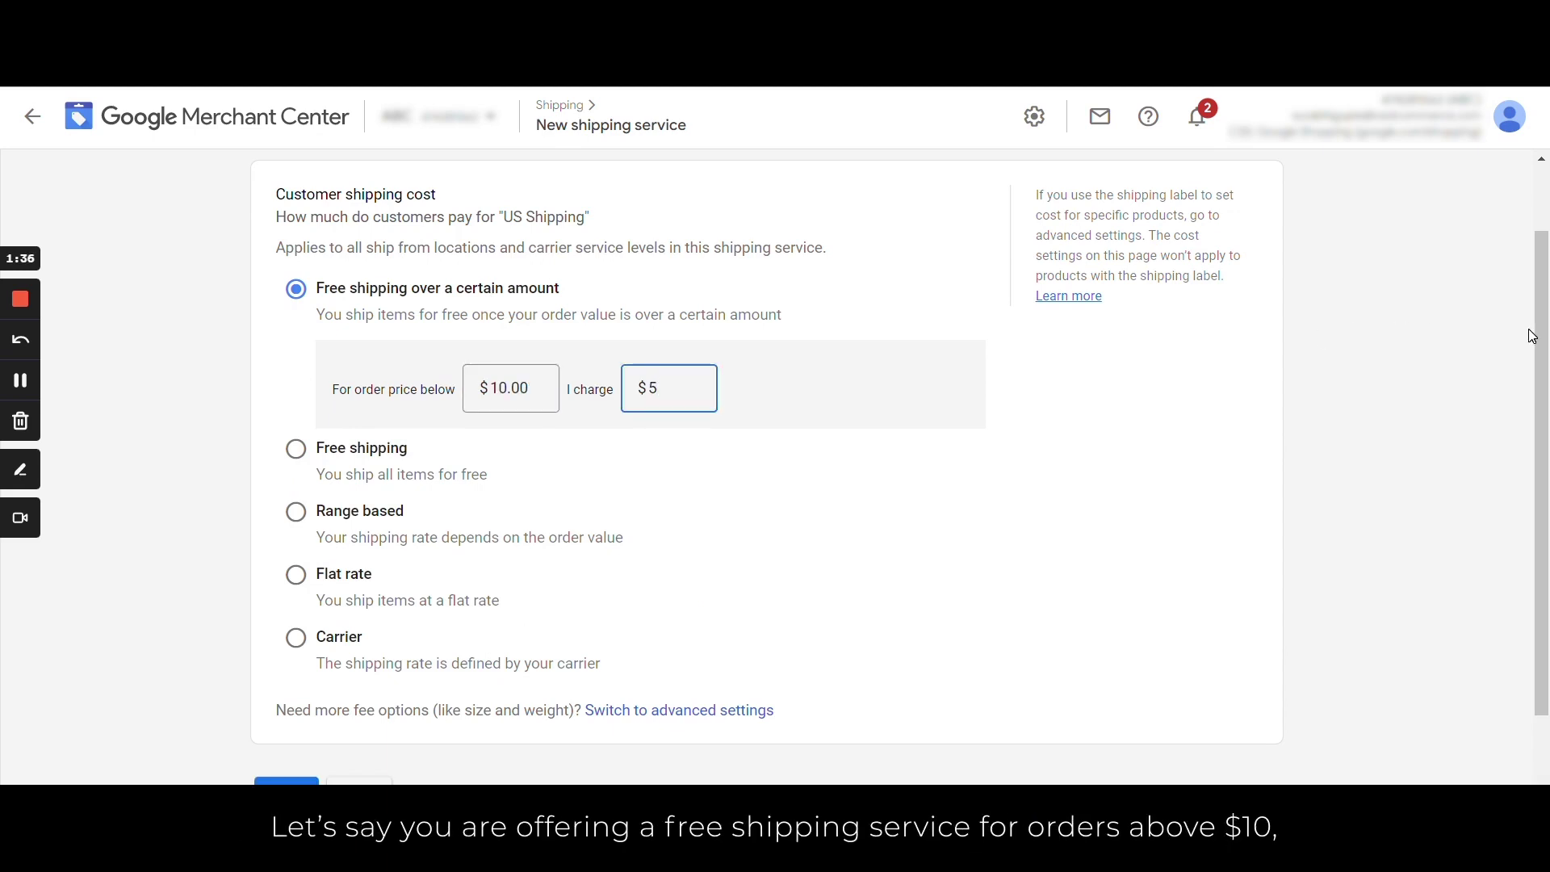
scroll(1359, 554, "down", 1)
left_click(274, 690)
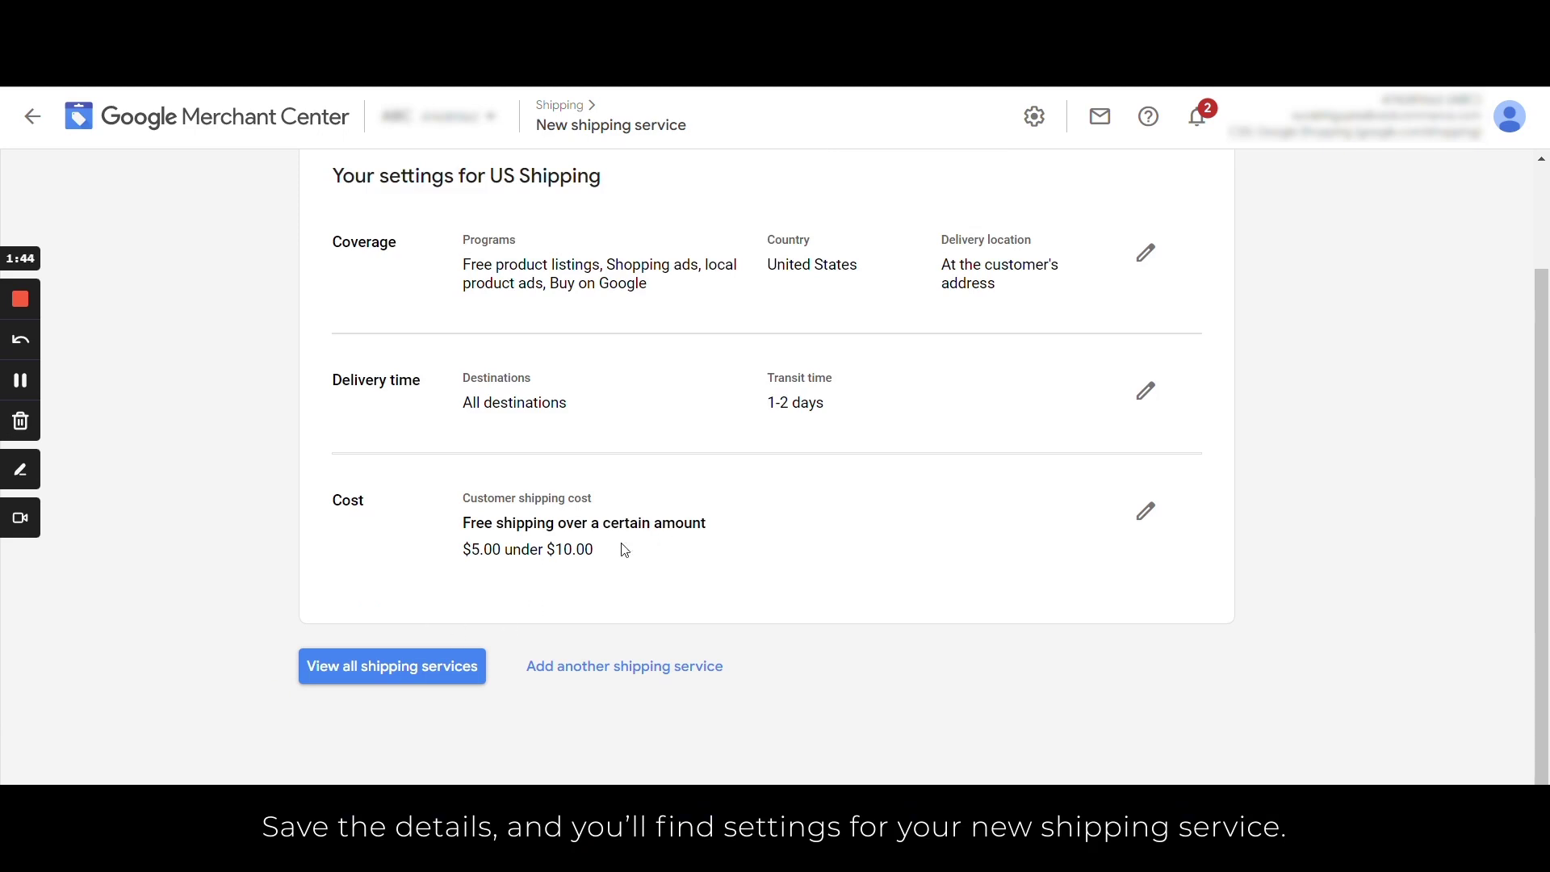
left_click(399, 664)
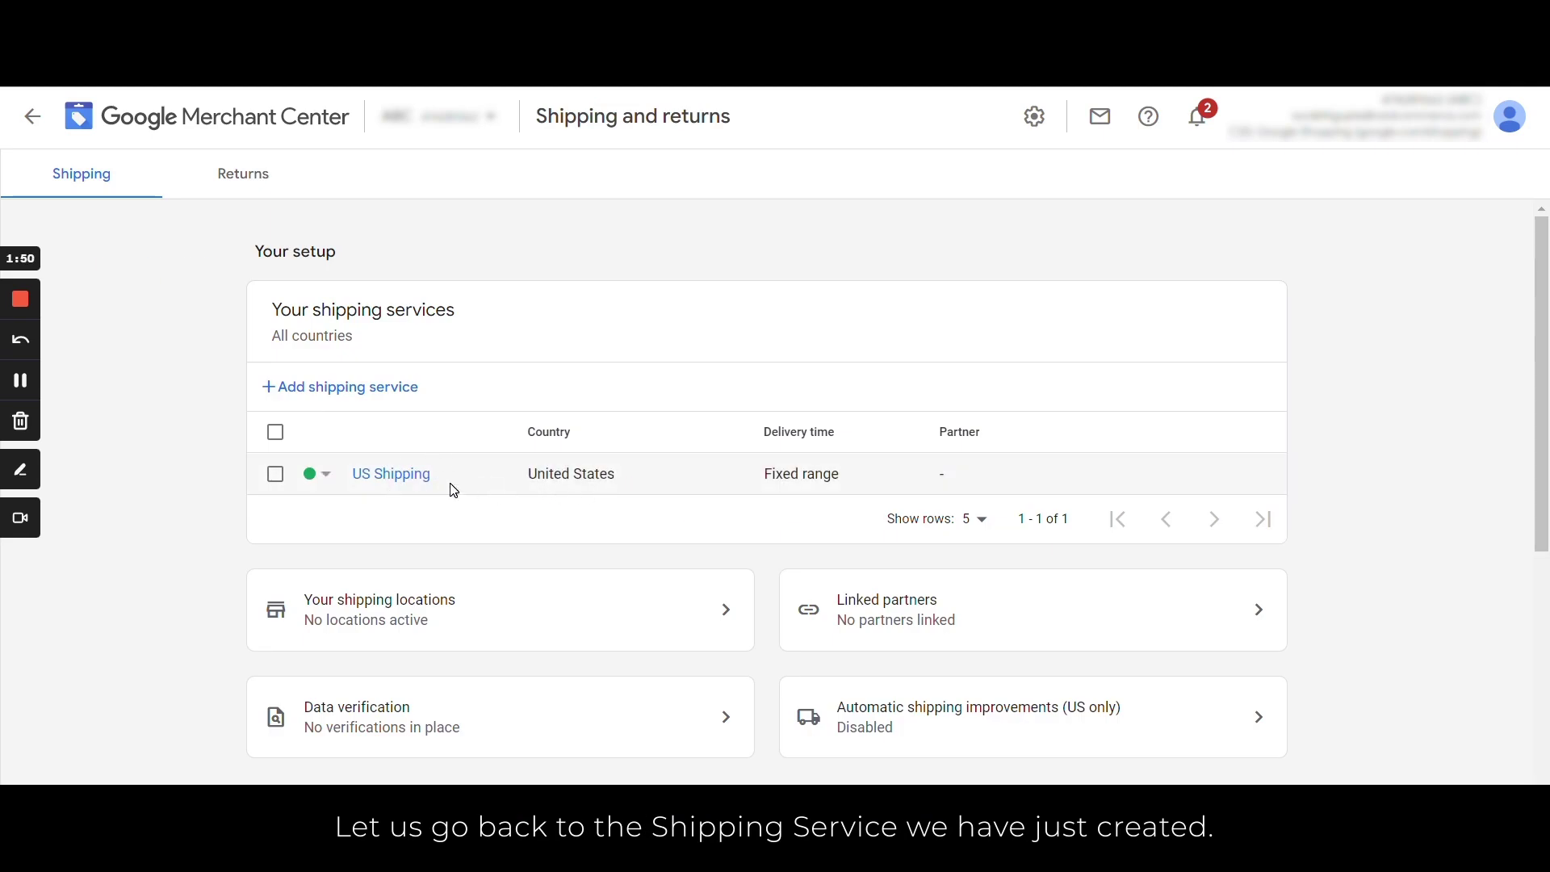
Step: Edit US Shipping's cost to range-based pricing: $5.00 under $10.00, and save
left_click(408, 478)
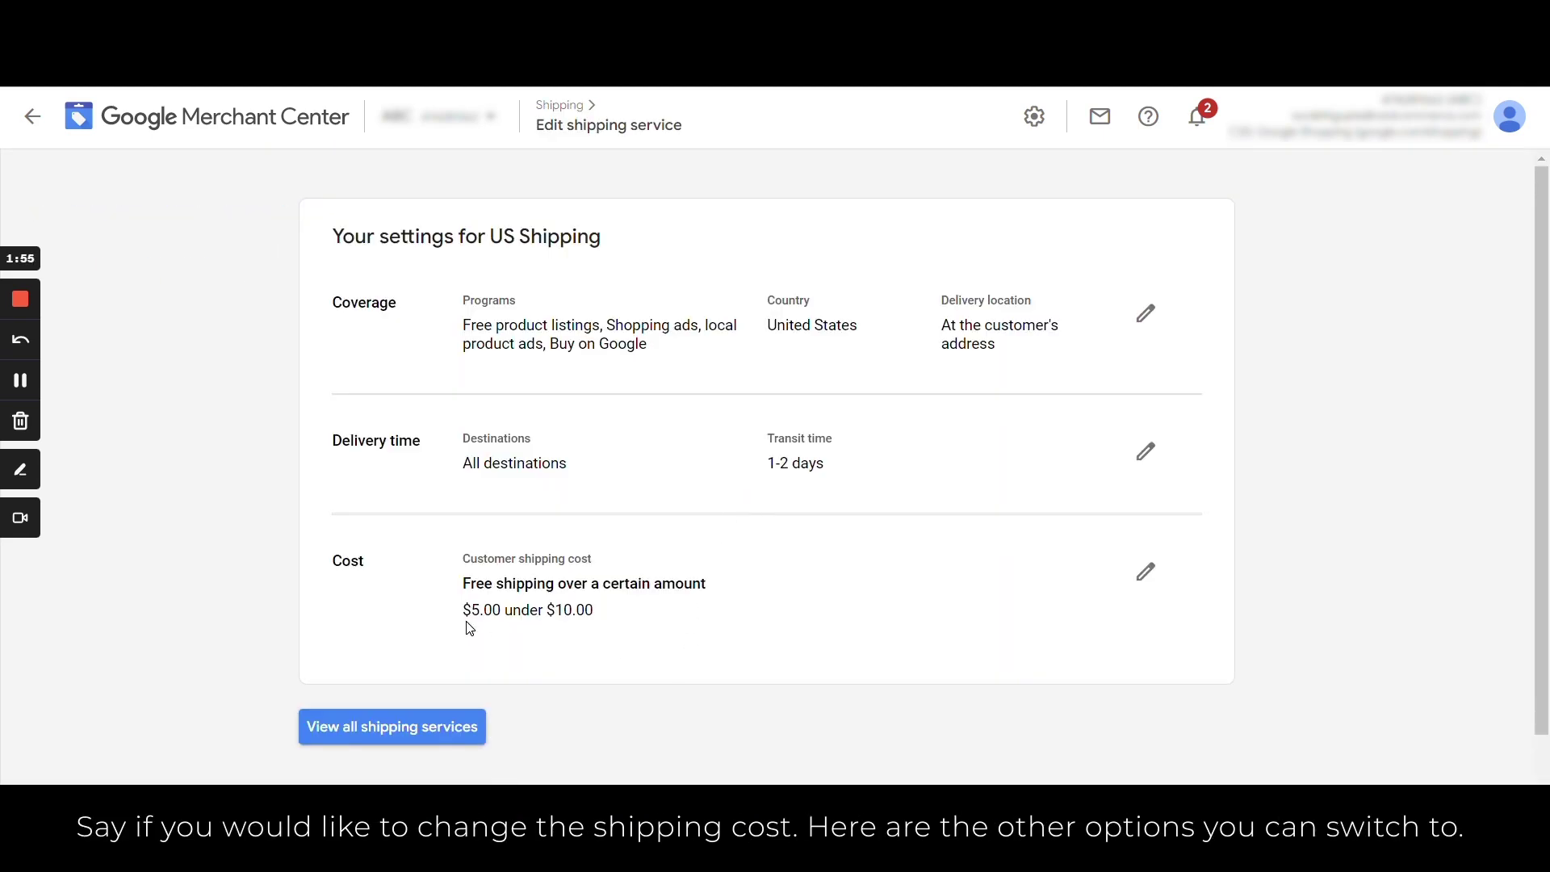
left_click(1147, 574)
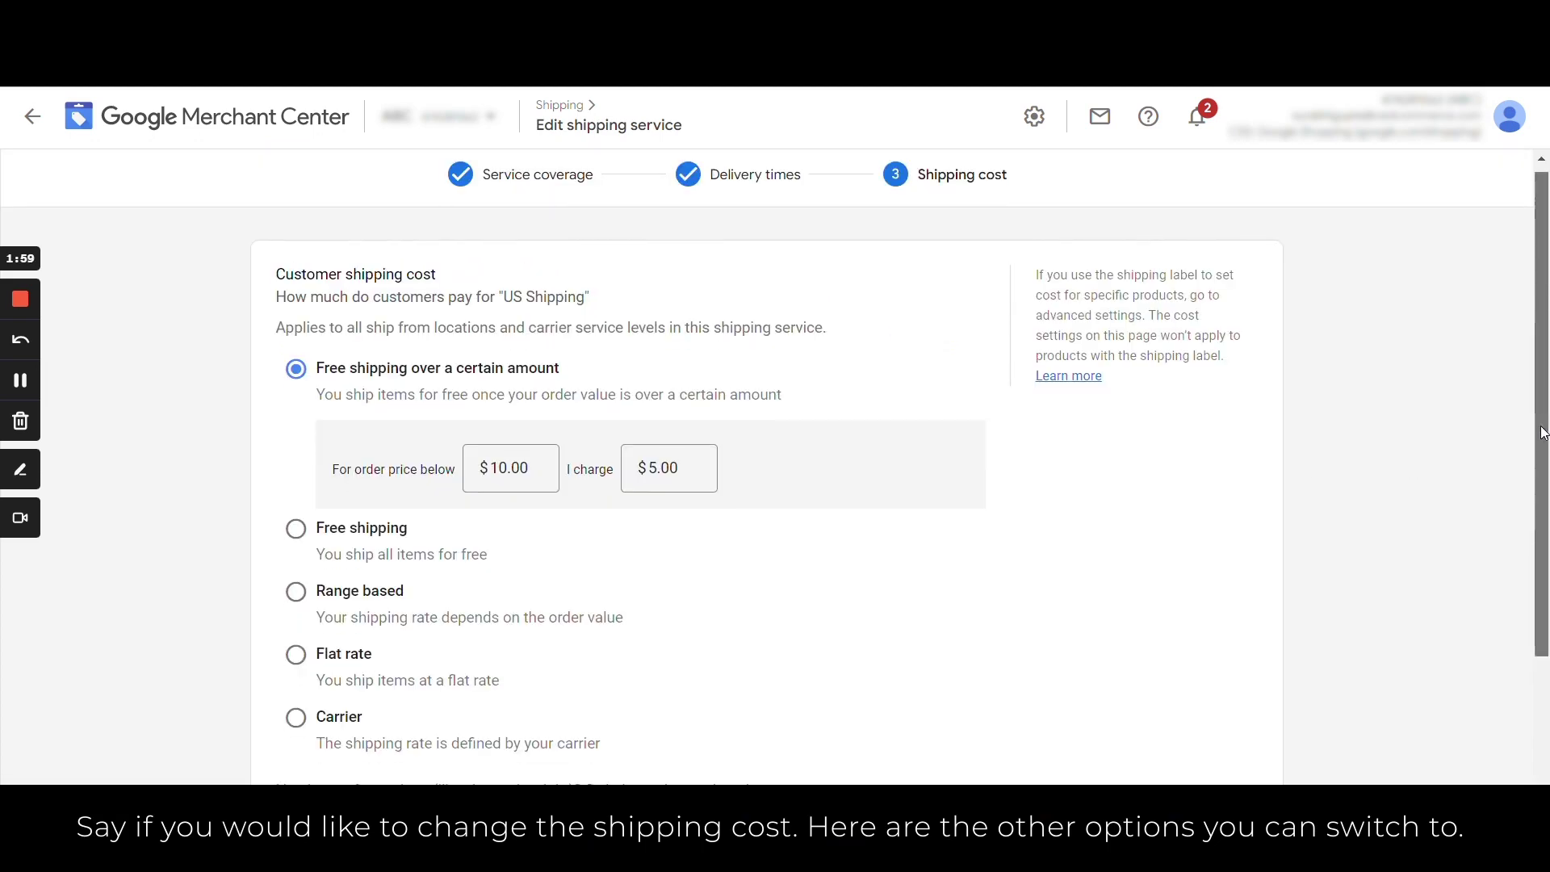
scroll(1536, 404, "down", 2)
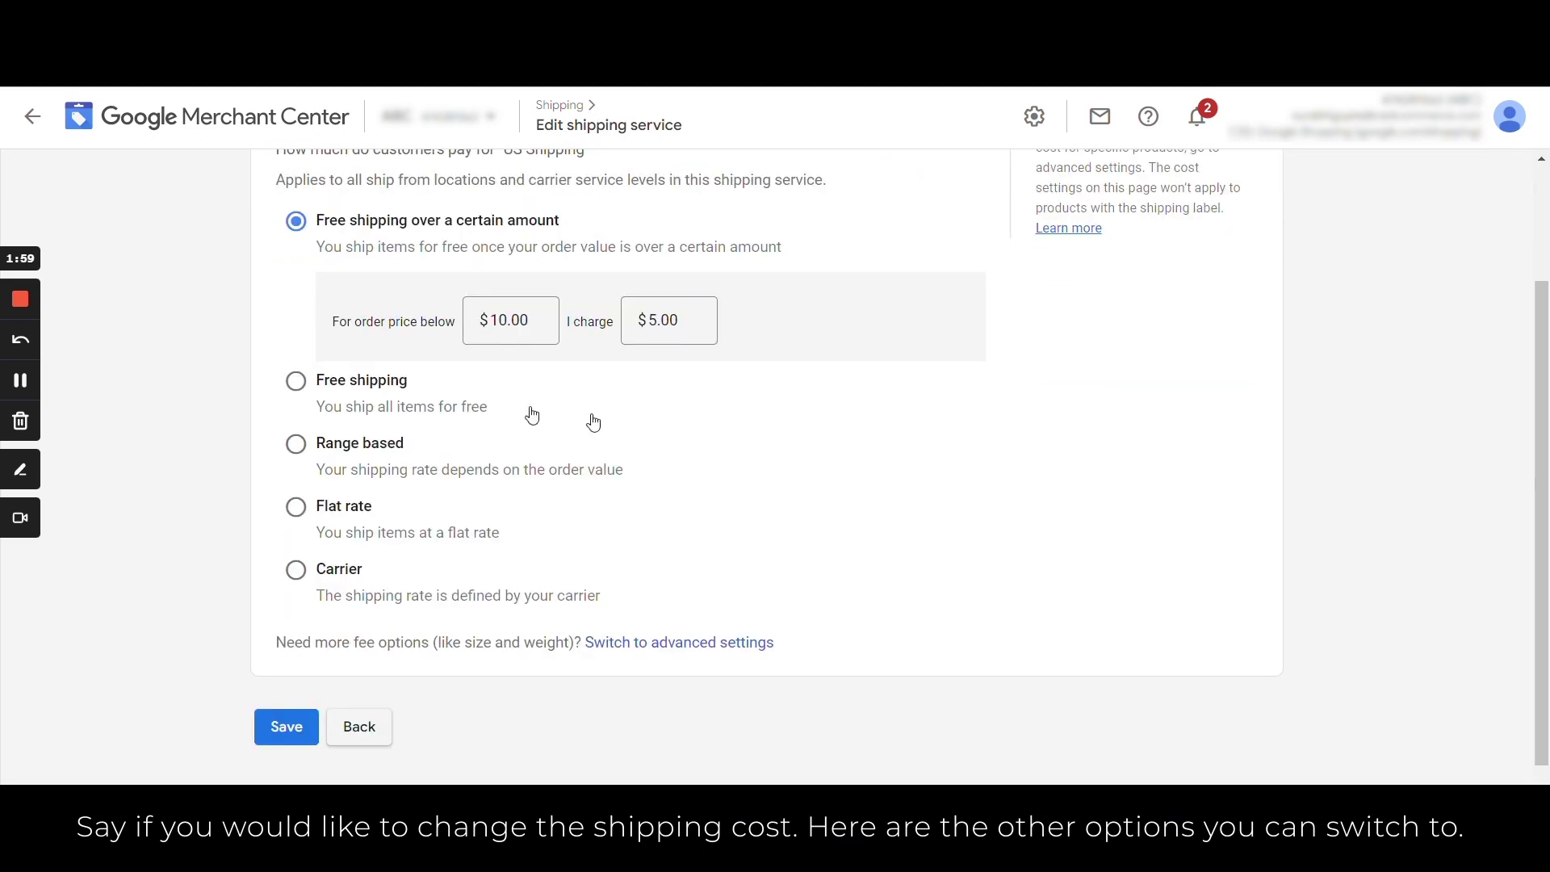
left_click(357, 381)
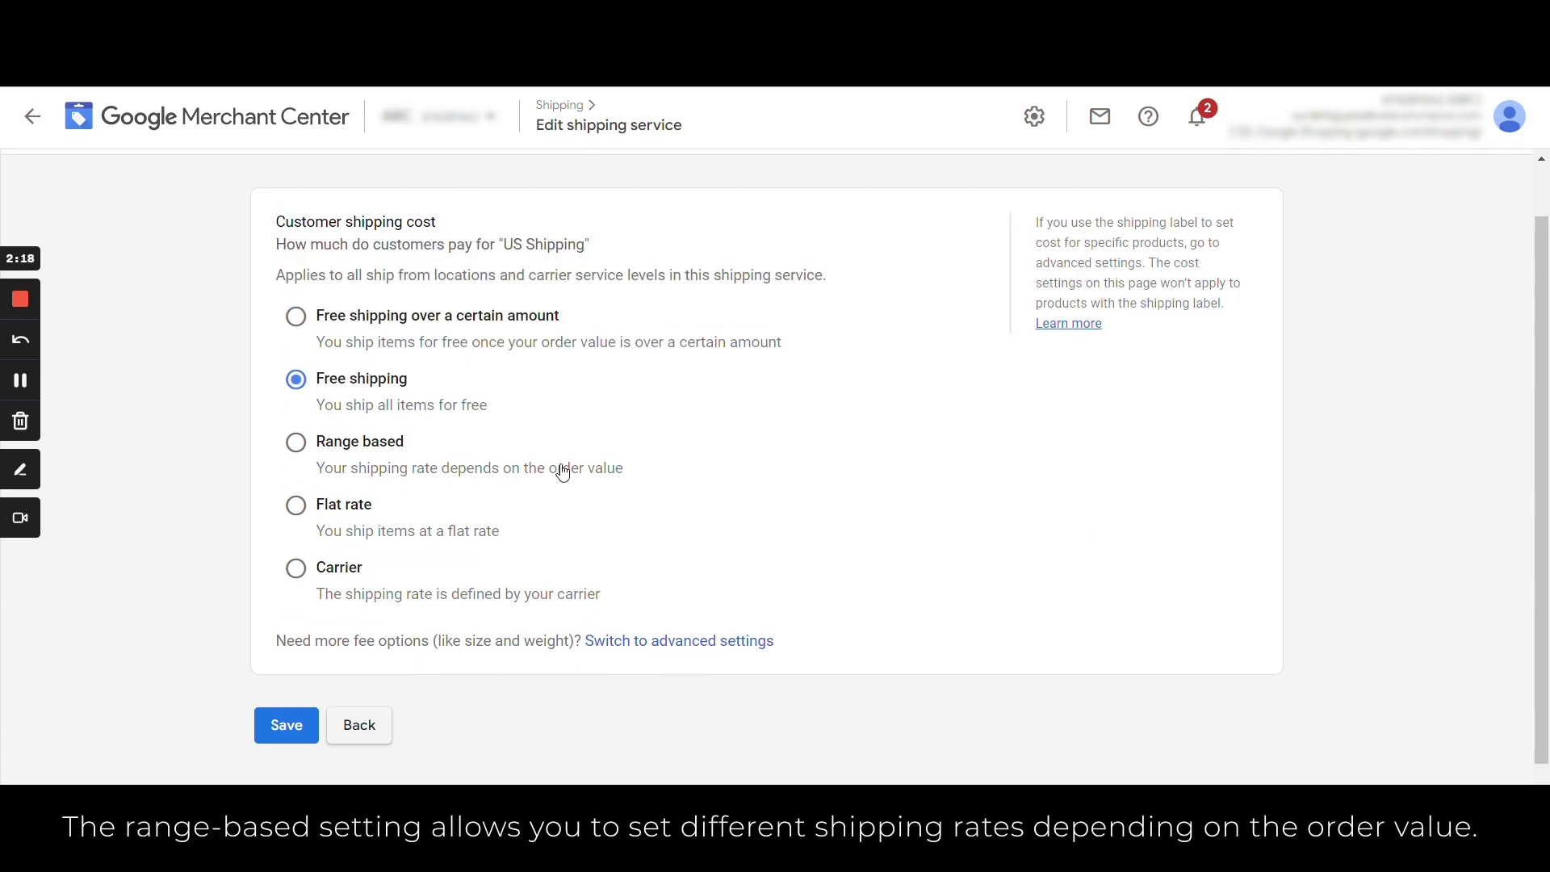
left_click(360, 449)
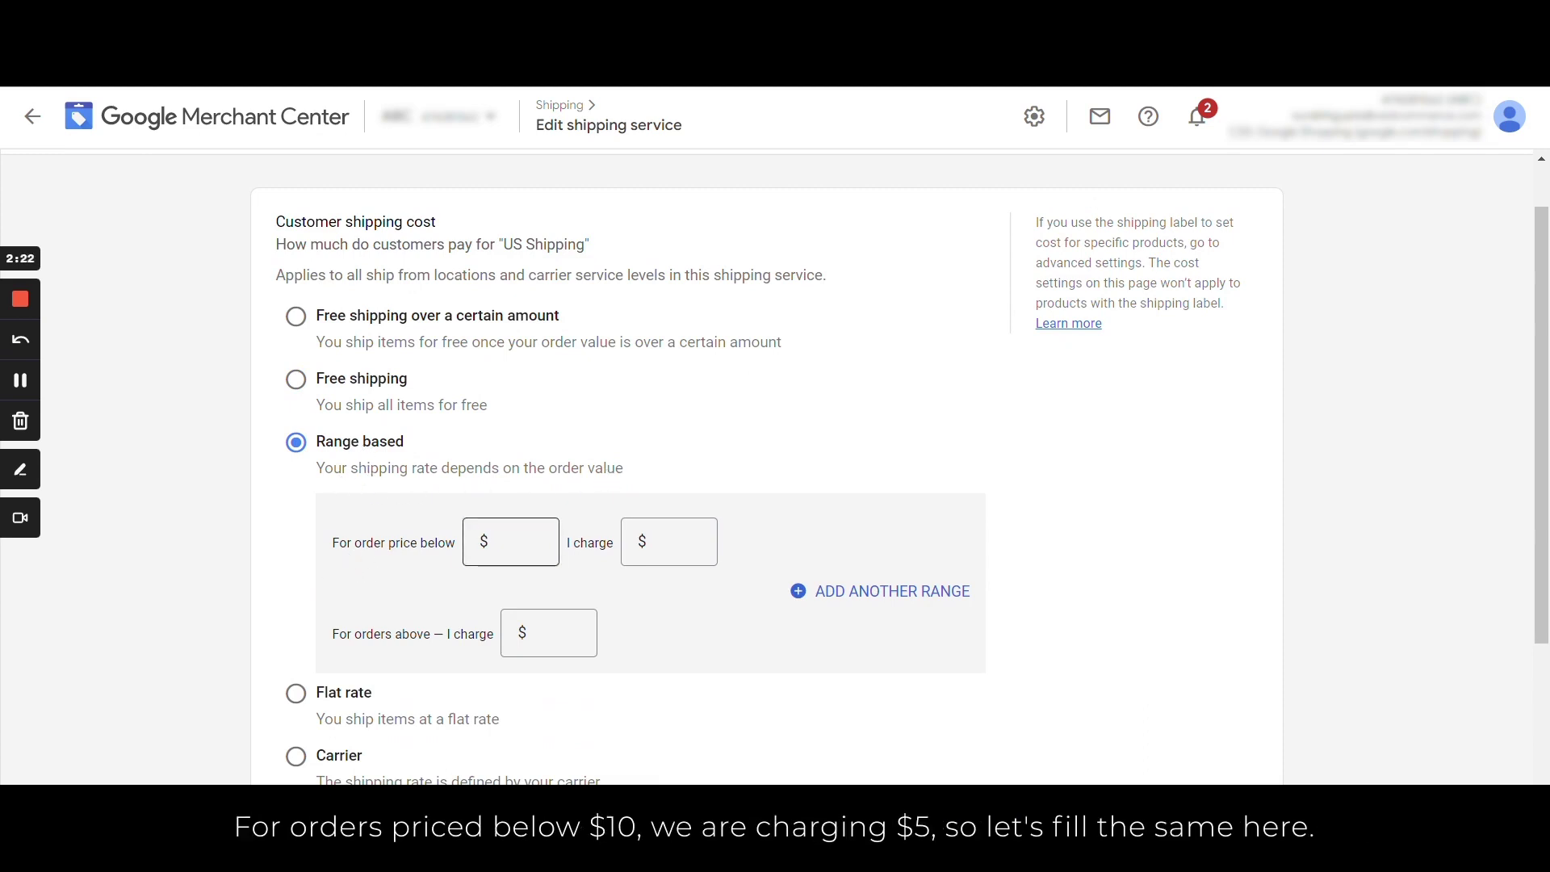
left_click(511, 542)
type("10")
left_click(668, 542)
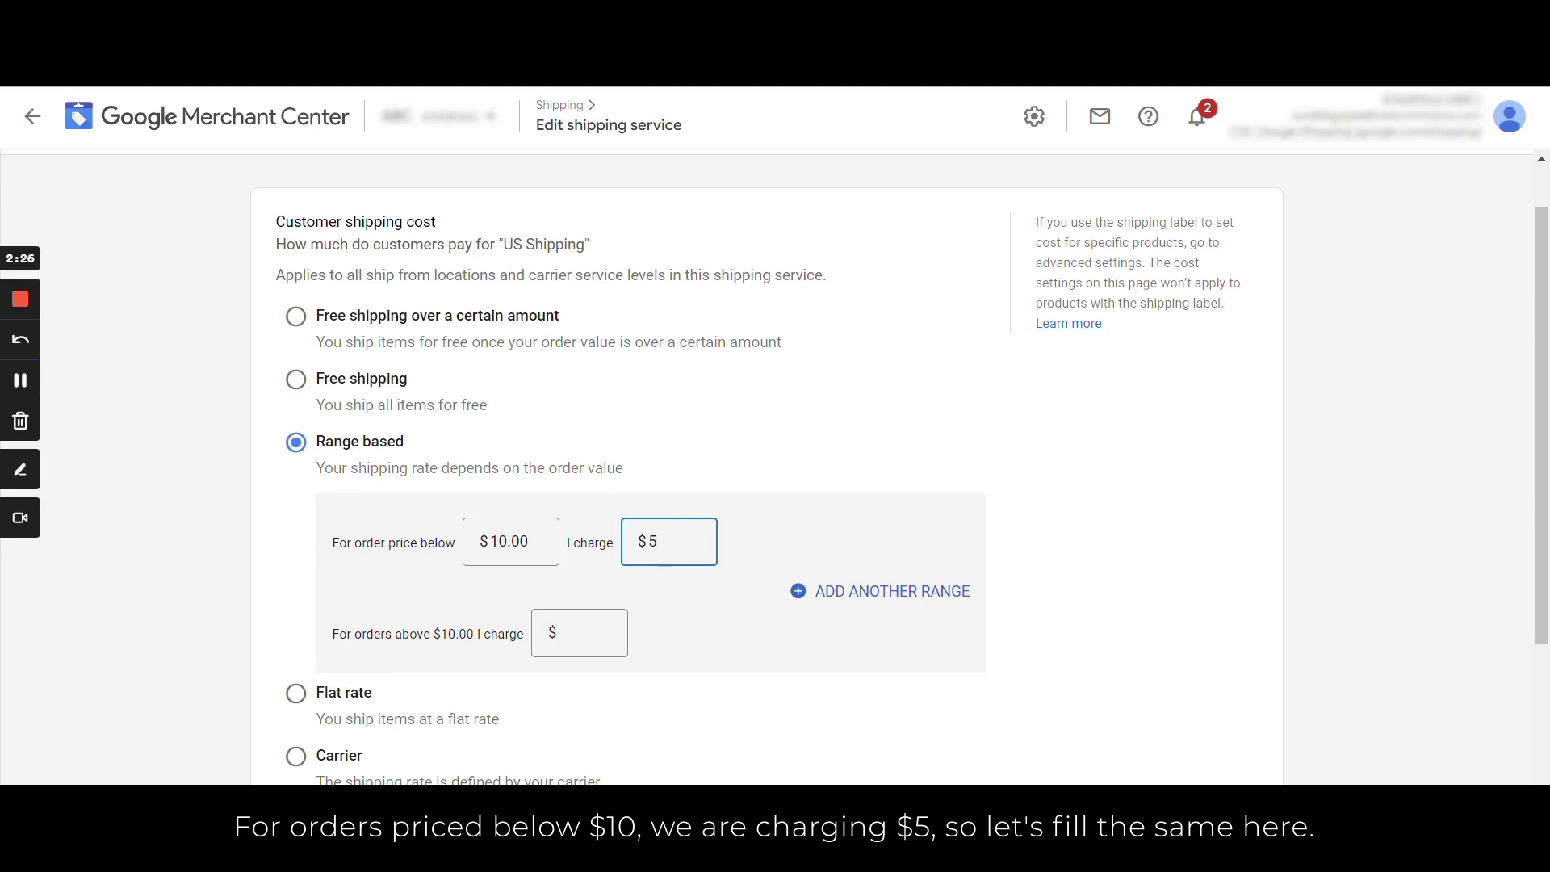
type("5")
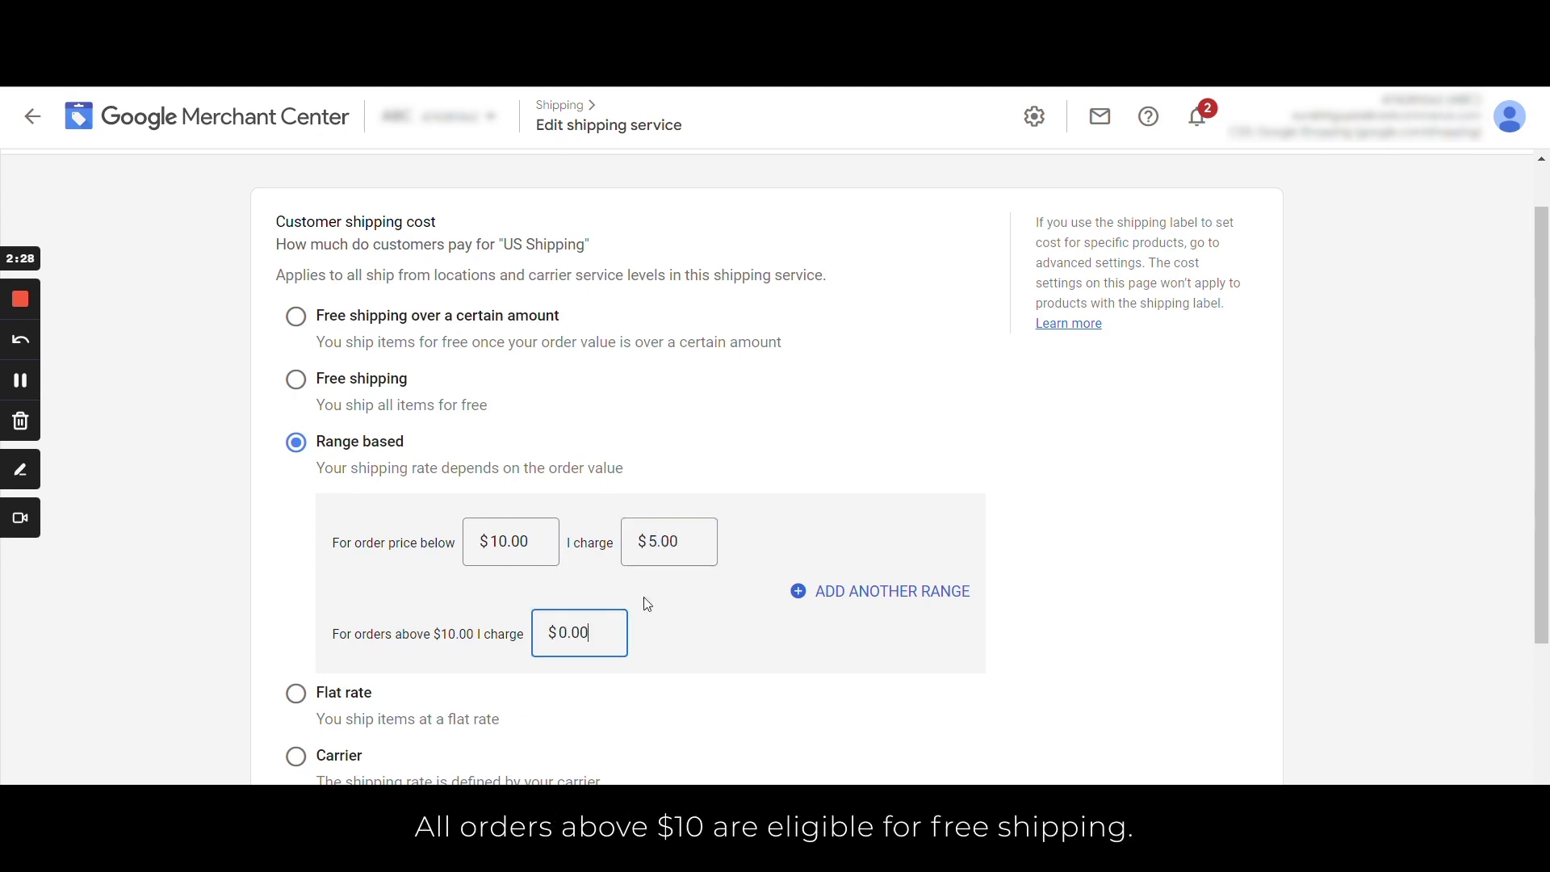
scroll(646, 606, "down", 3)
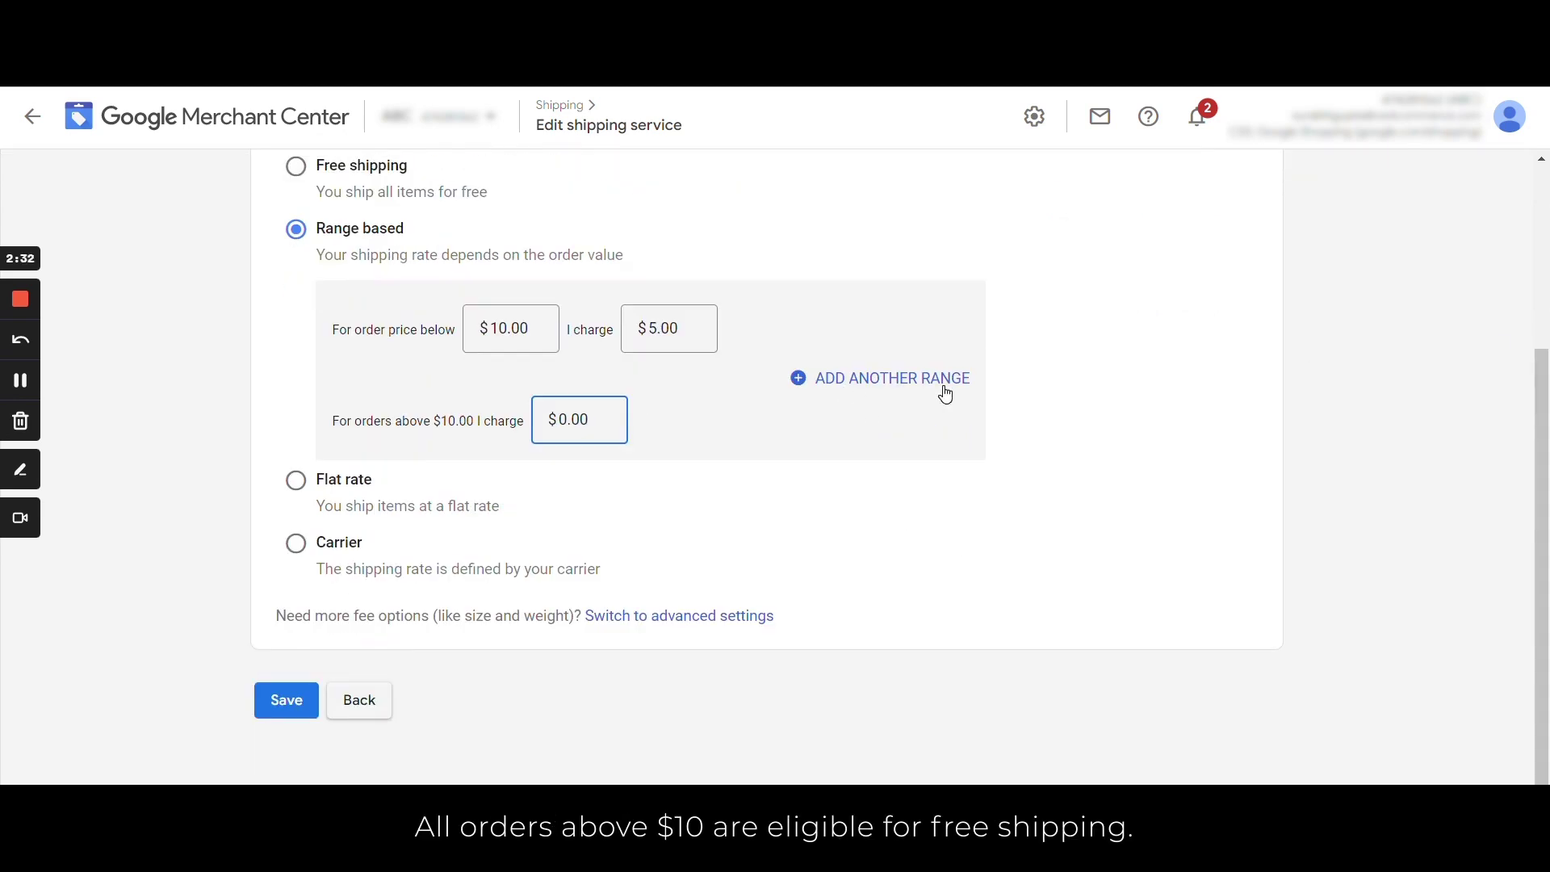
left_click(284, 701)
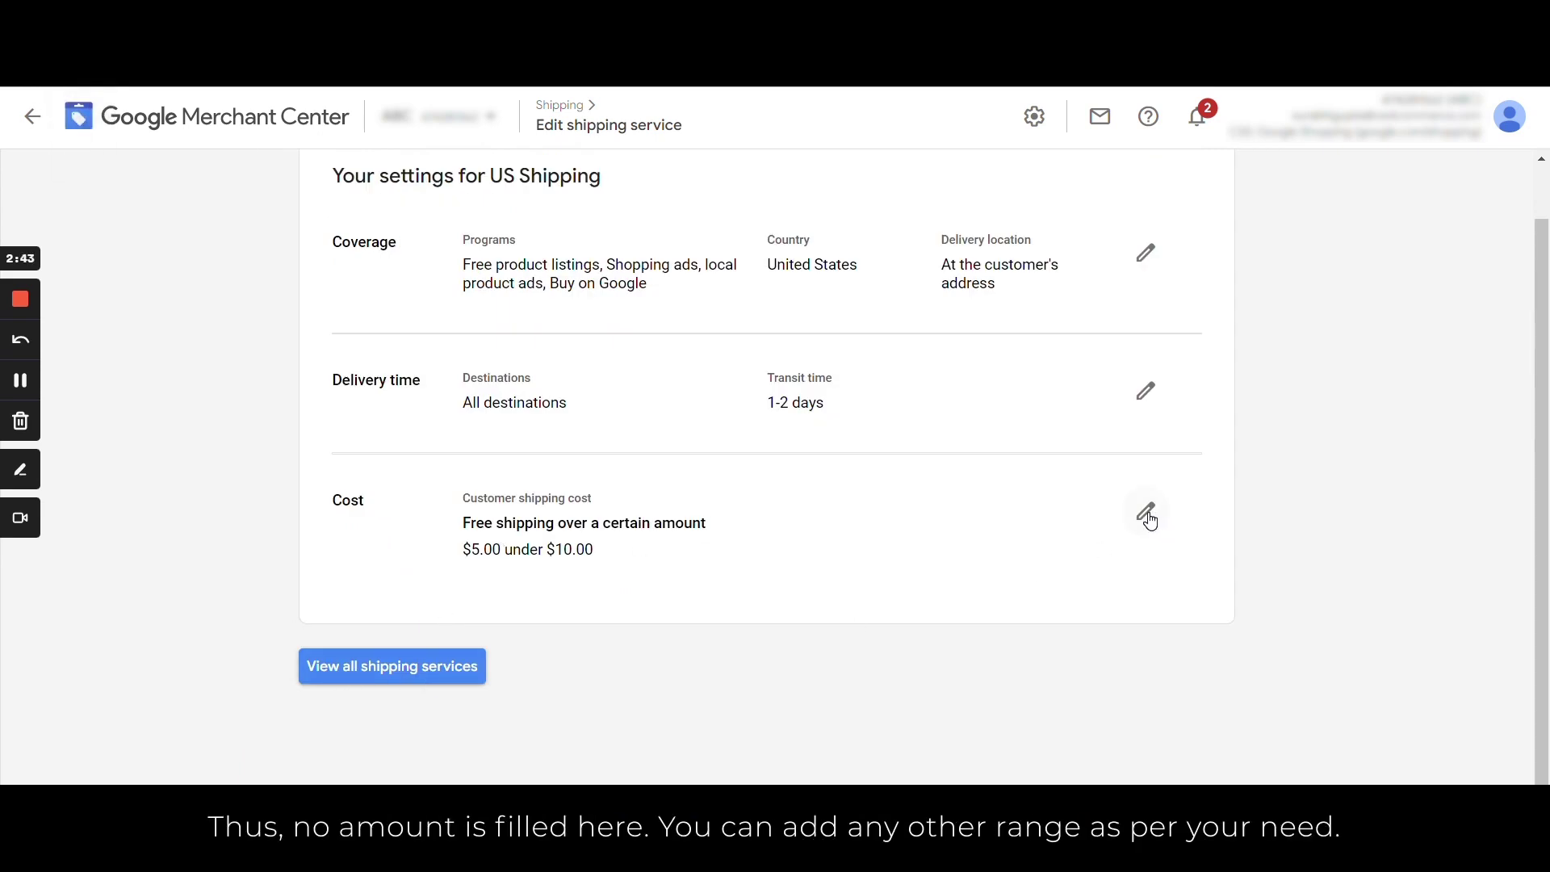
Step: Change the cost to a flat $10.00 rate, save, and reopen the cost options
left_click(1147, 514)
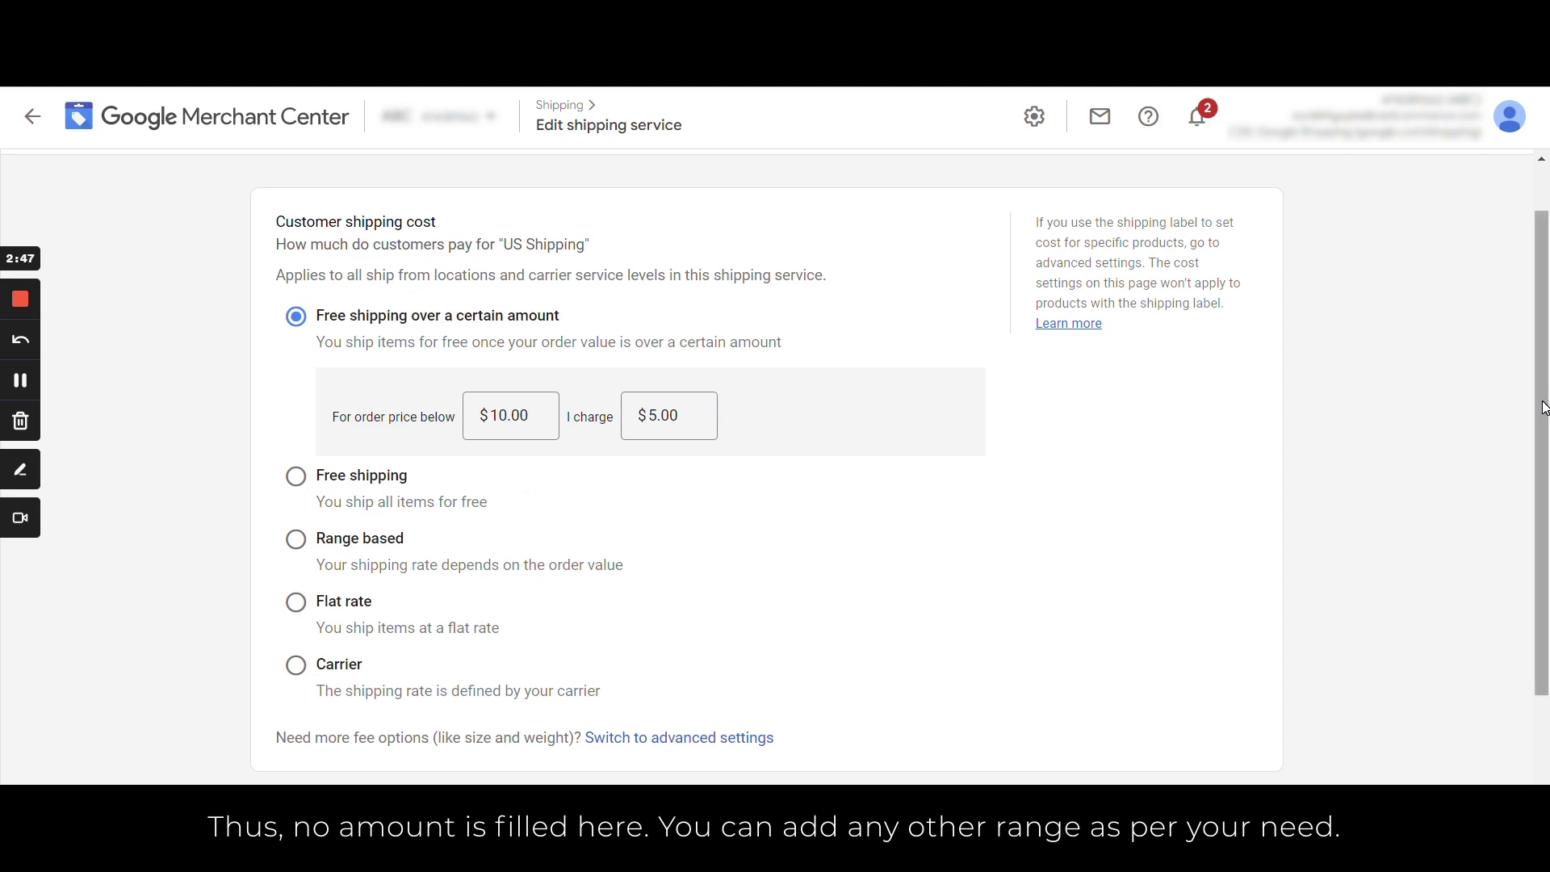
scroll(1543, 408, "down", 2)
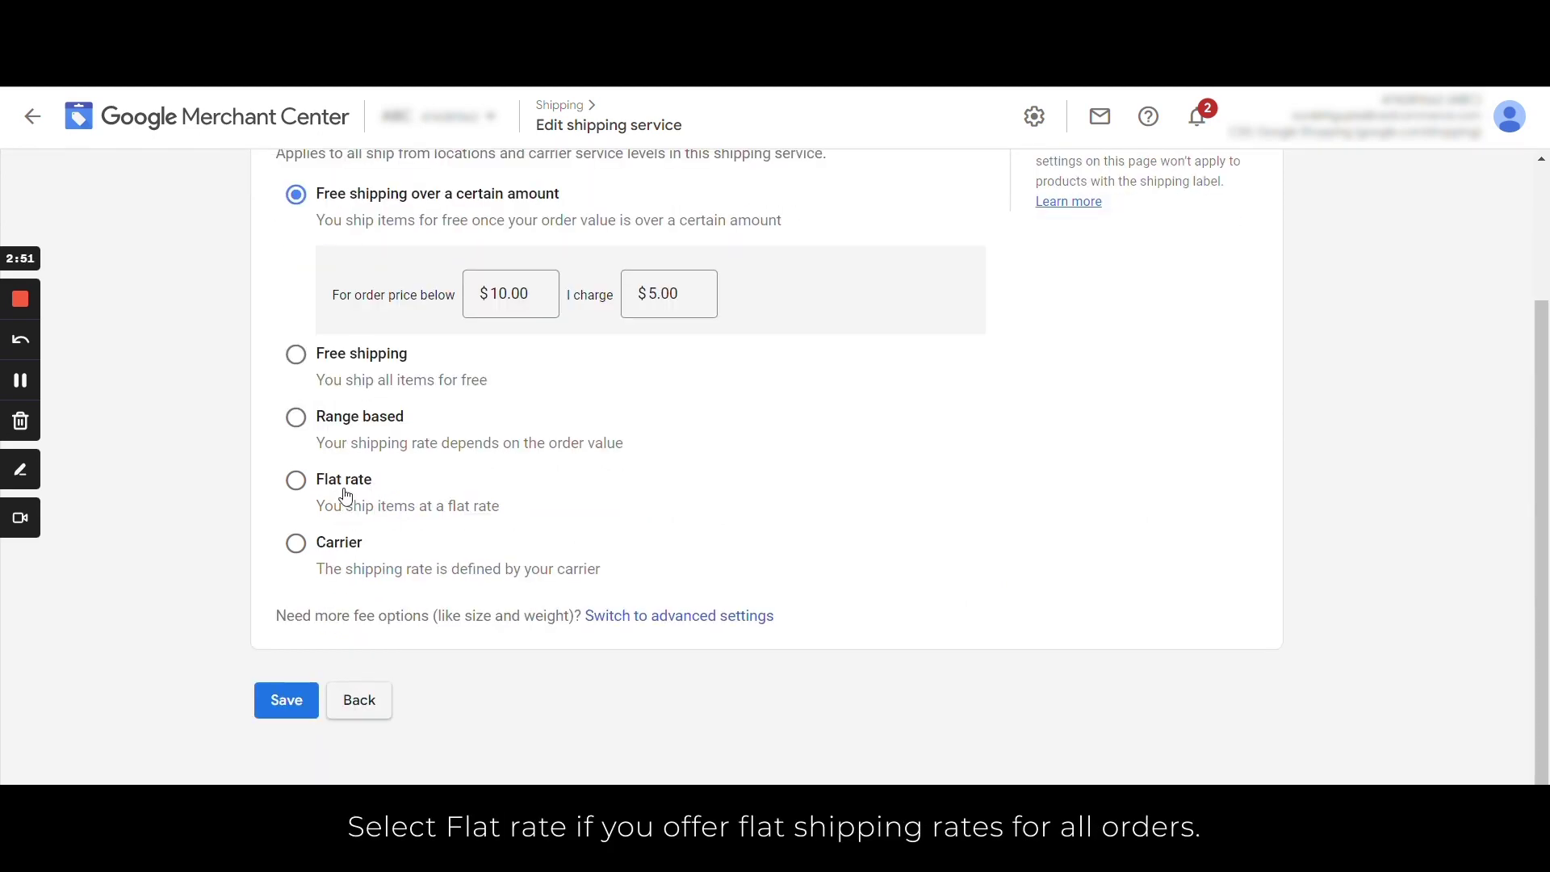
left_click(346, 498)
left_click(516, 488)
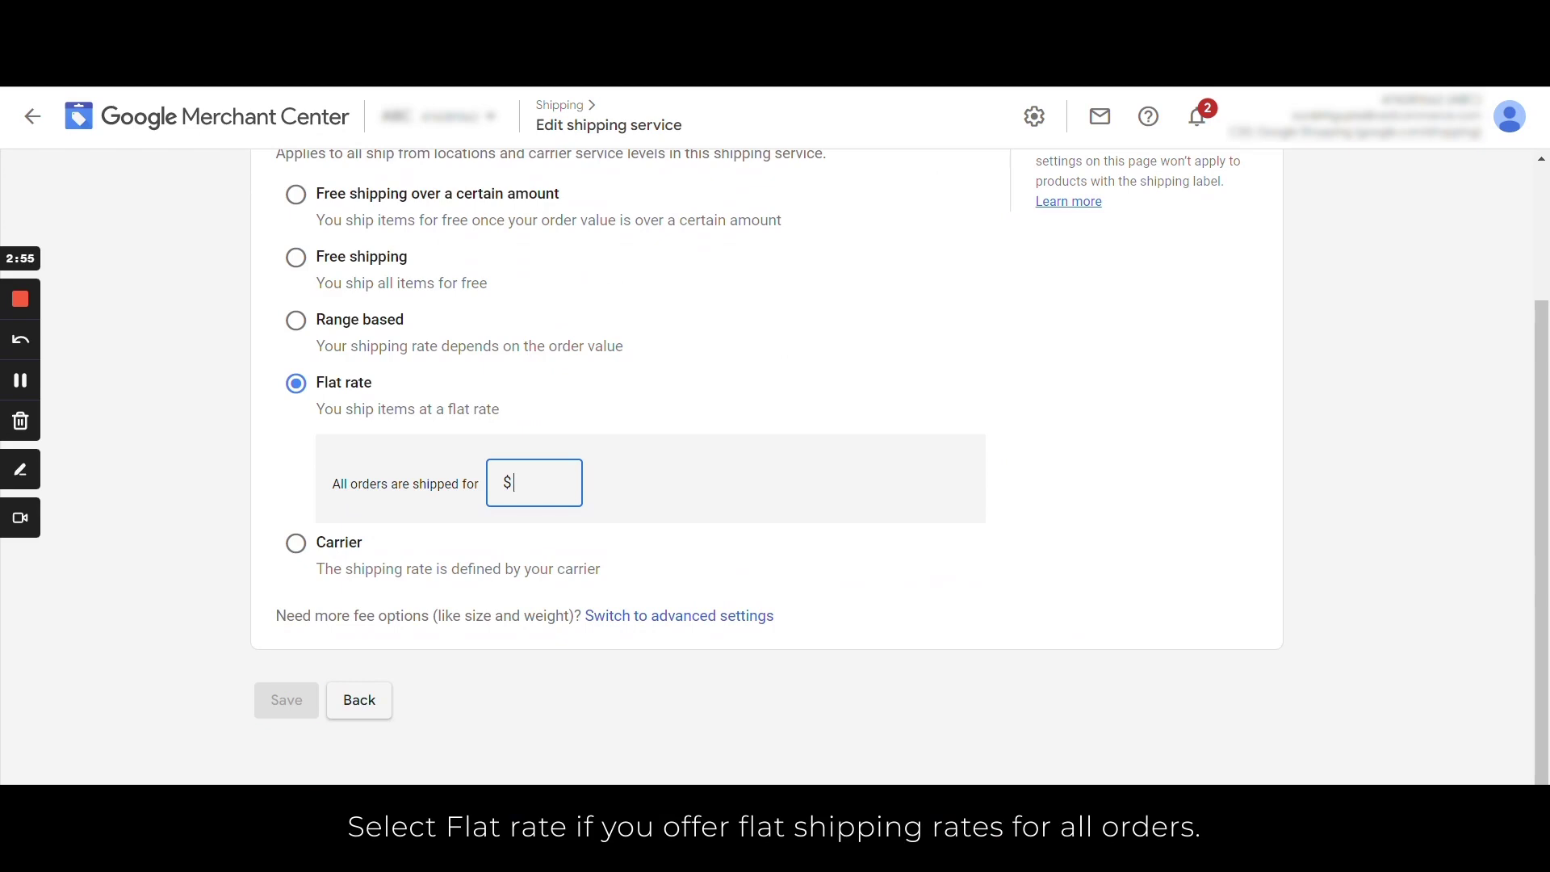
type("10")
left_click(288, 693)
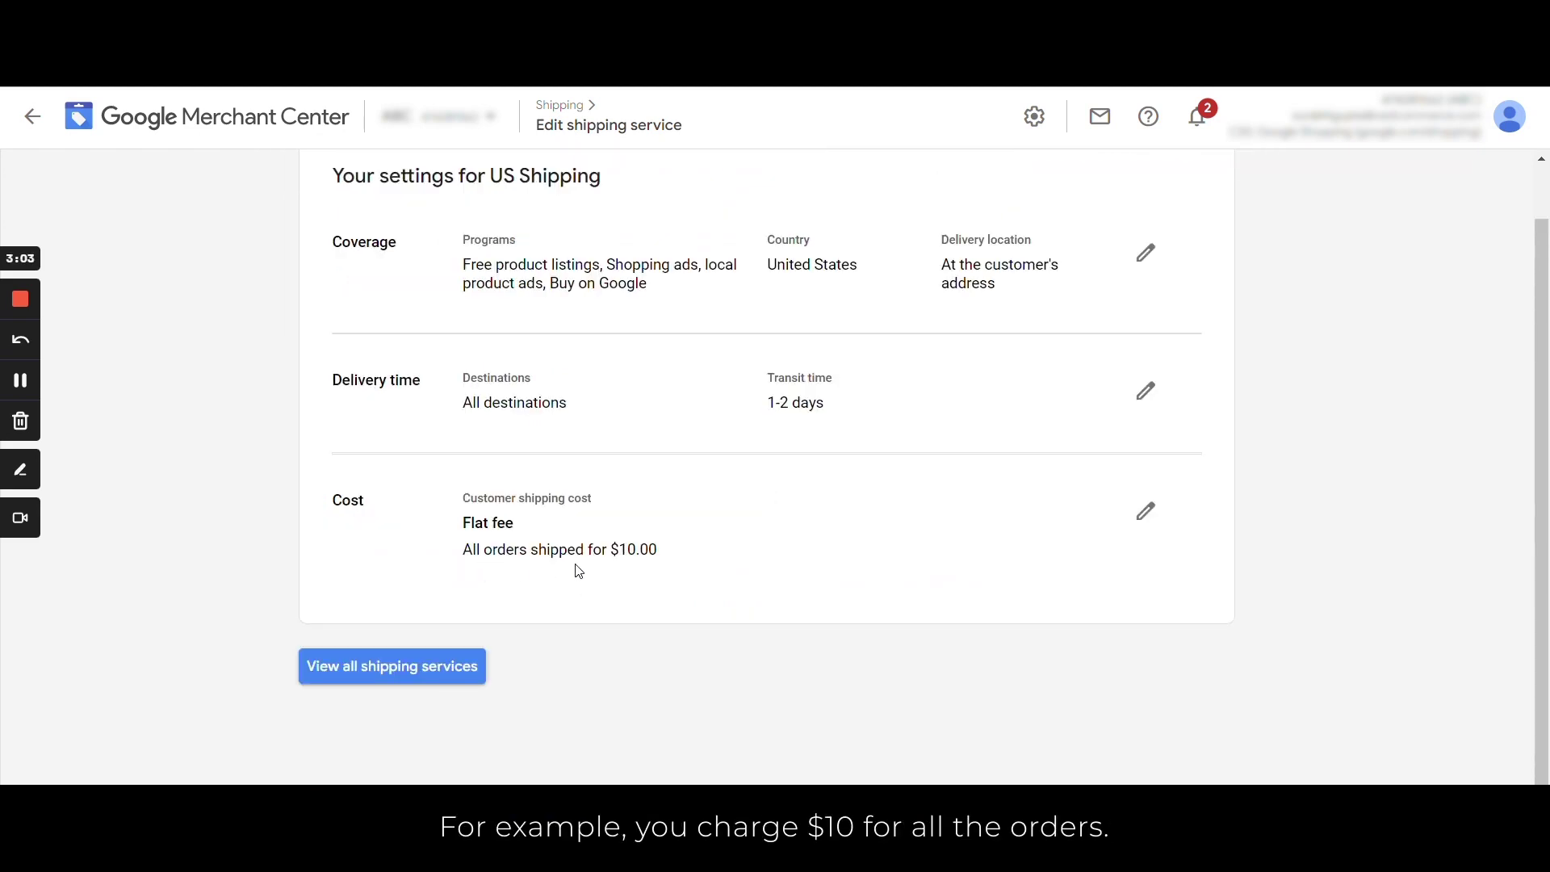
left_click(1145, 511)
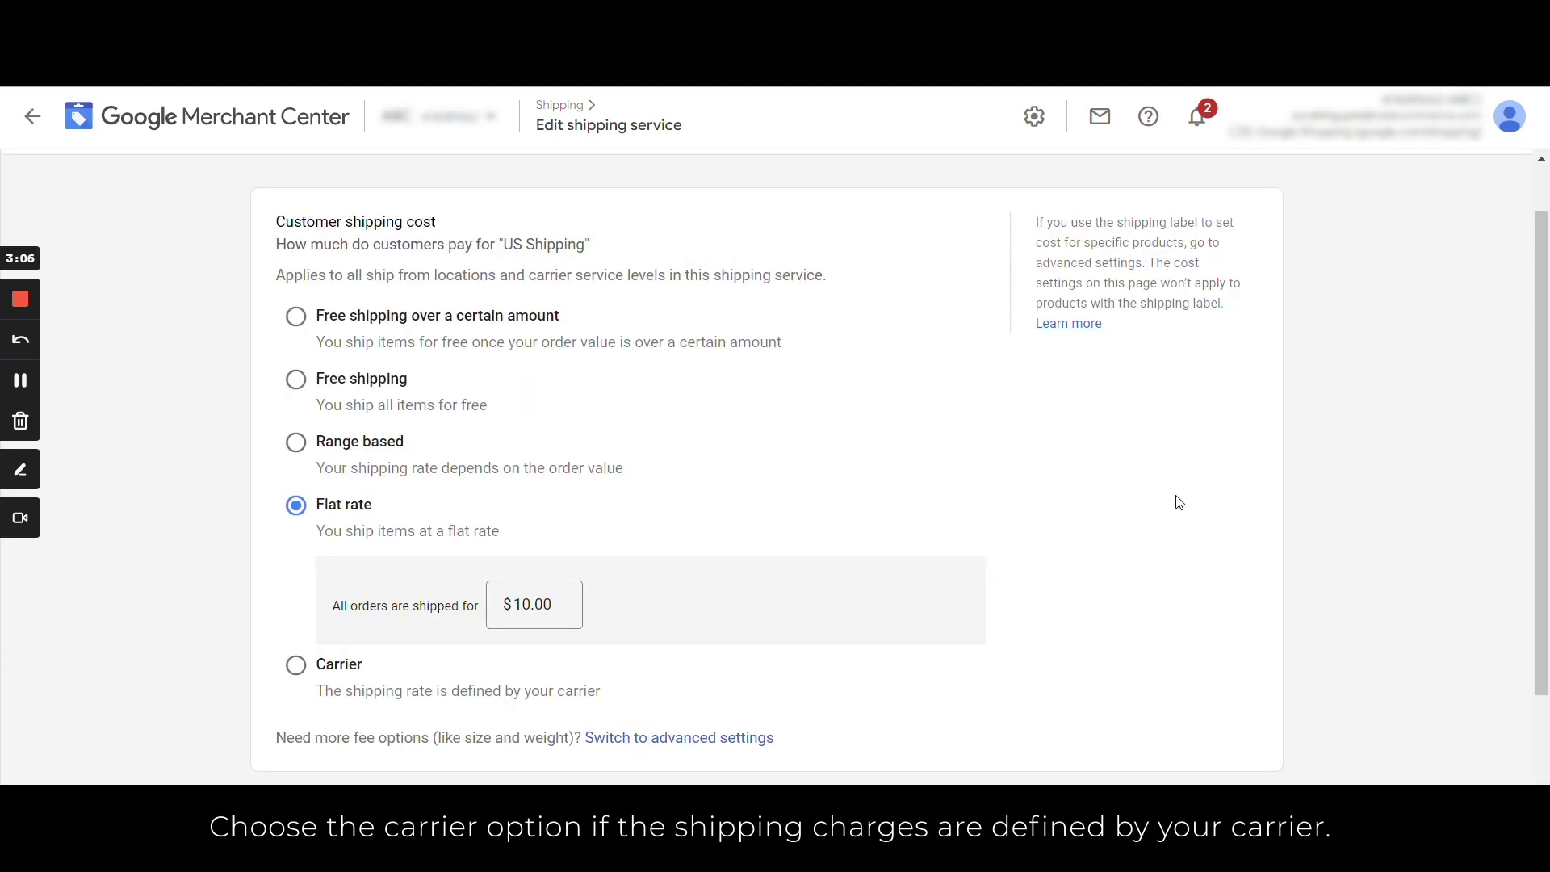
scroll(1170, 641, "down", 2)
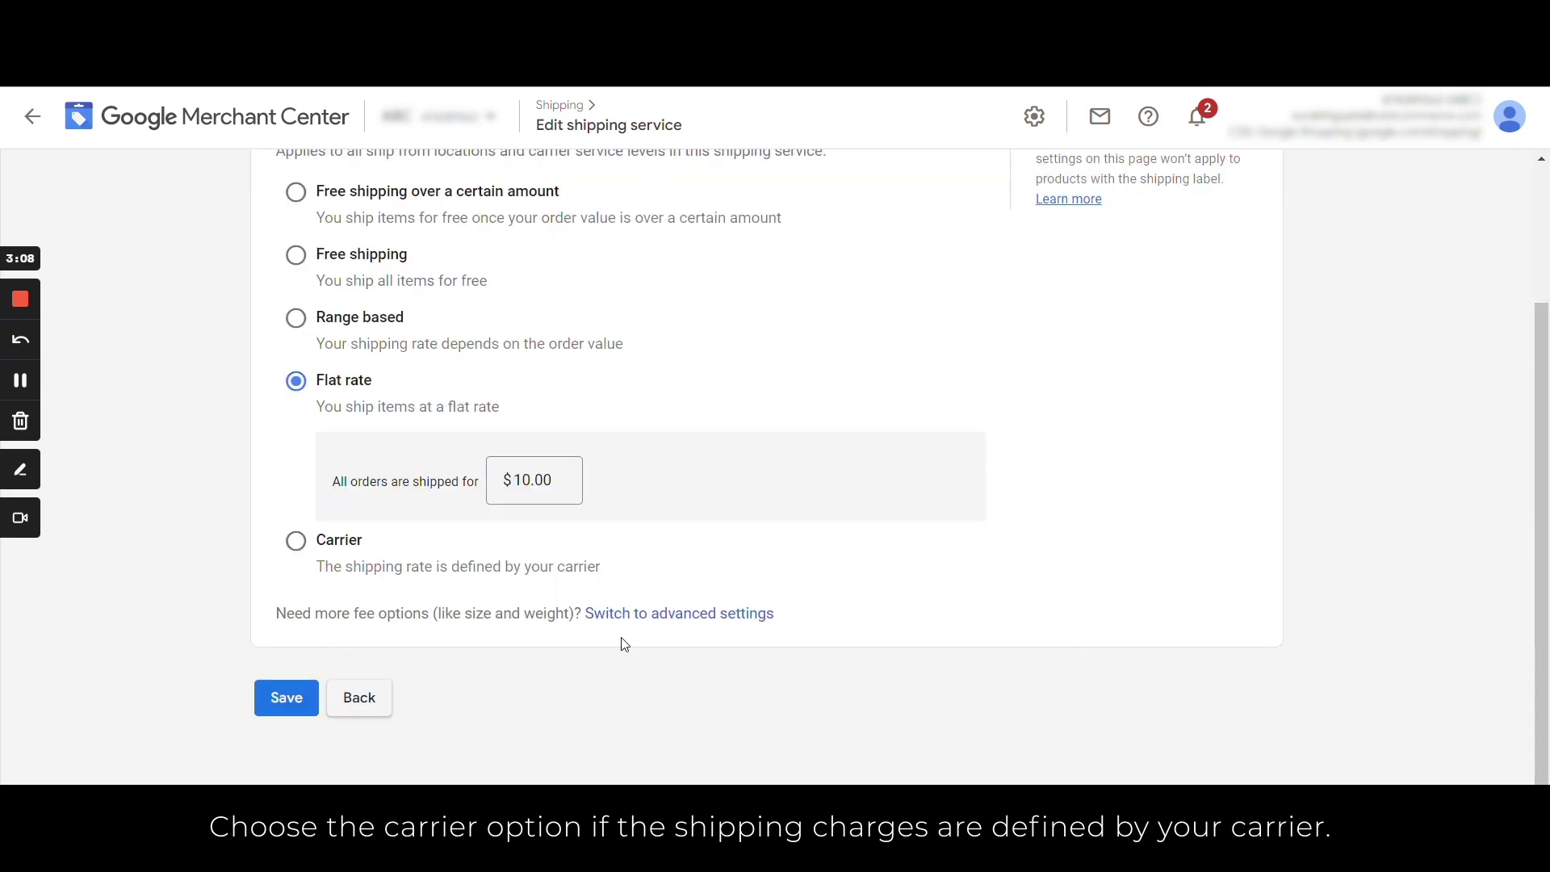
Step: In advanced settings, add a 'US Shipping' rate with a single-rate table and show its dimension choices
left_click(752, 615)
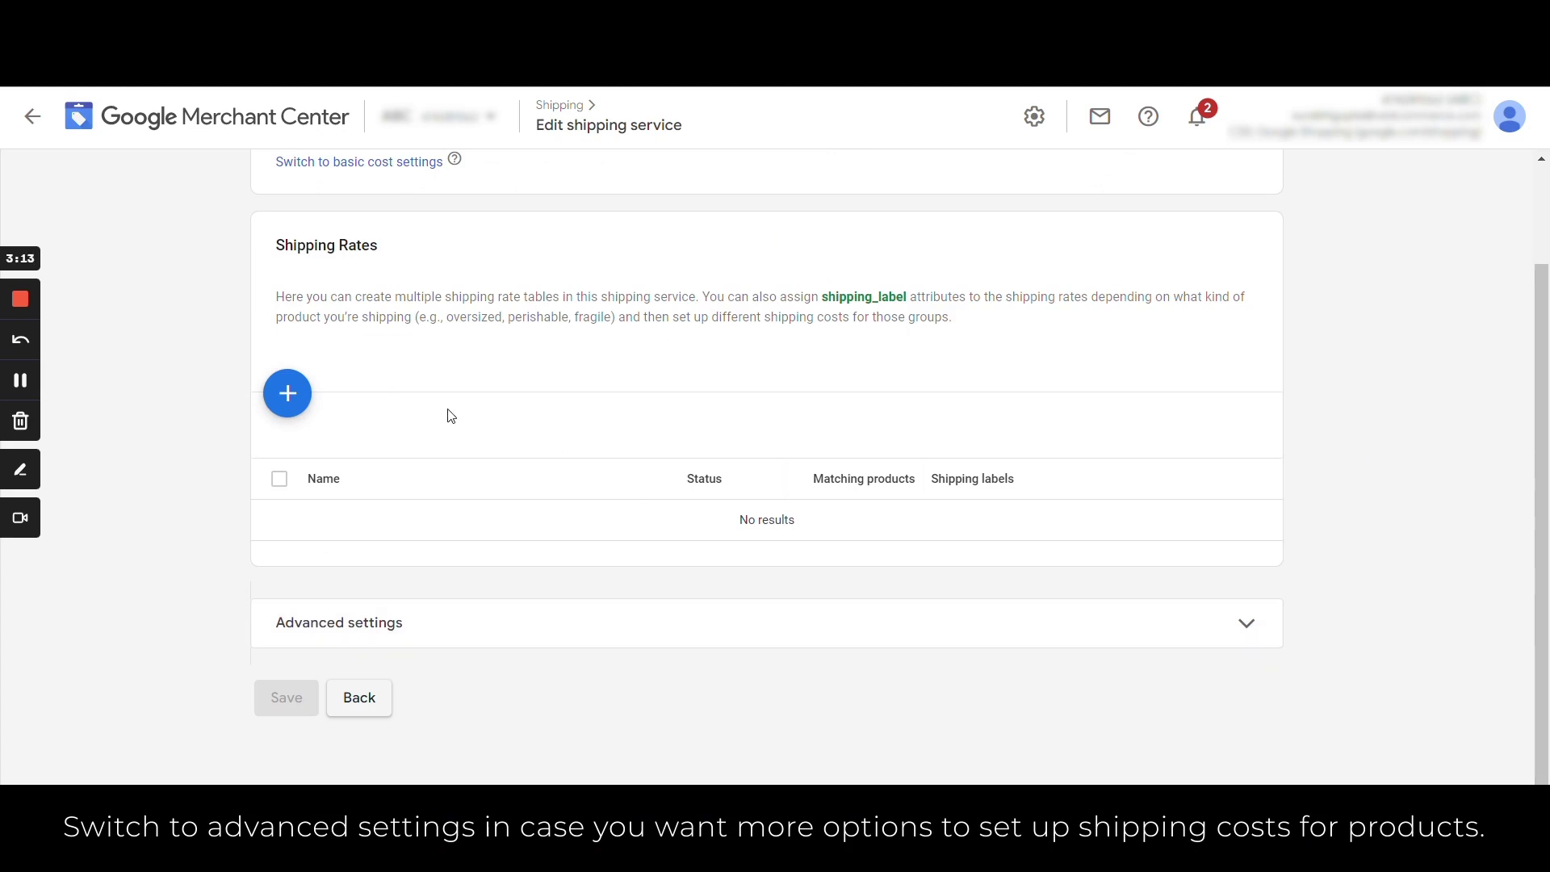
left_click(311, 389)
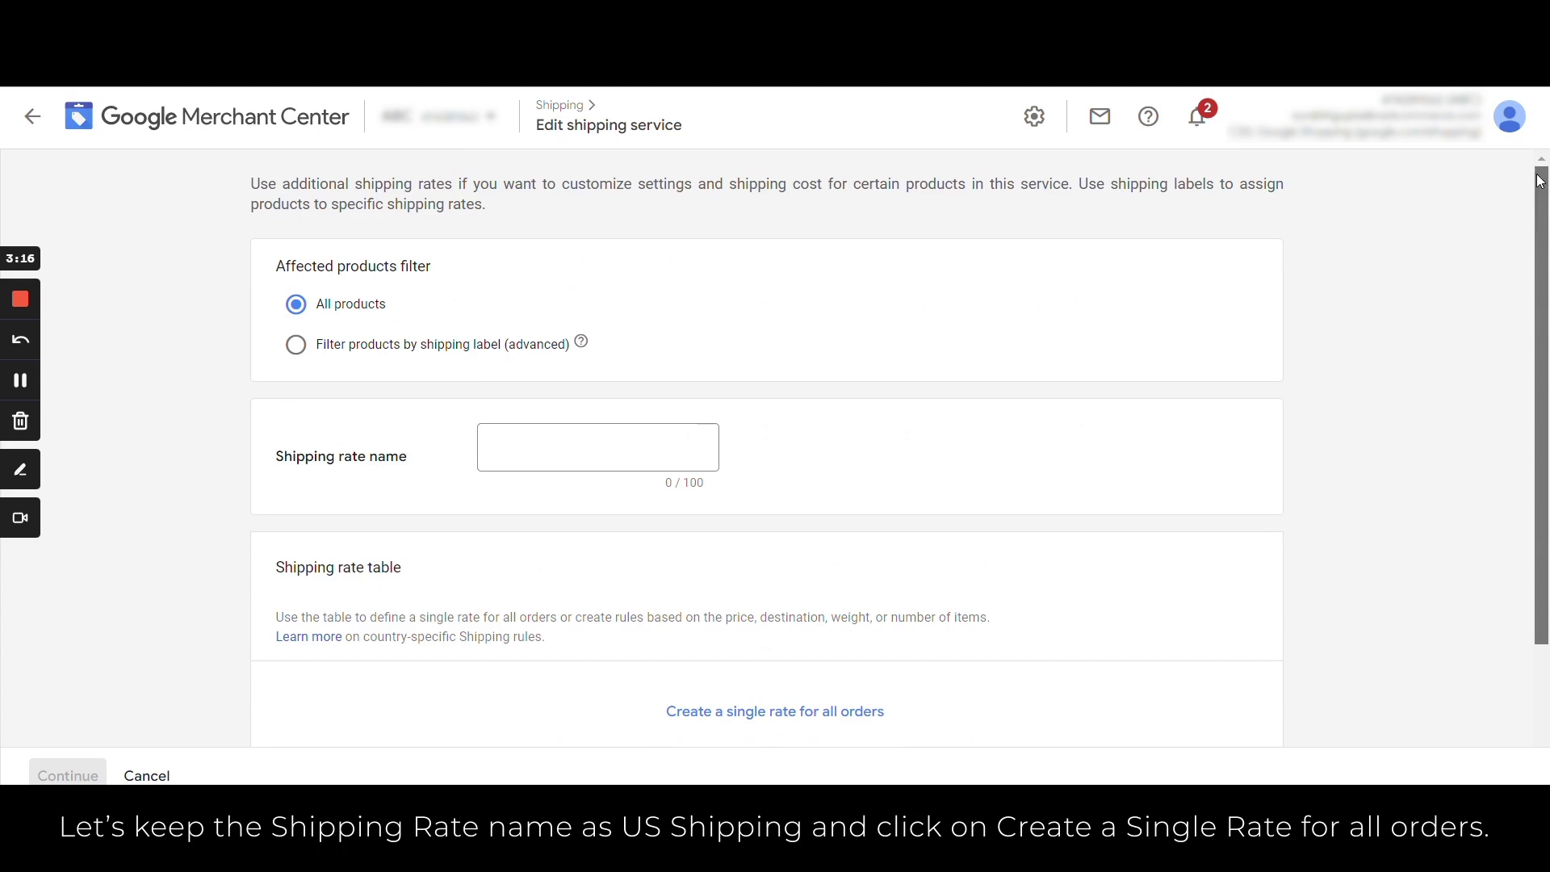
left_click(597, 447)
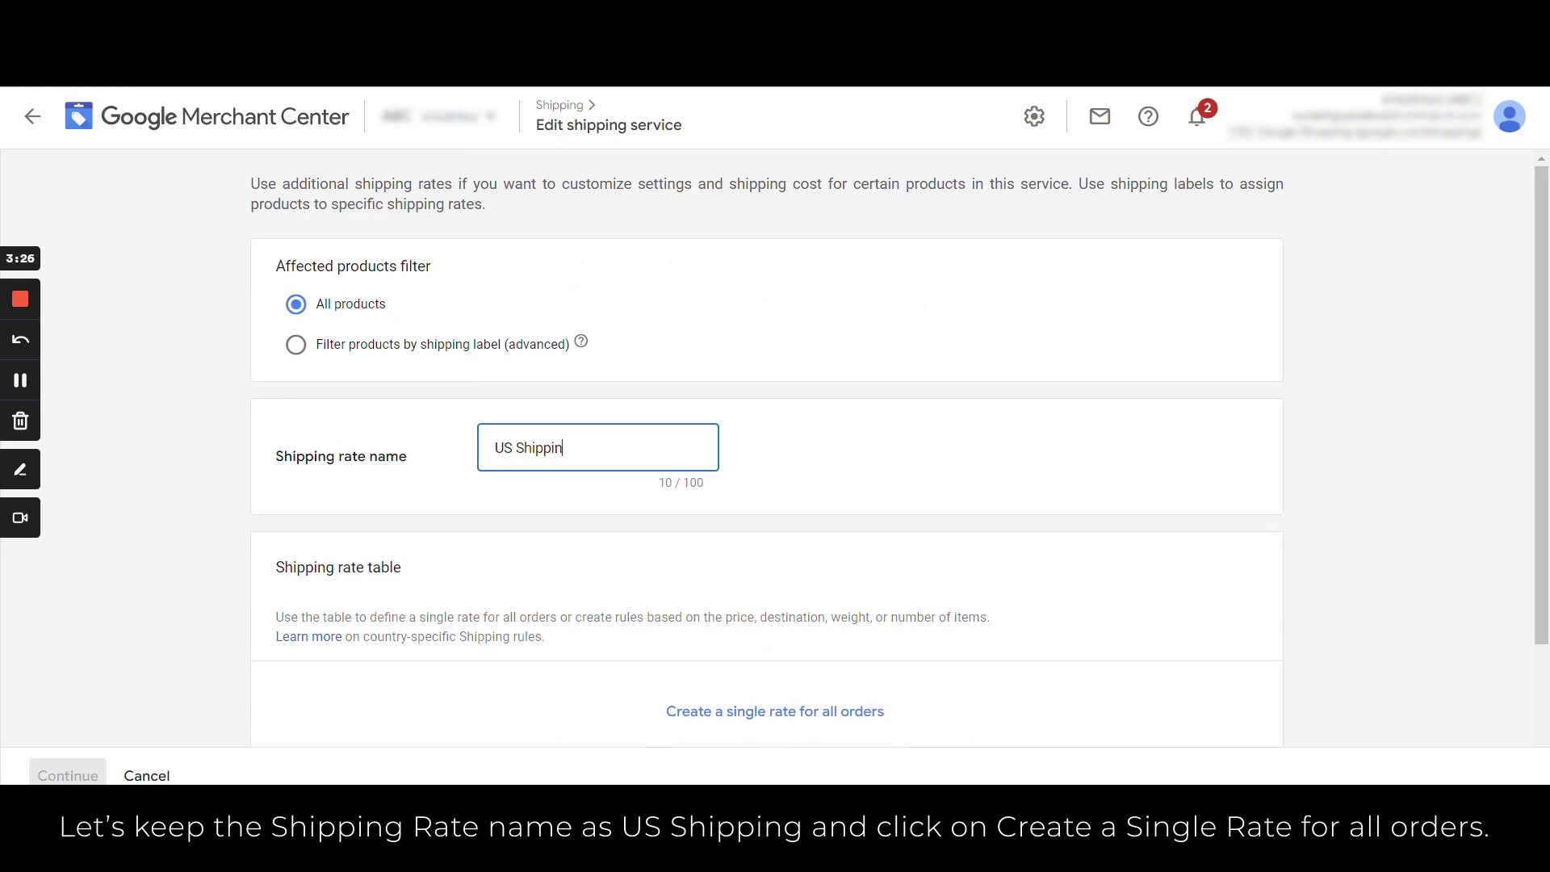
left_click(862, 718)
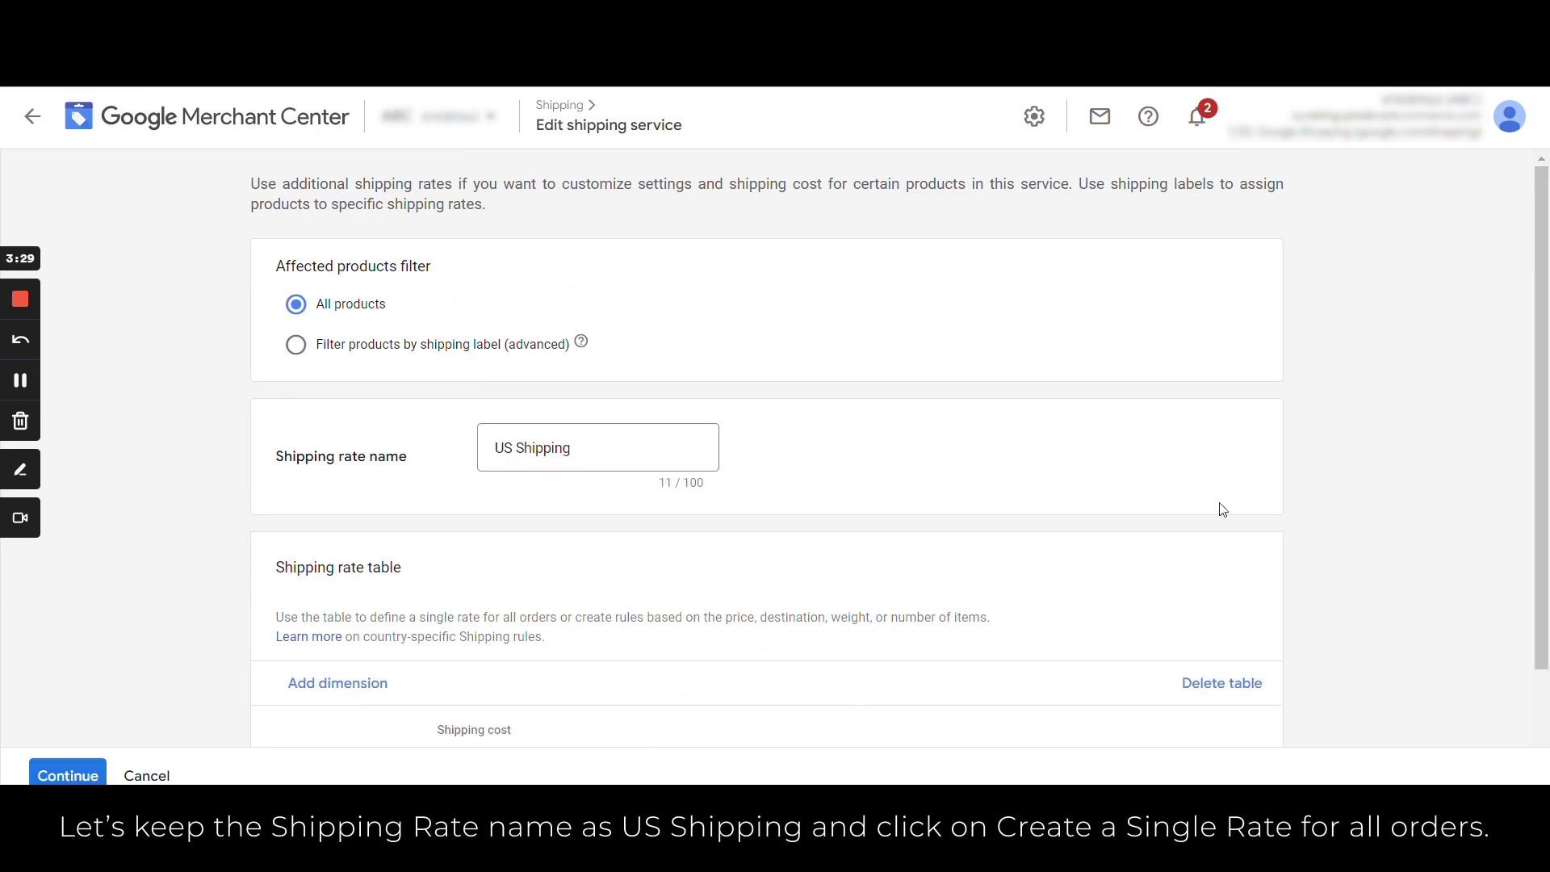
scroll(1536, 309, "down", 2)
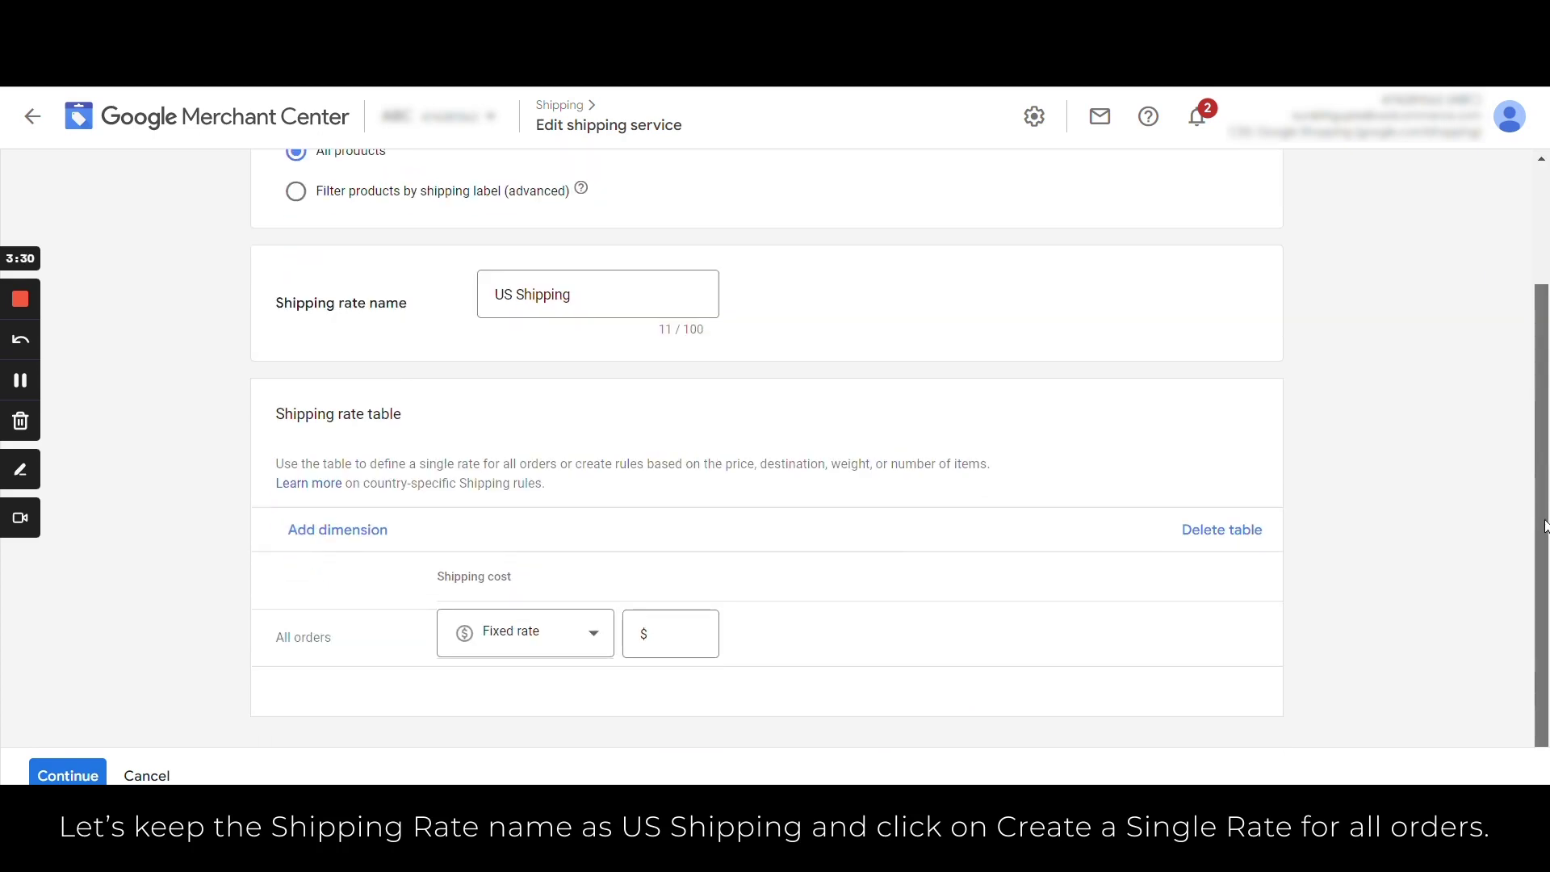
left_click(343, 539)
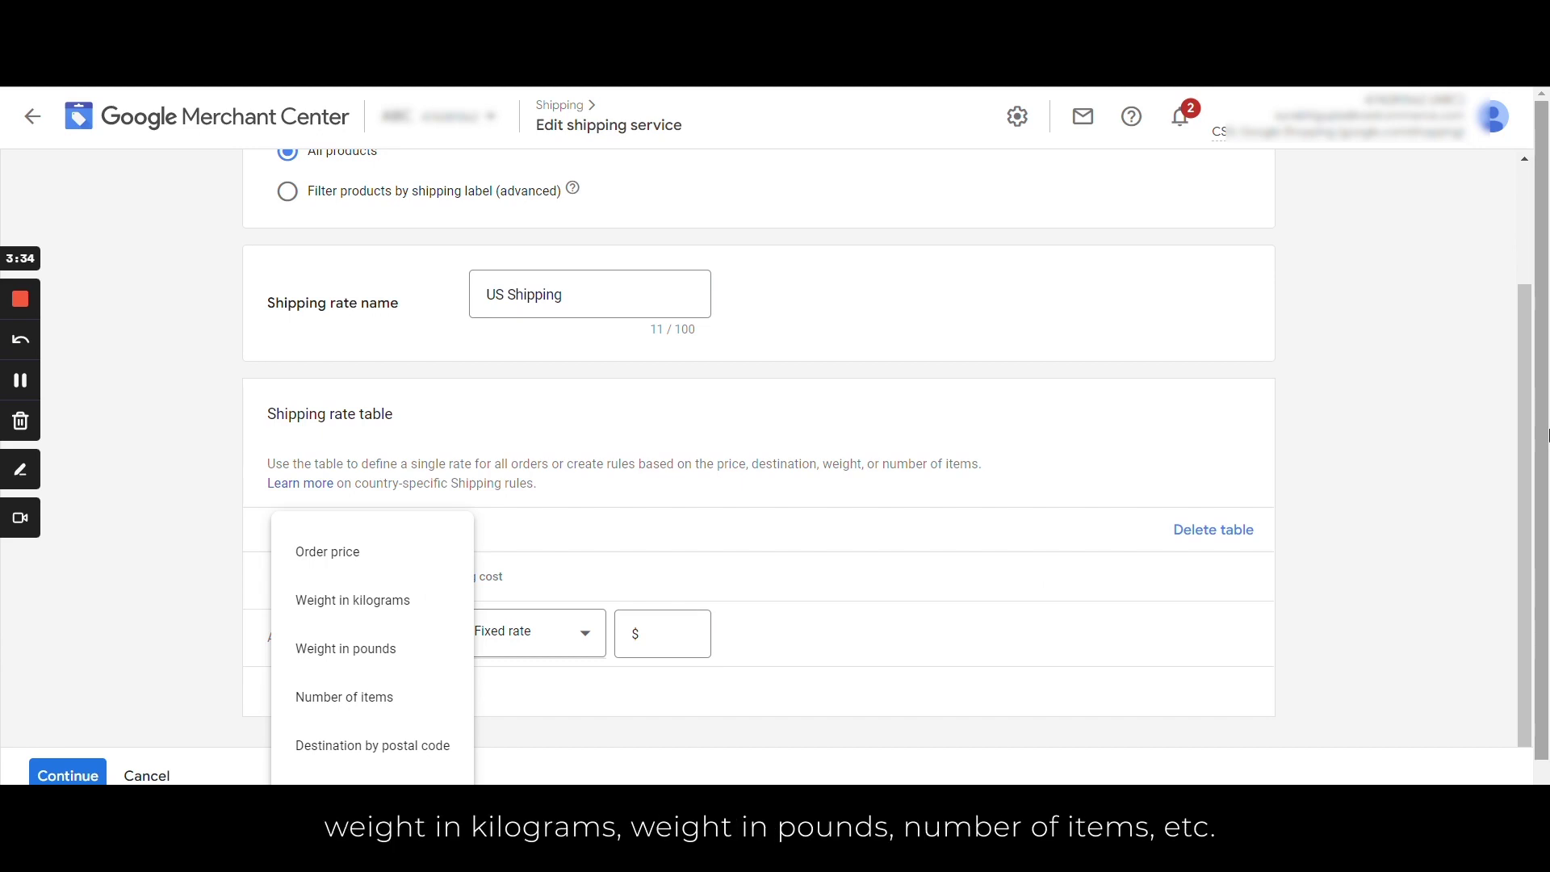
Step: Add an Order price dimension with a first row up to $5 at a $5 fixed rate
left_click(325, 527)
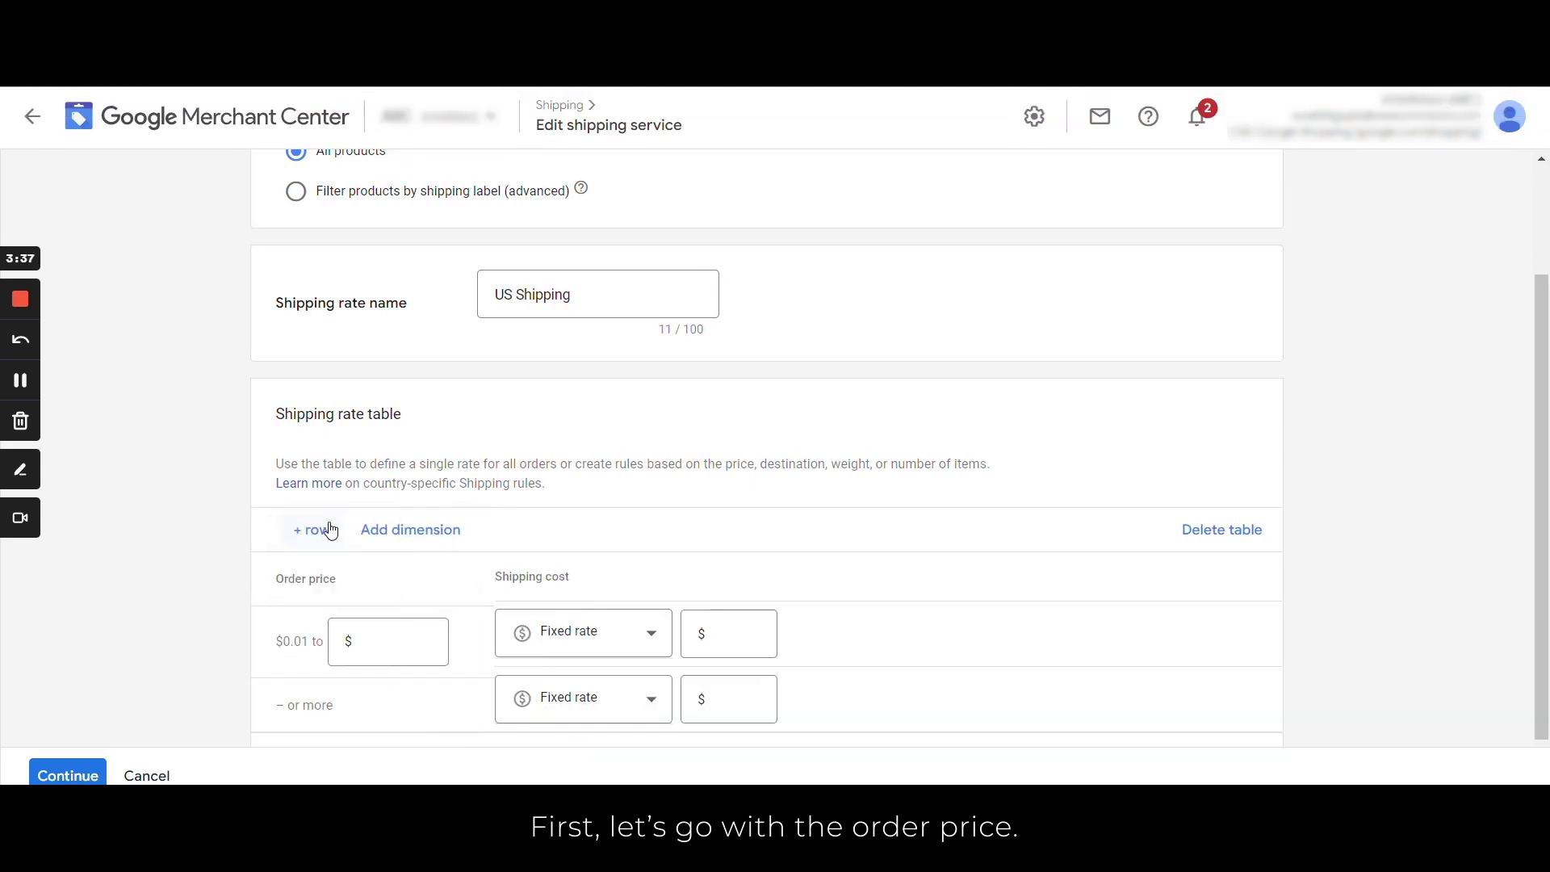
left_click(355, 645)
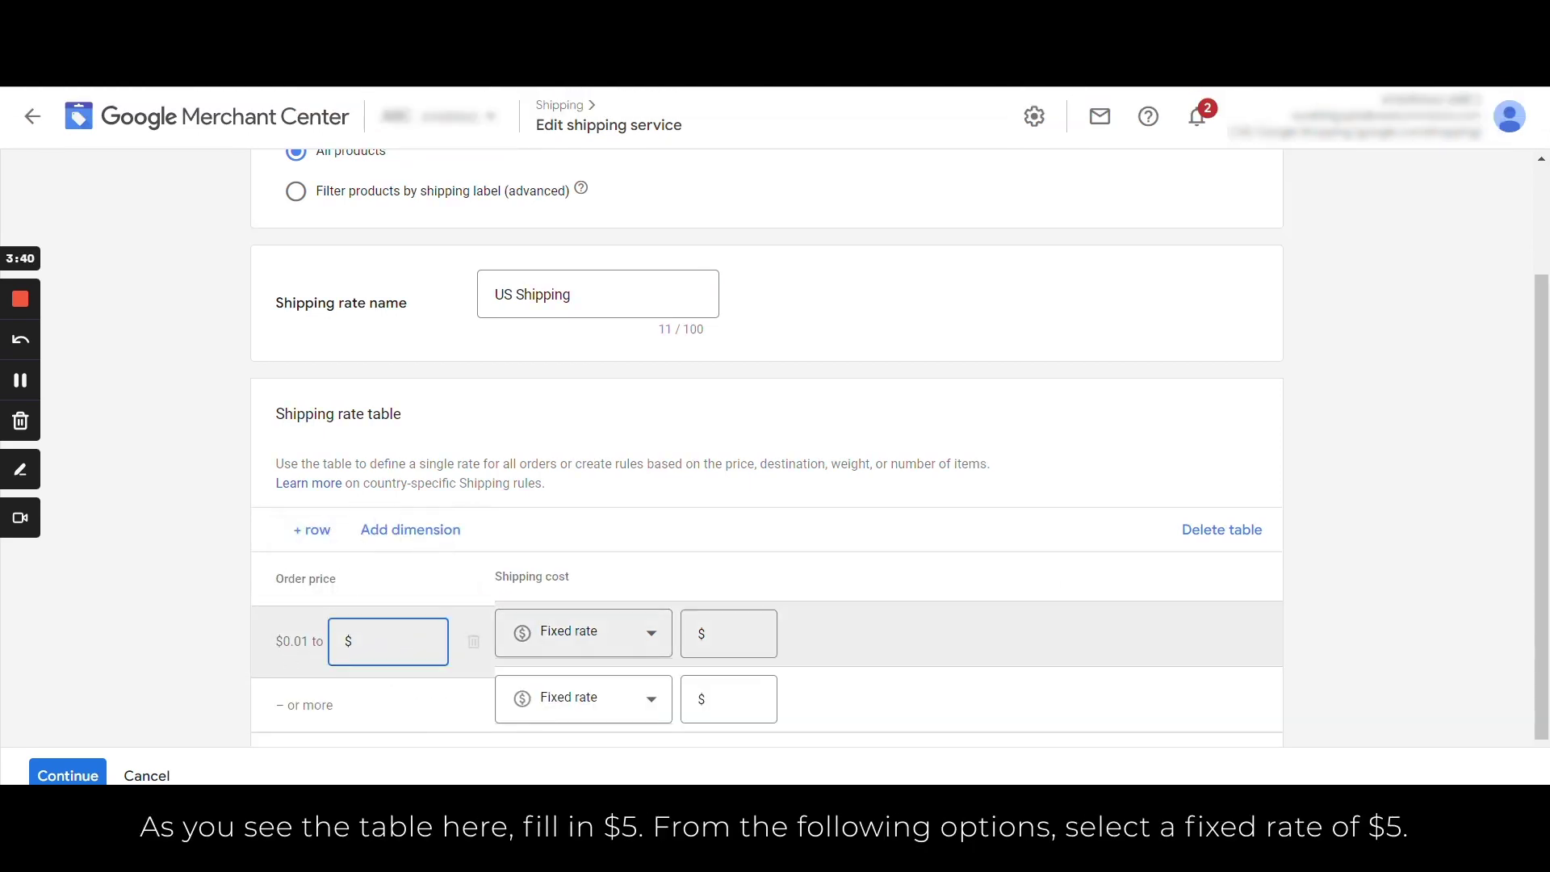
type("5")
left_click(557, 638)
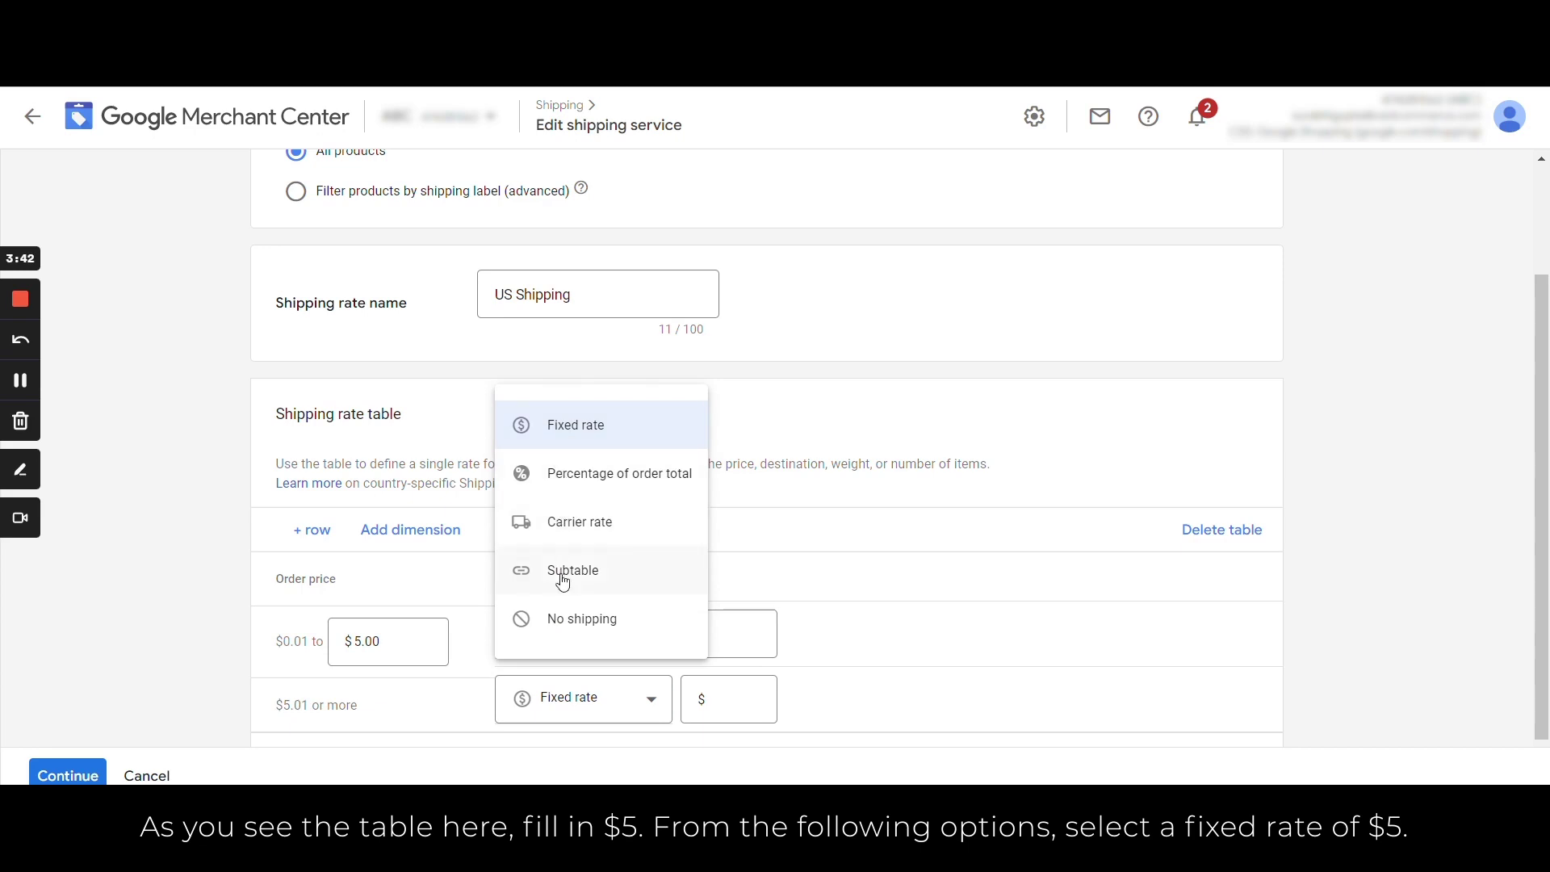
left_click(590, 425)
left_click(729, 633)
type("5")
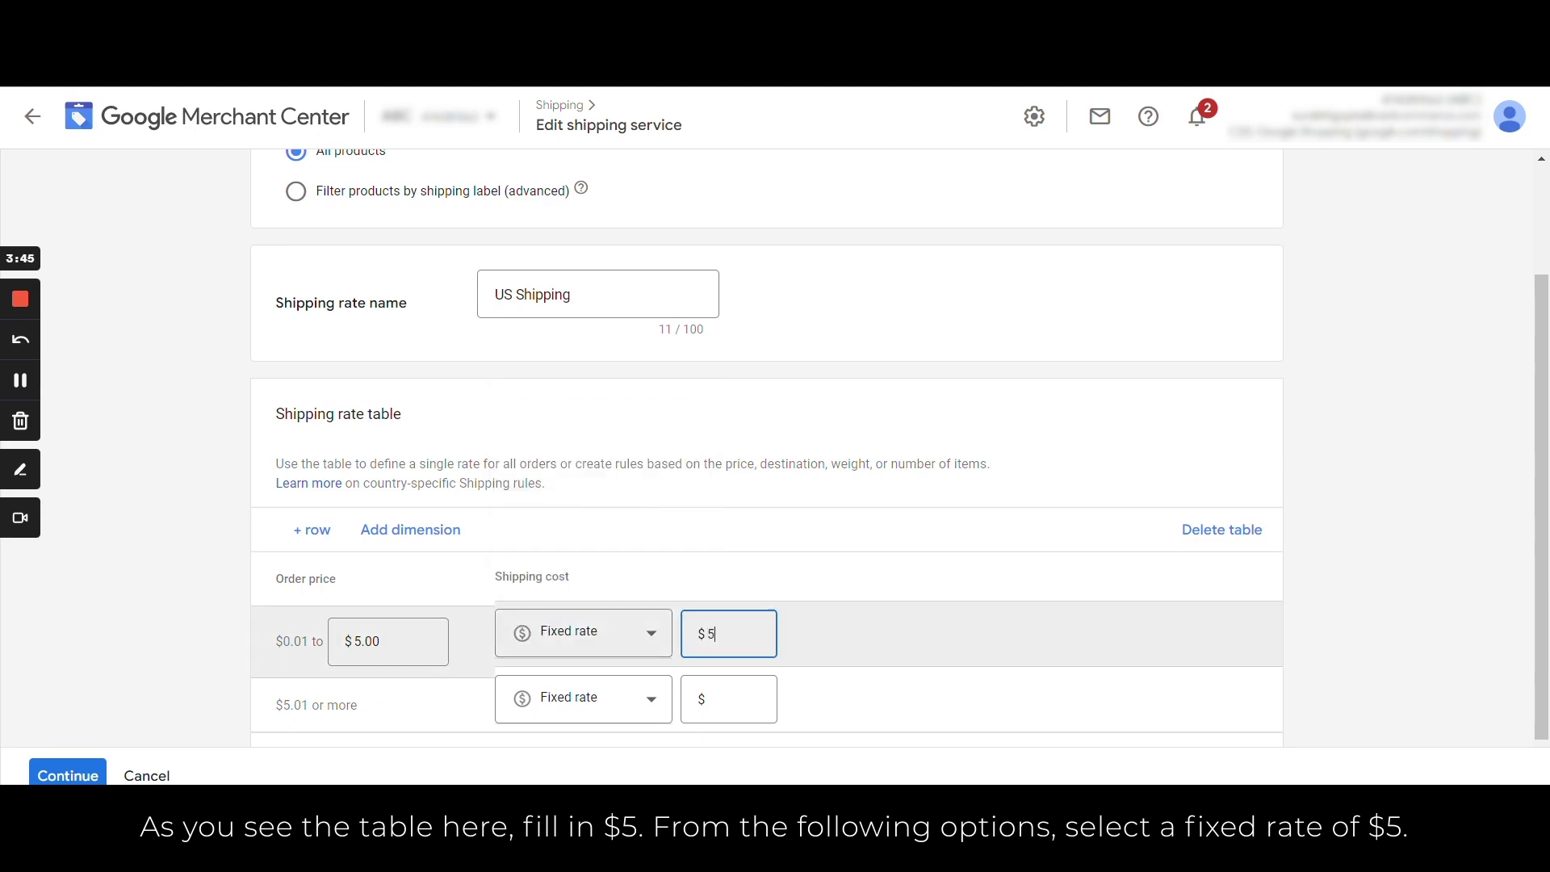
left_click_drag(1541, 507, 1542, 557)
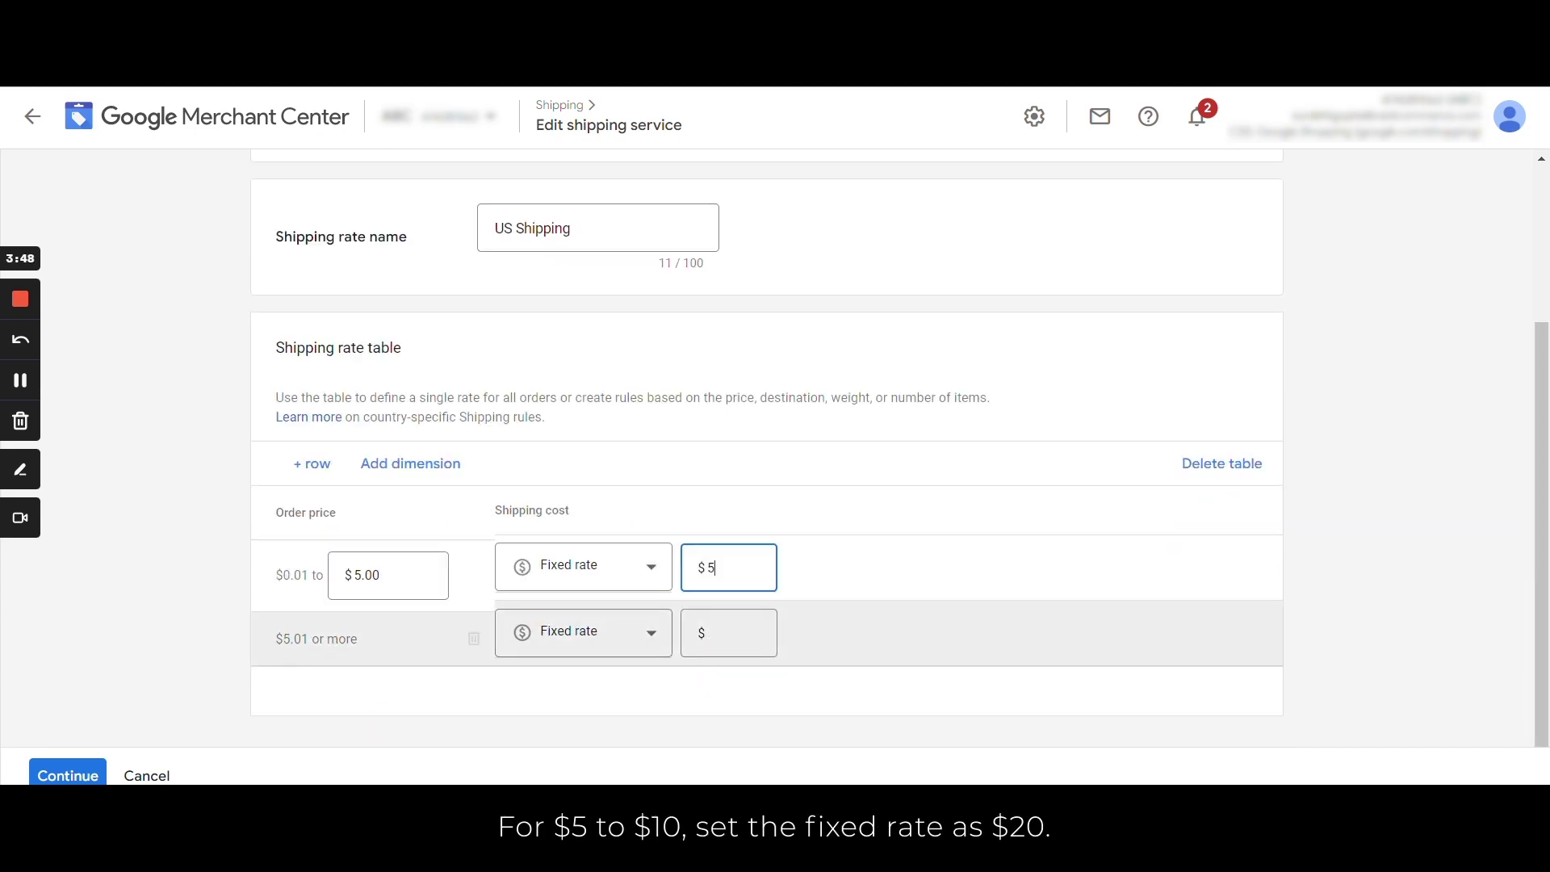
Step: Add a $10 row, set $0.00 for the last row, delete the $5.01–$10.00 row, and continue
left_click(313, 475)
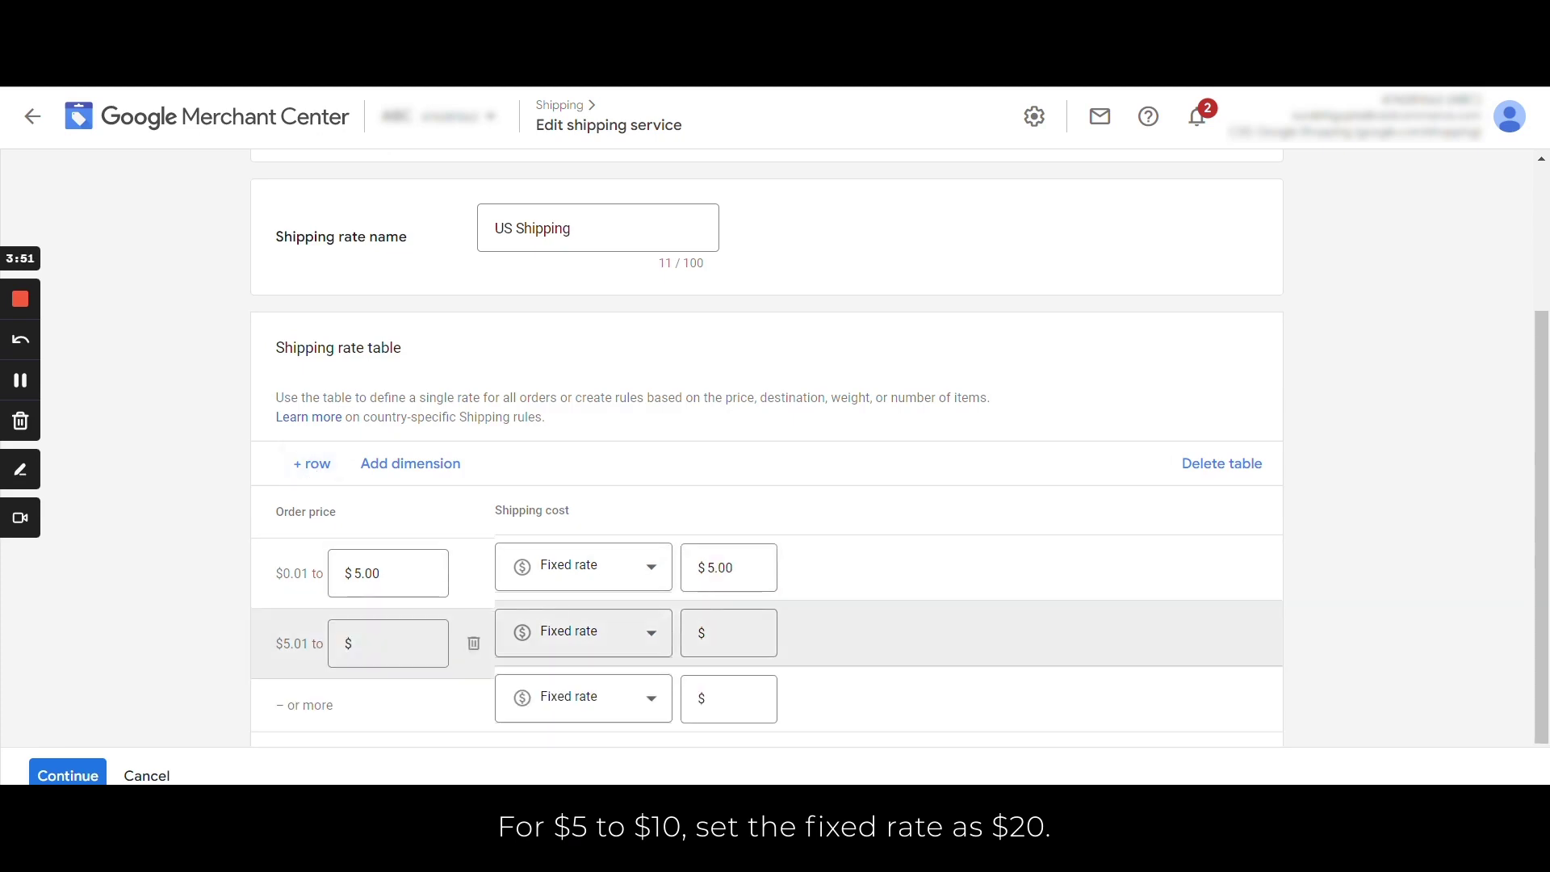
left_click(363, 656)
type("10")
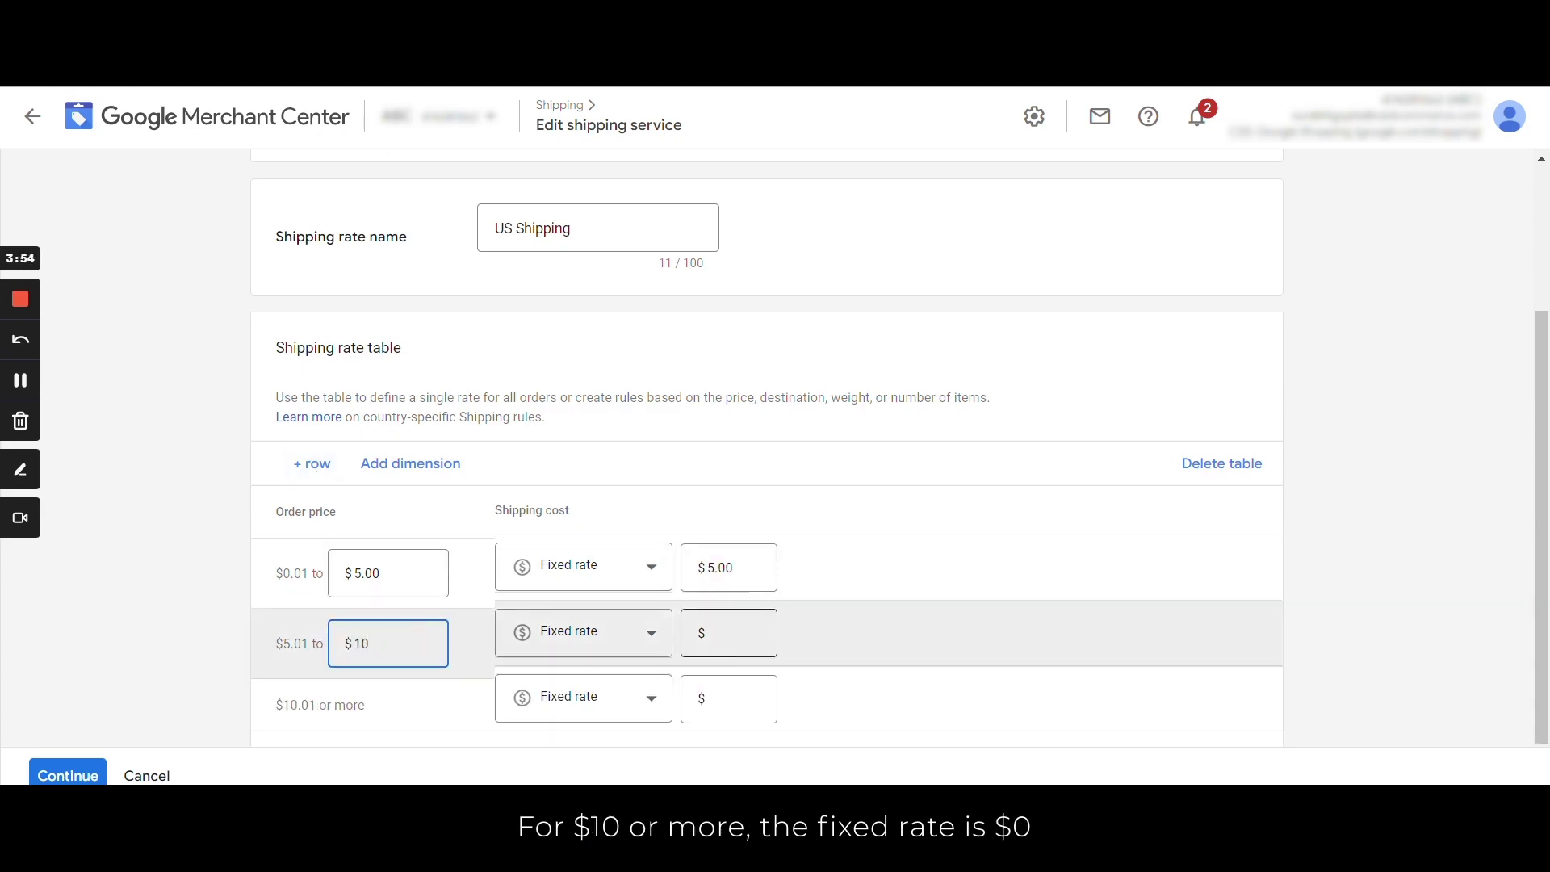
left_click(728, 633)
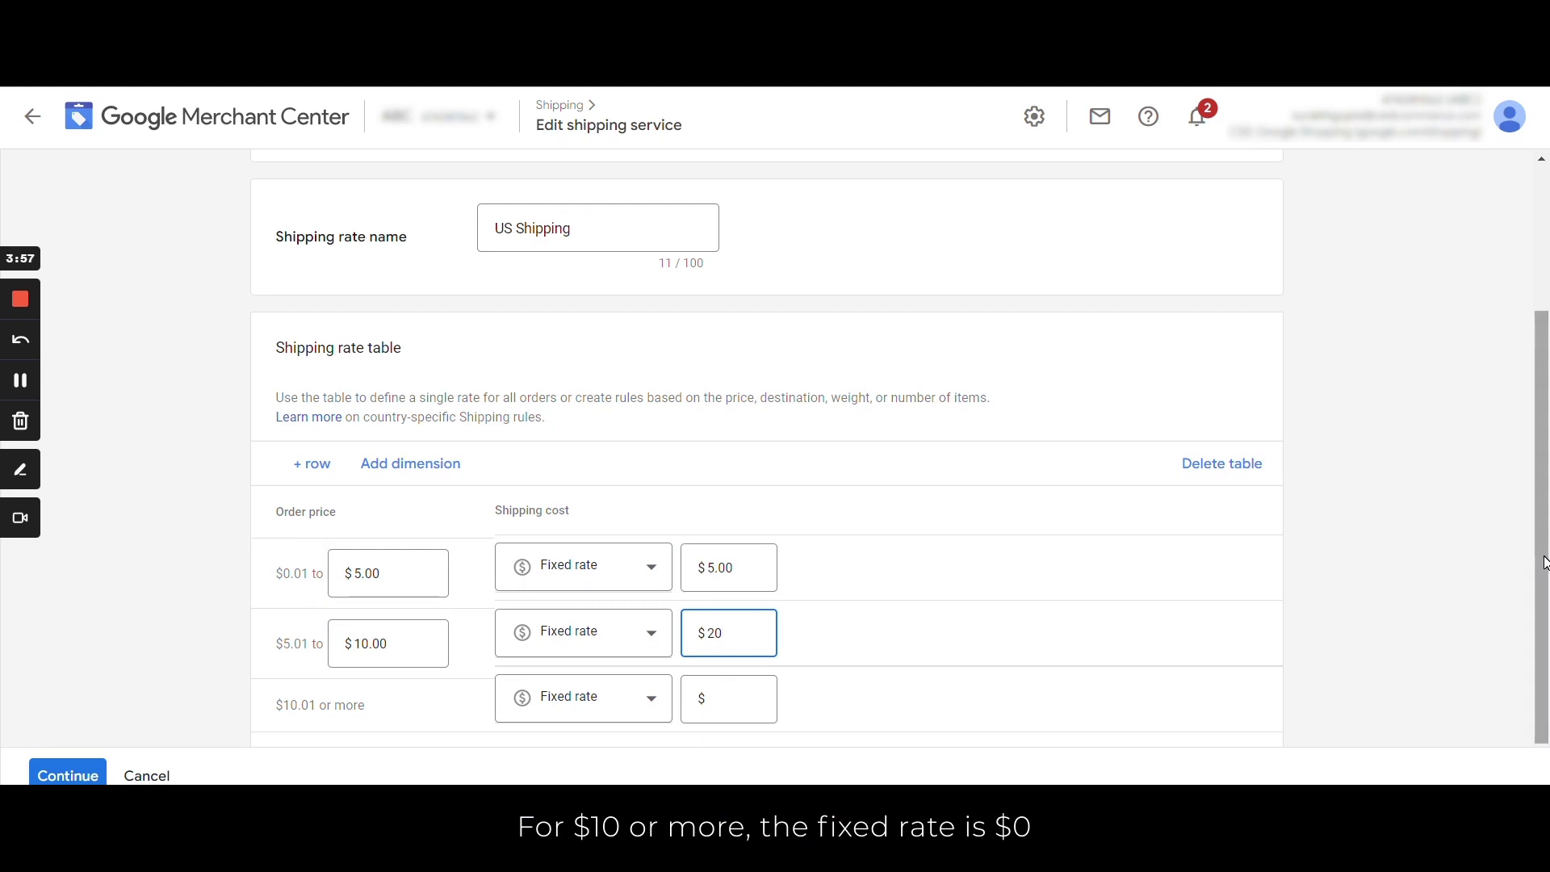
scroll(1544, 562, "down", 1)
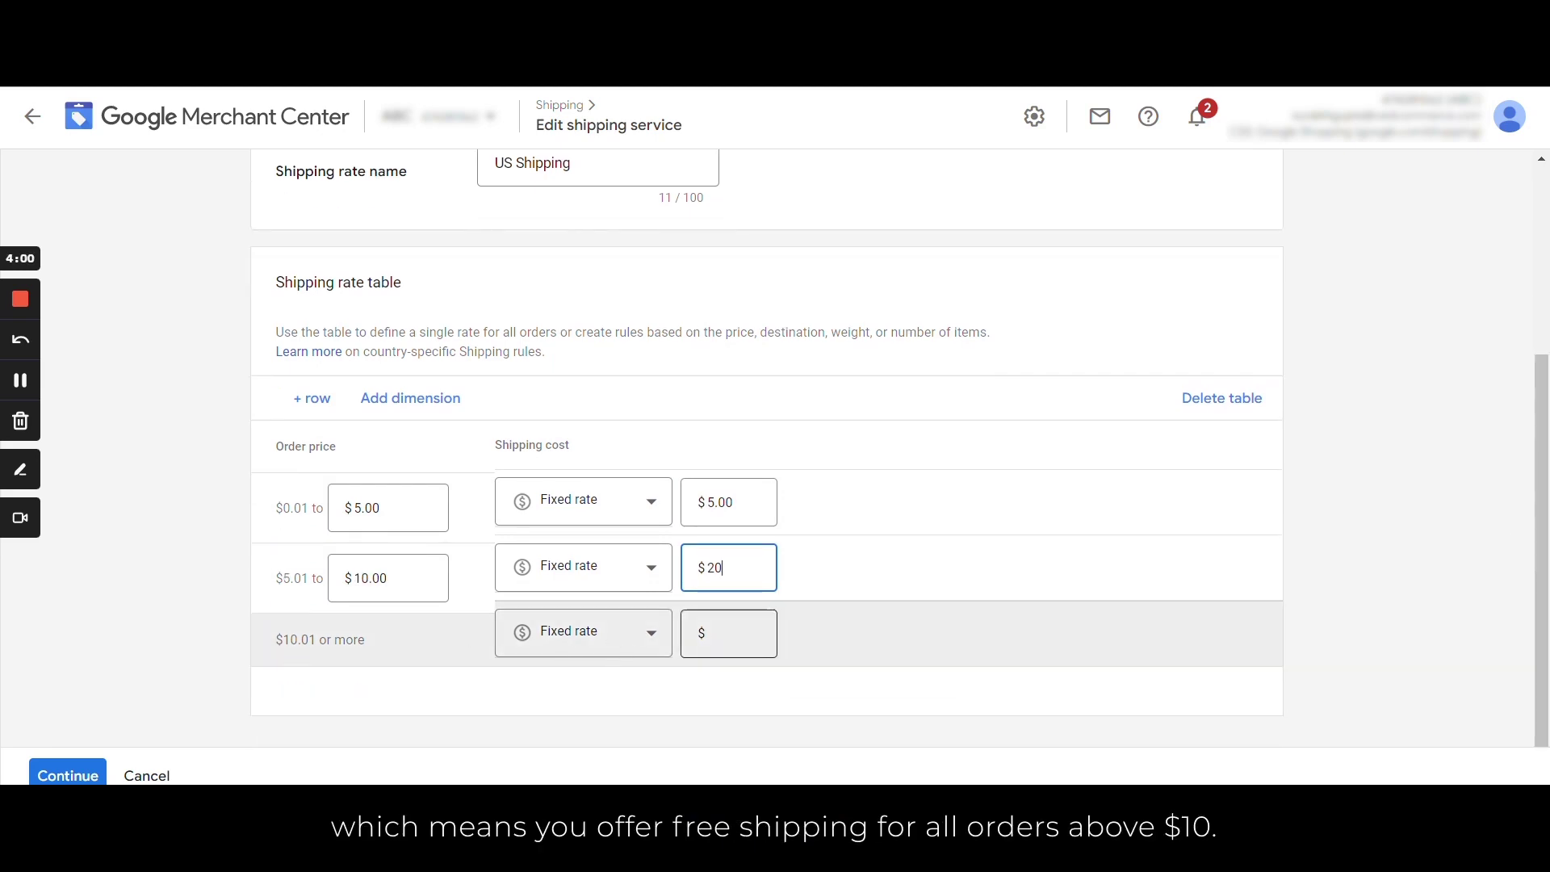
left_click(729, 633)
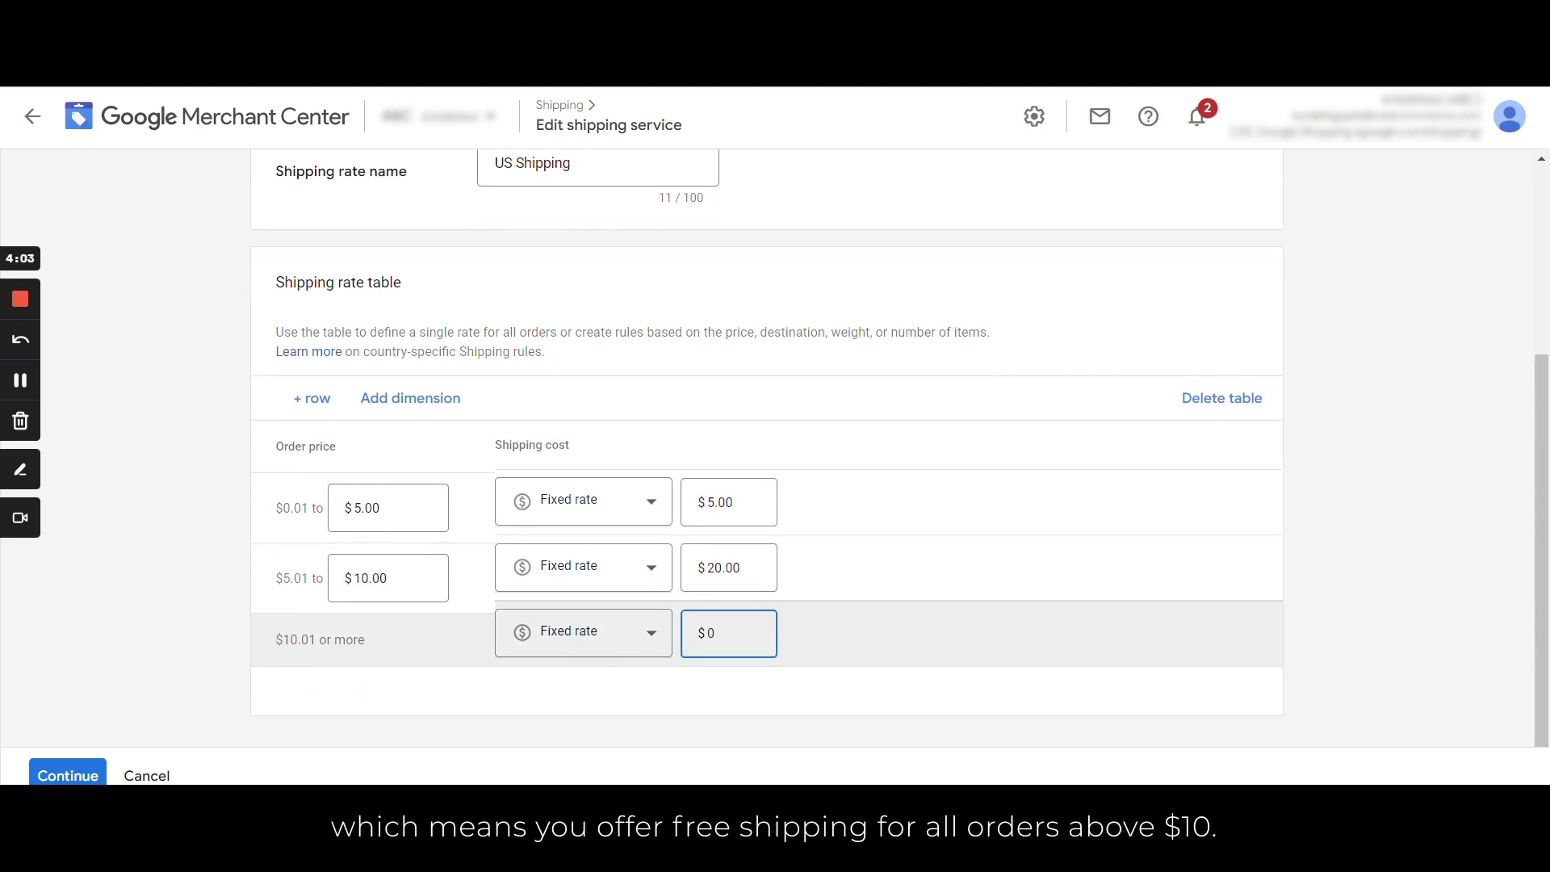
type("0.00")
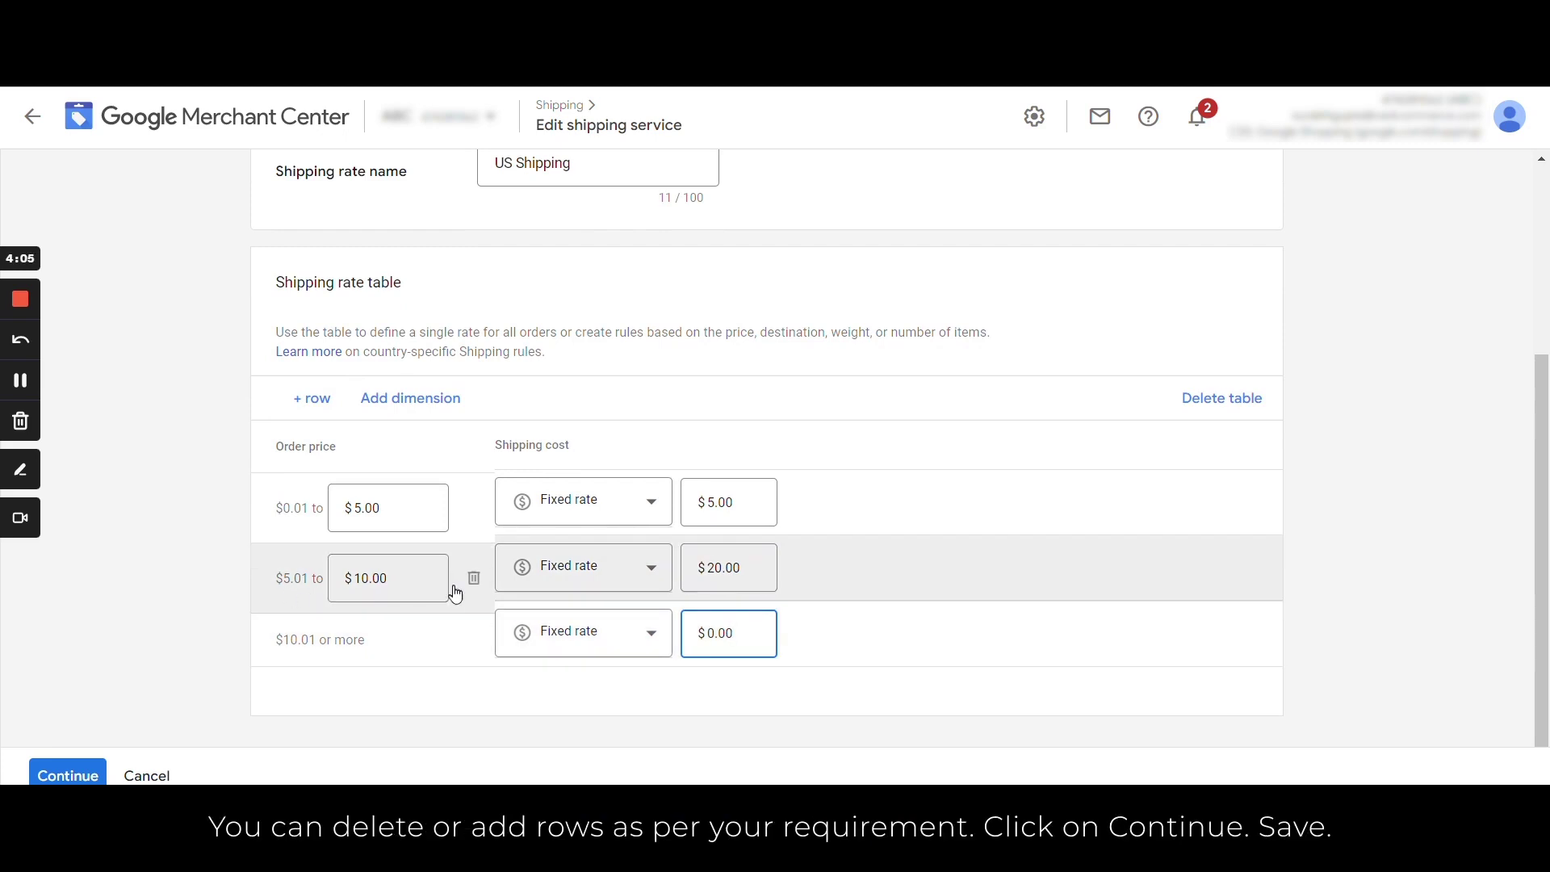
left_click(478, 581)
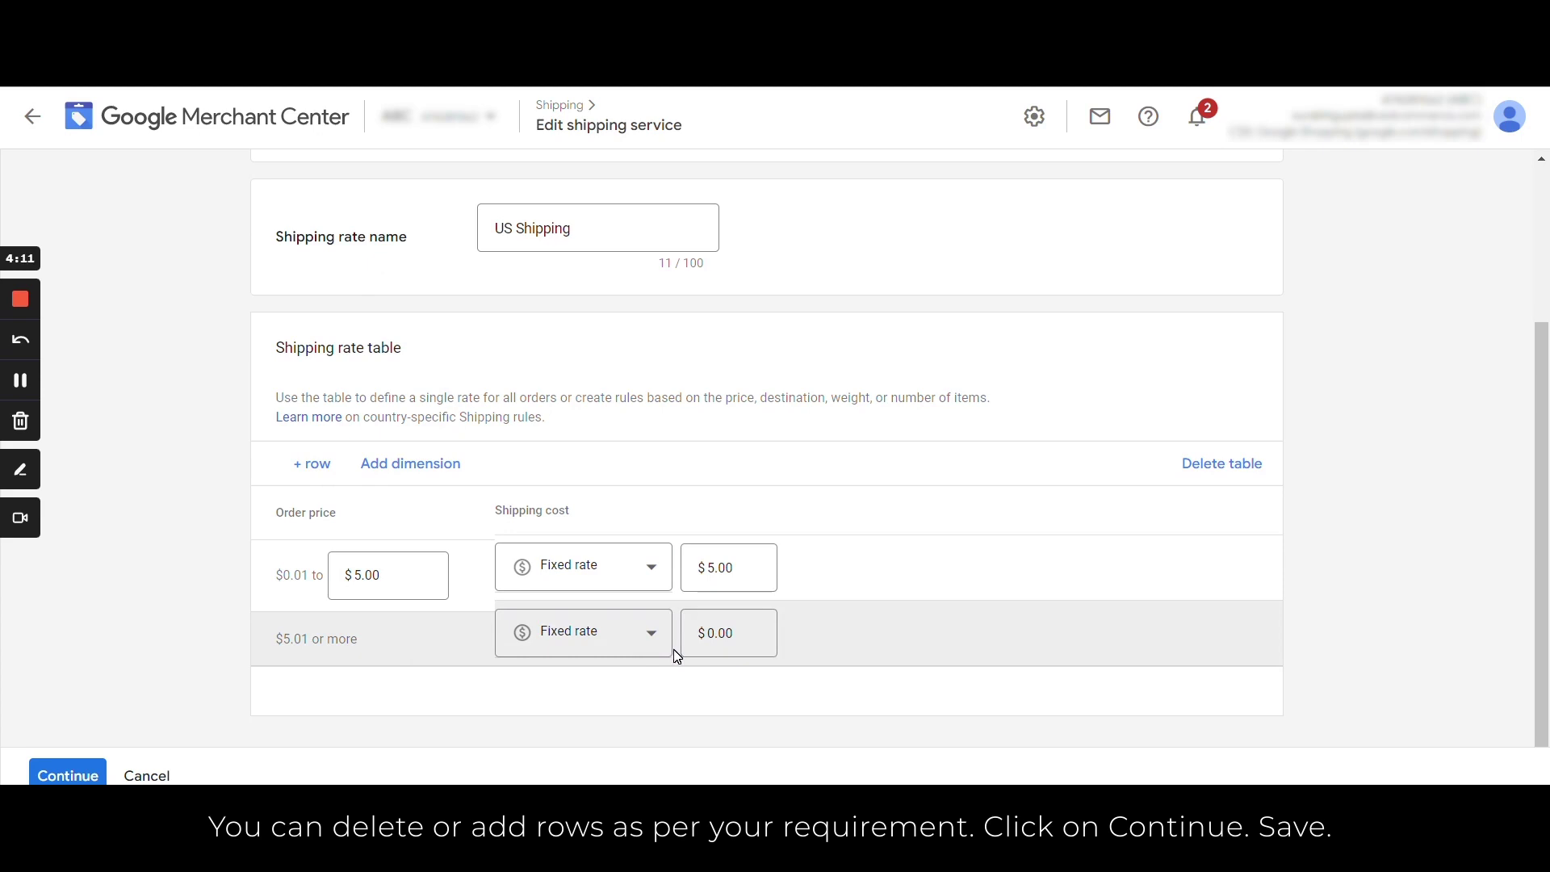
left_click(68, 773)
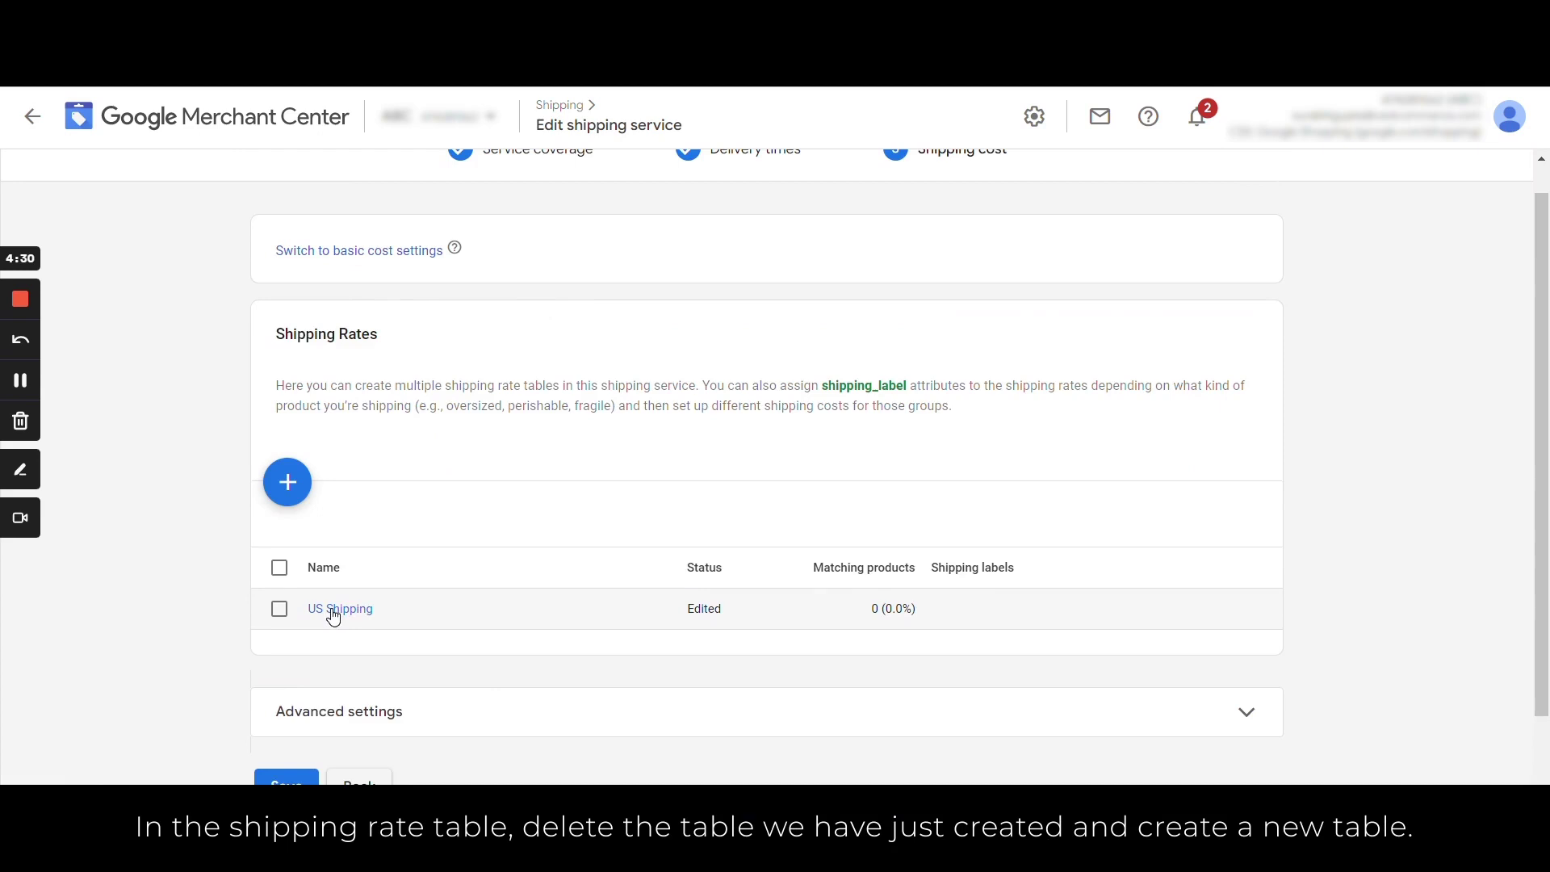
Step: Delete US Shipping's existing rate table and create a new single-rate table
left_click(334, 610)
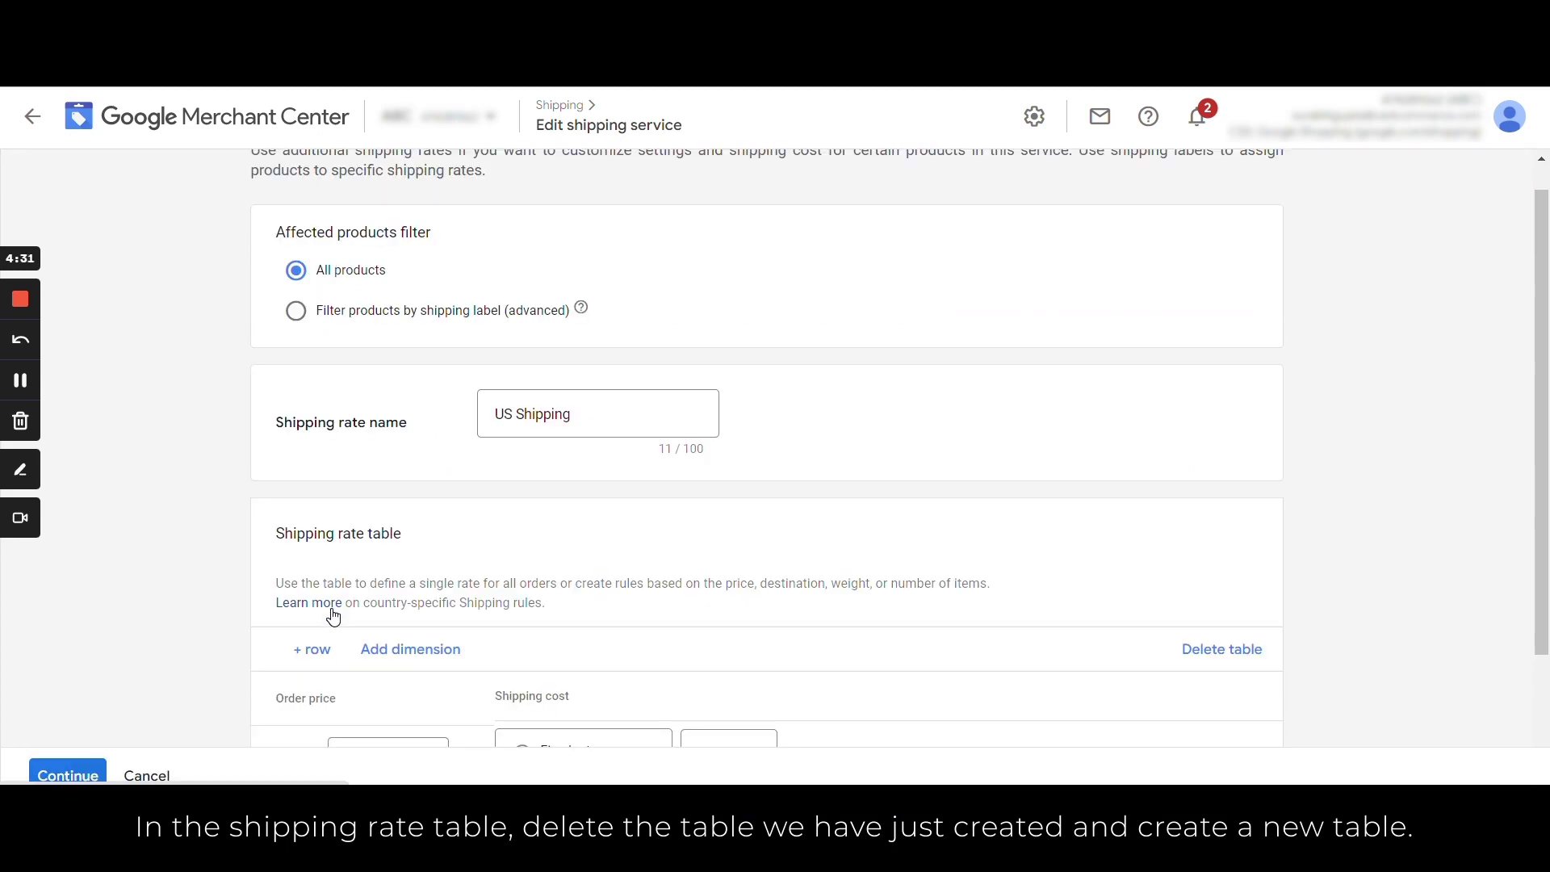
scroll(591, 594, "down", 2)
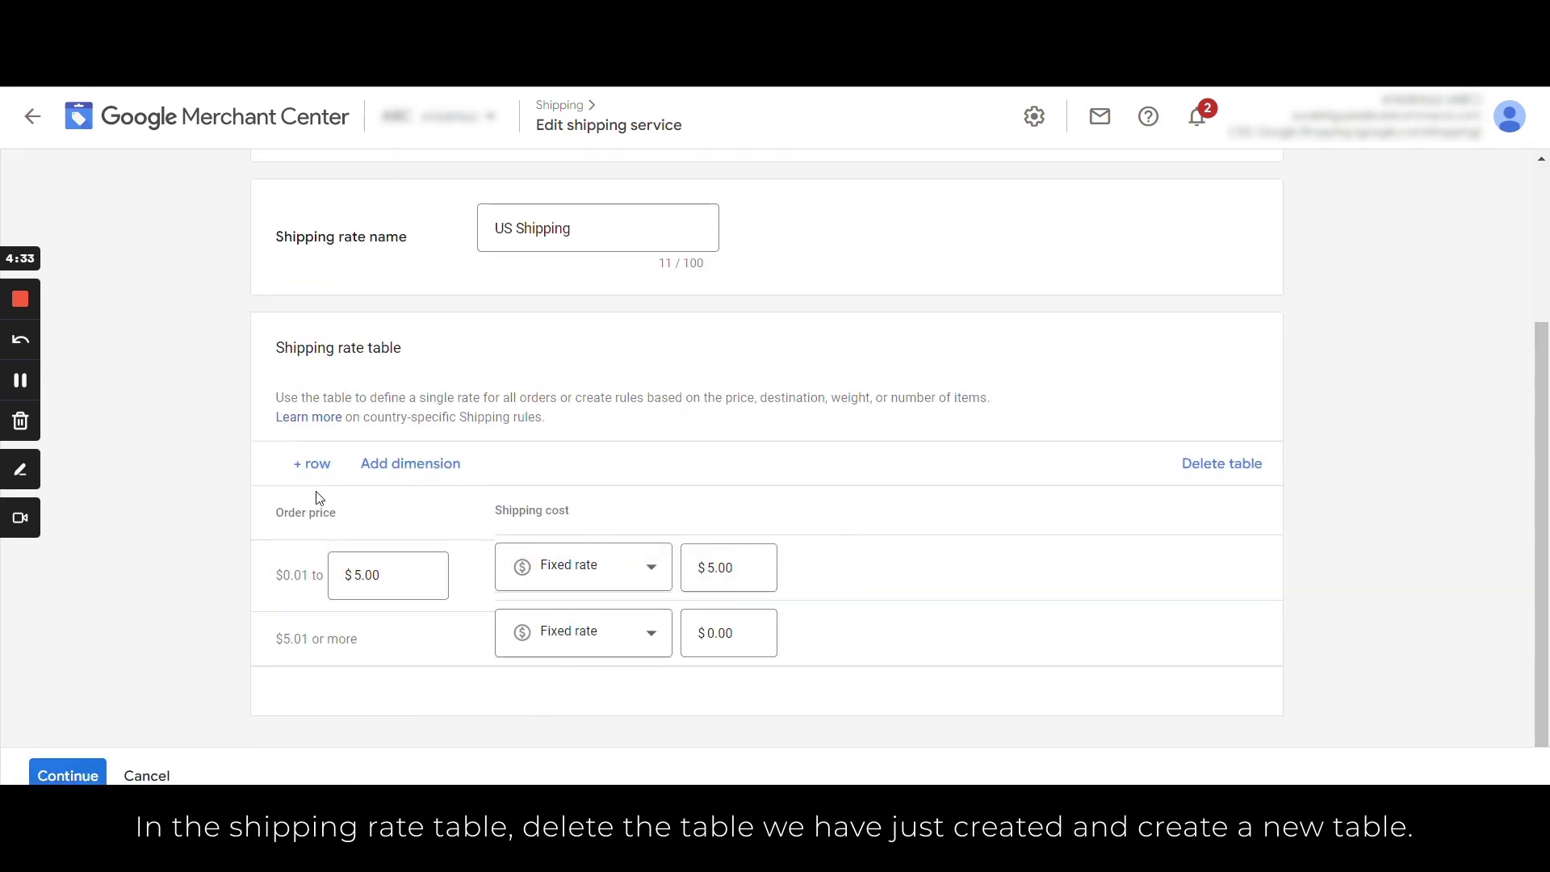
left_click(1204, 462)
left_click(1057, 502)
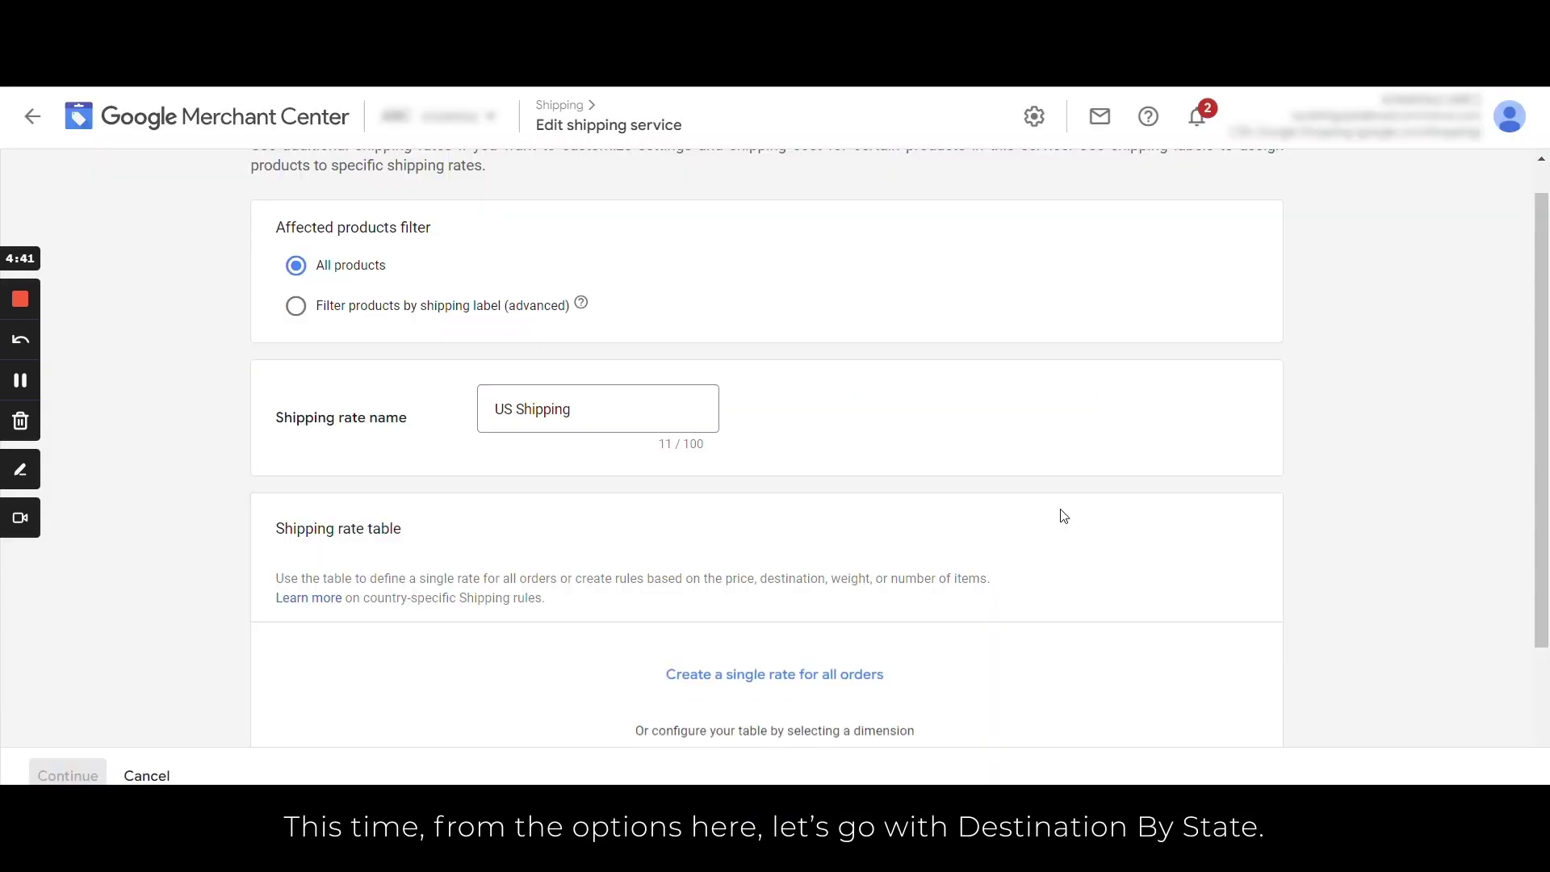
scroll(735, 536, "down", 2)
left_click(735, 536)
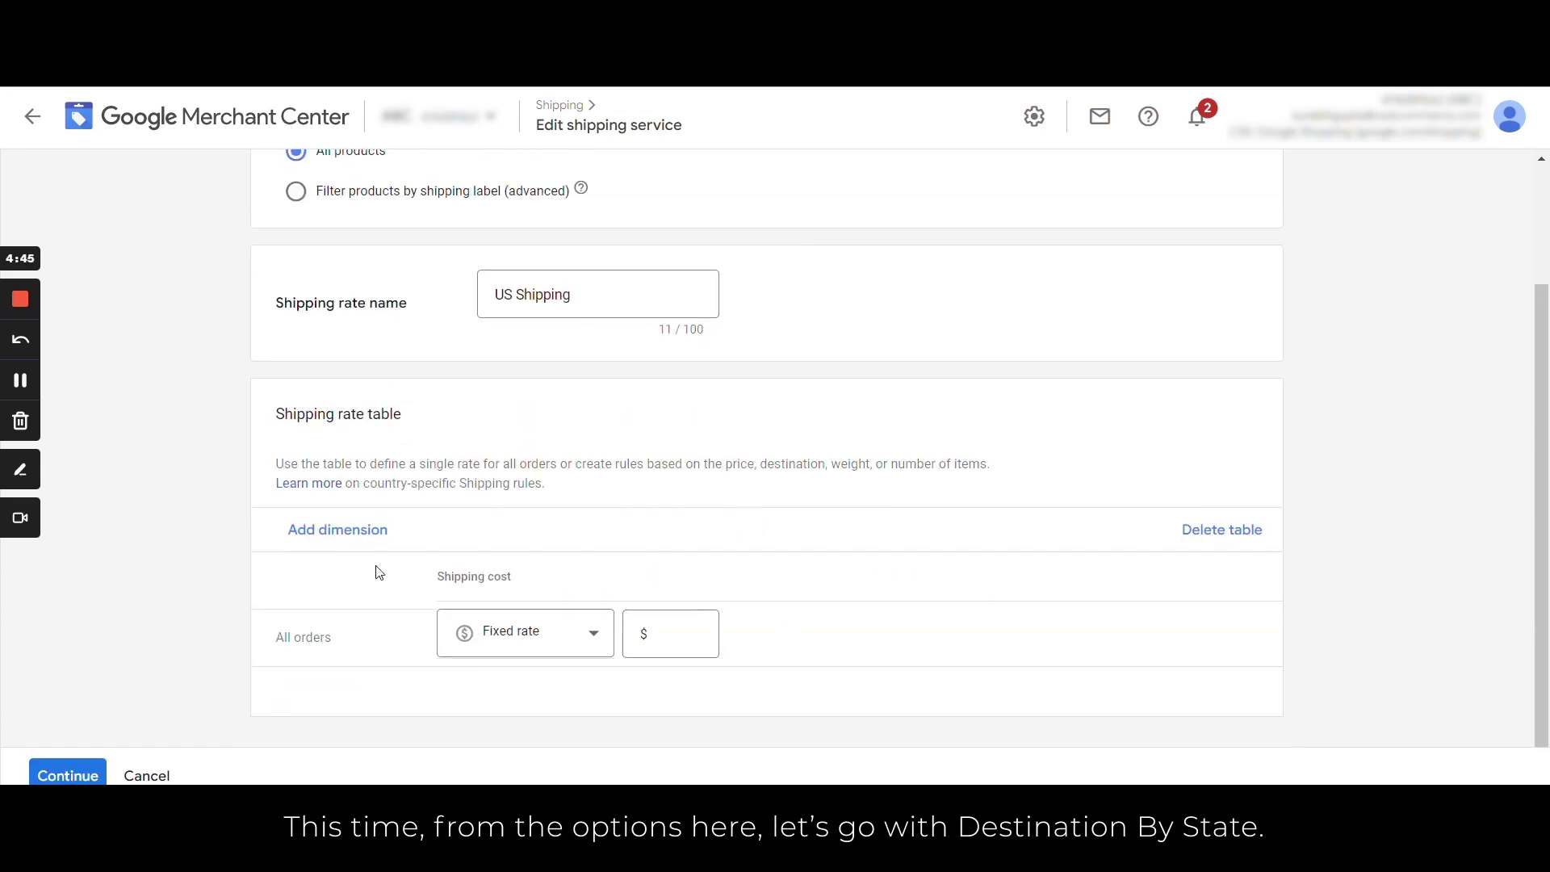
Step: Split the table by destination state, charge Alabama a $5 fixed rate, and save
left_click(307, 534)
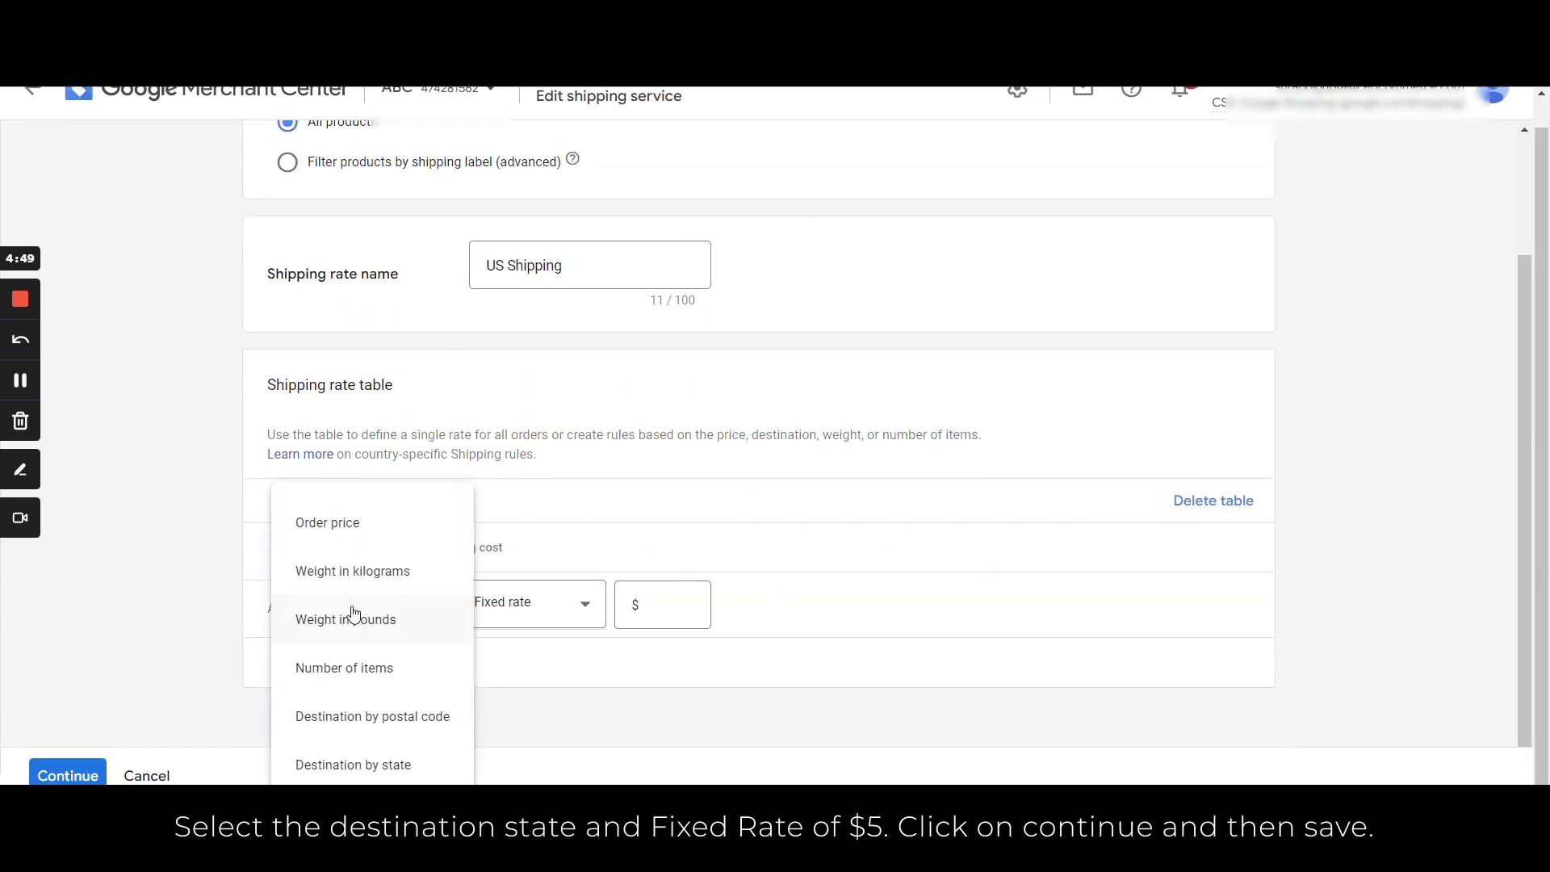
left_click(355, 764)
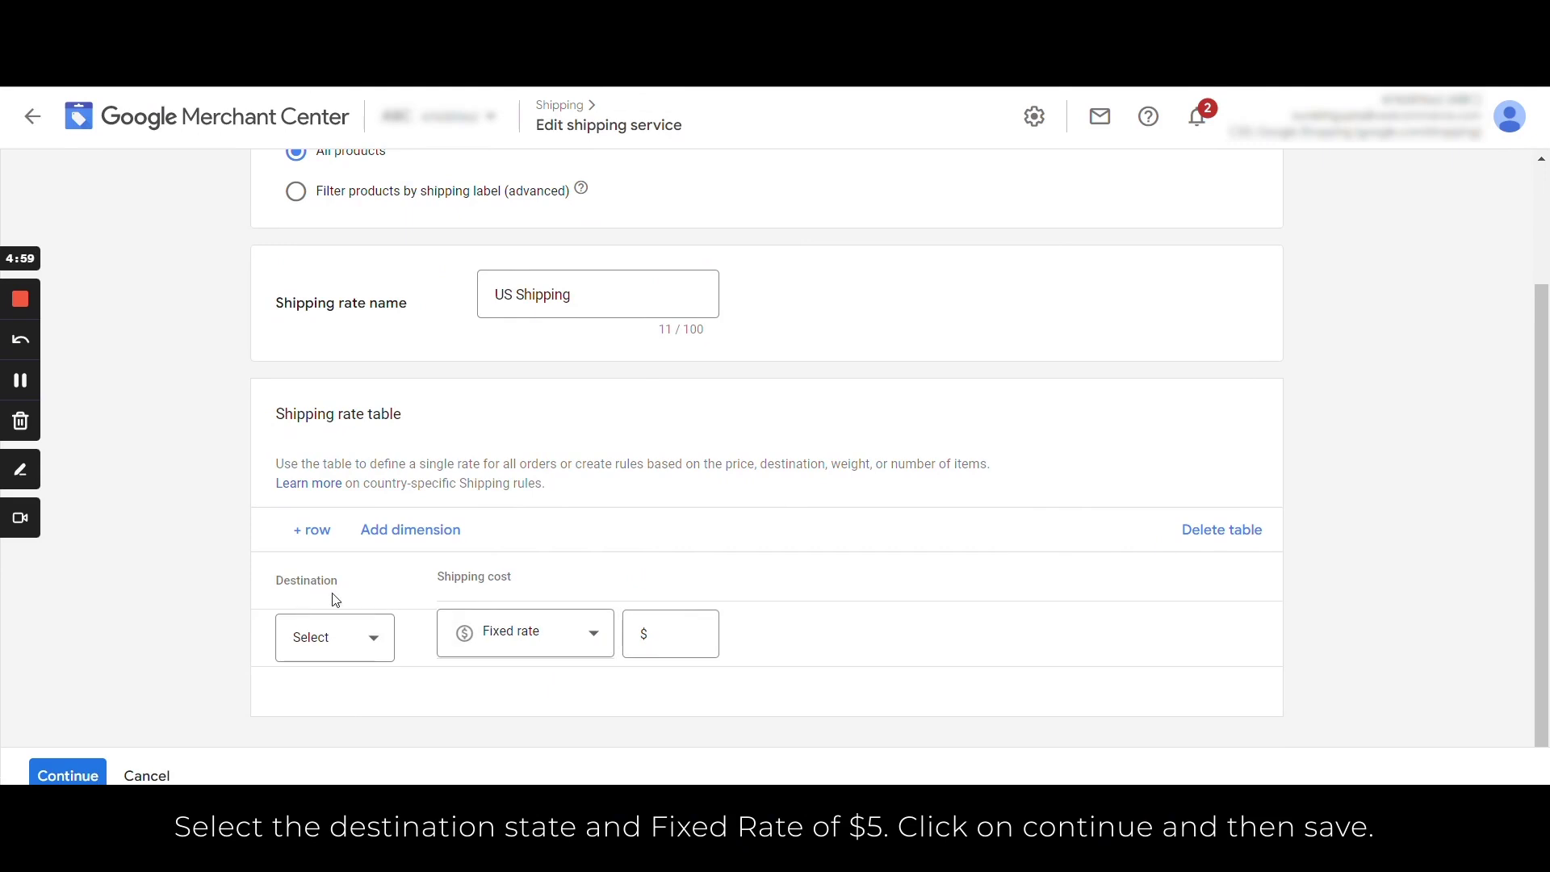
left_click(335, 638)
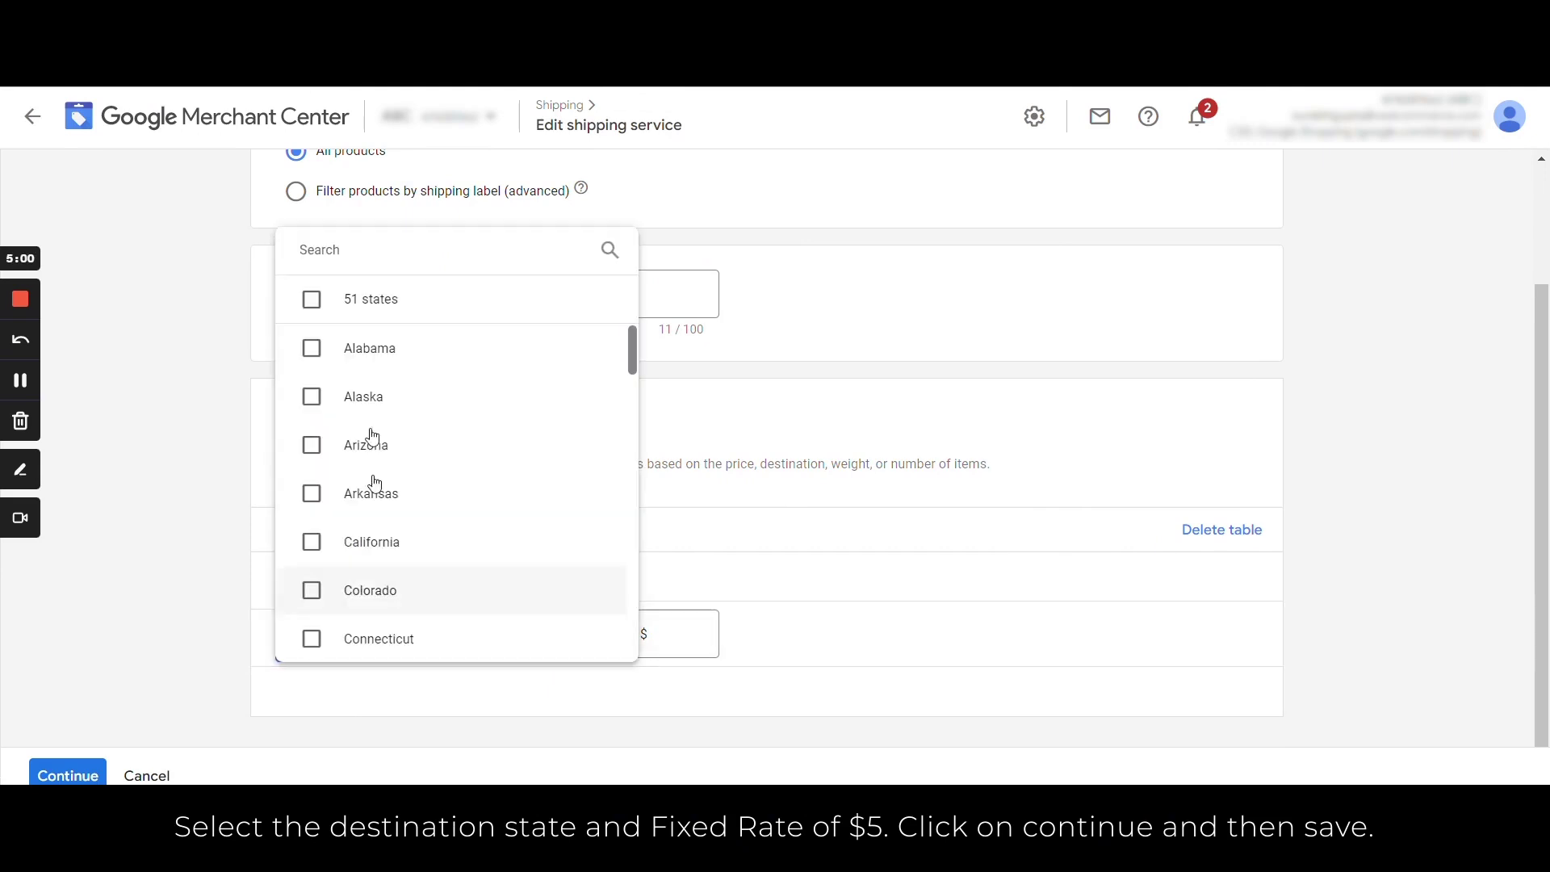
left_click(339, 346)
left_click(685, 536)
left_click(570, 651)
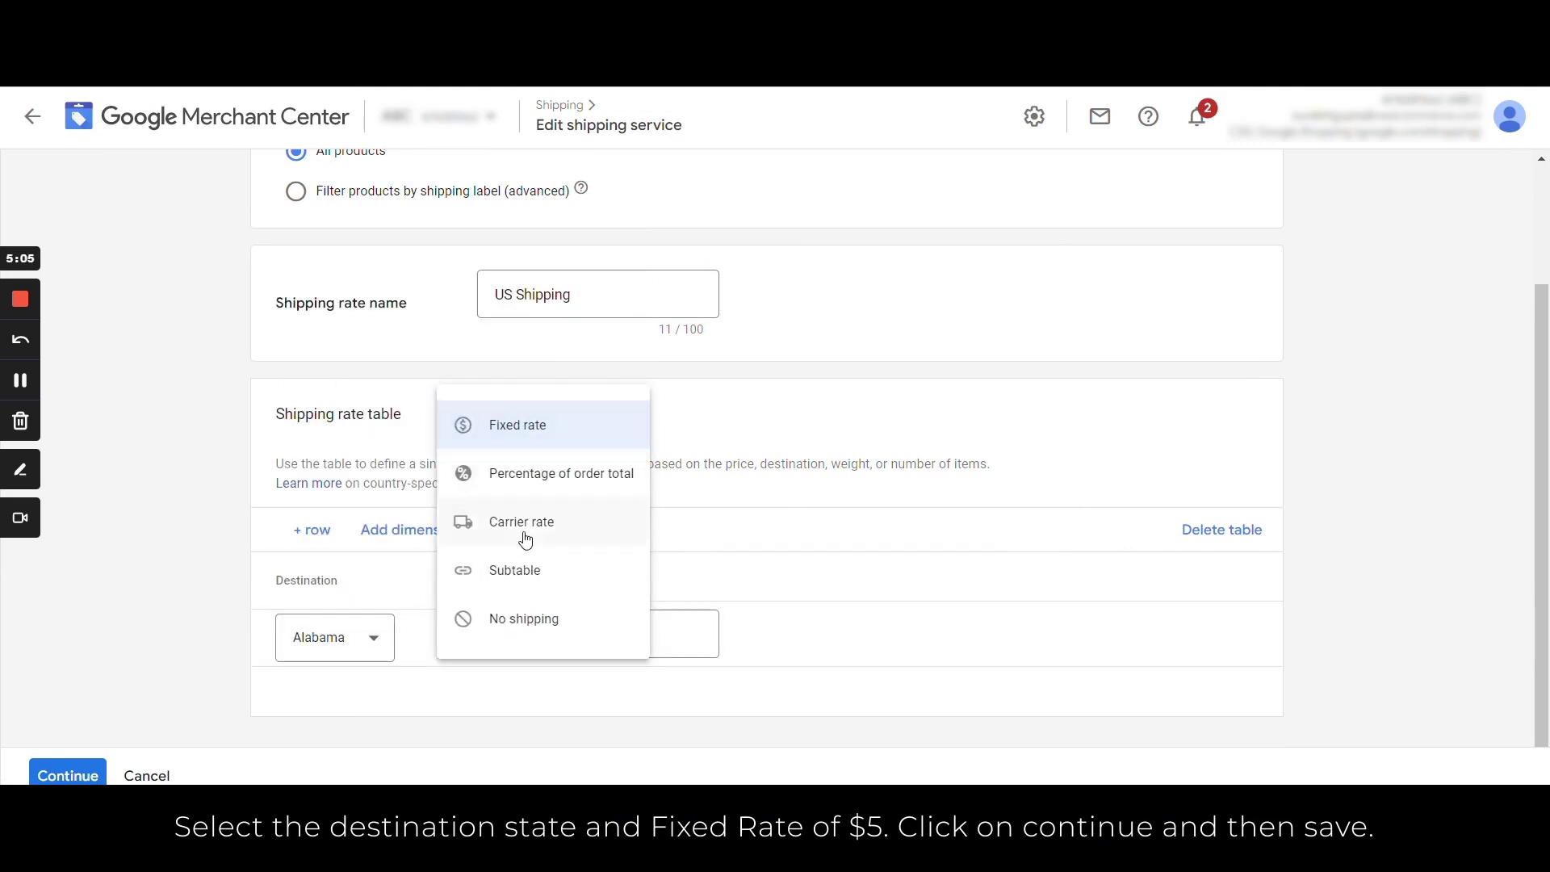
left_click(508, 426)
left_click(671, 634)
type("5")
left_click(68, 773)
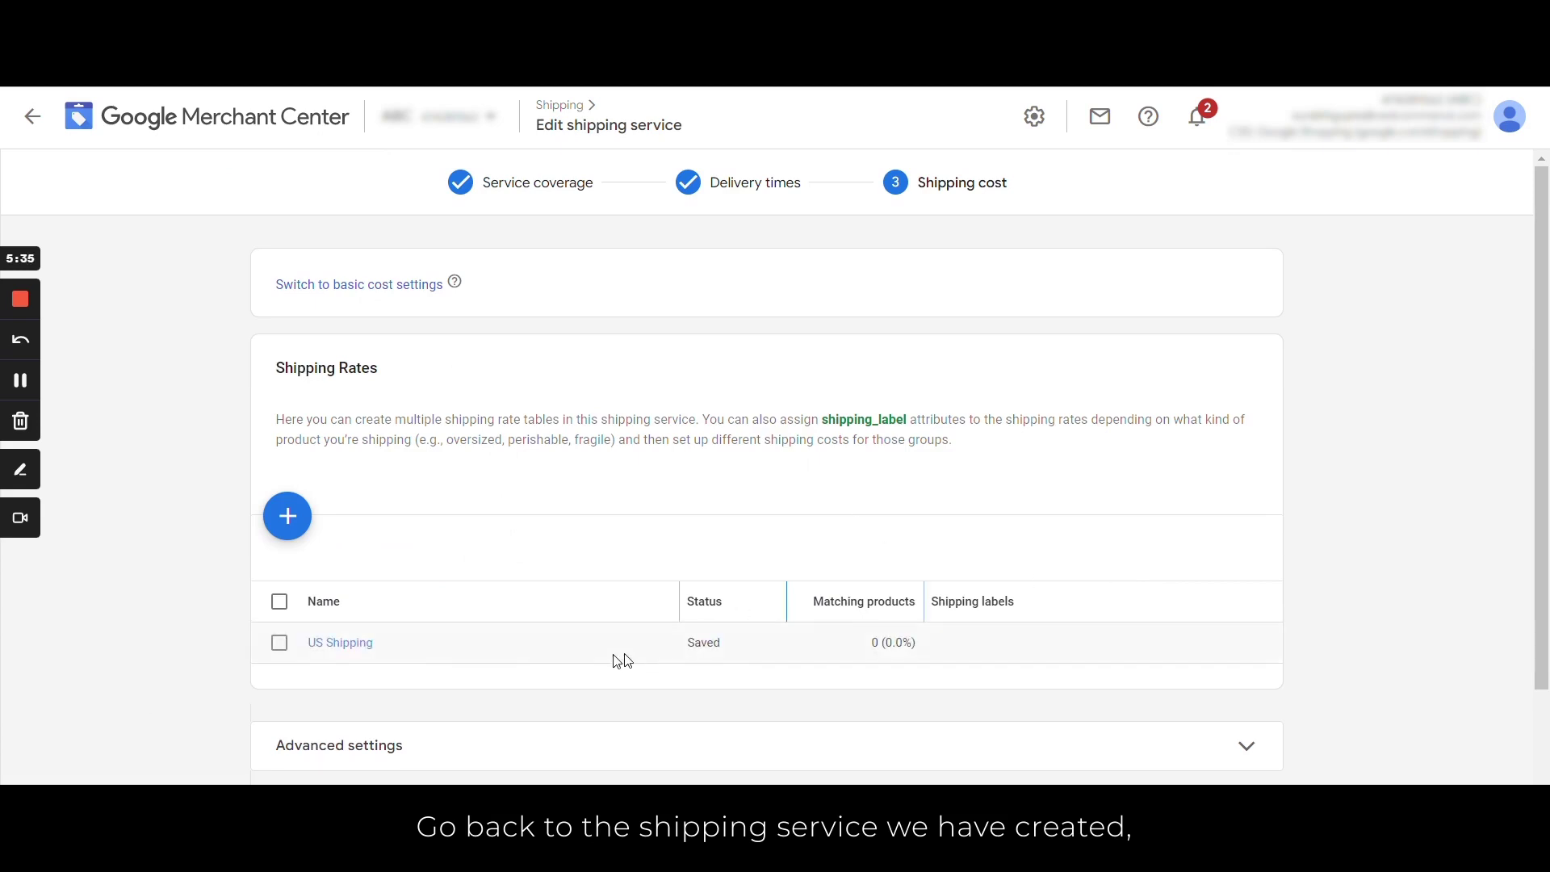
Step: Set the US Shipping rate's affected products to 'Filter products by shipping label (advanced)'
left_click(350, 645)
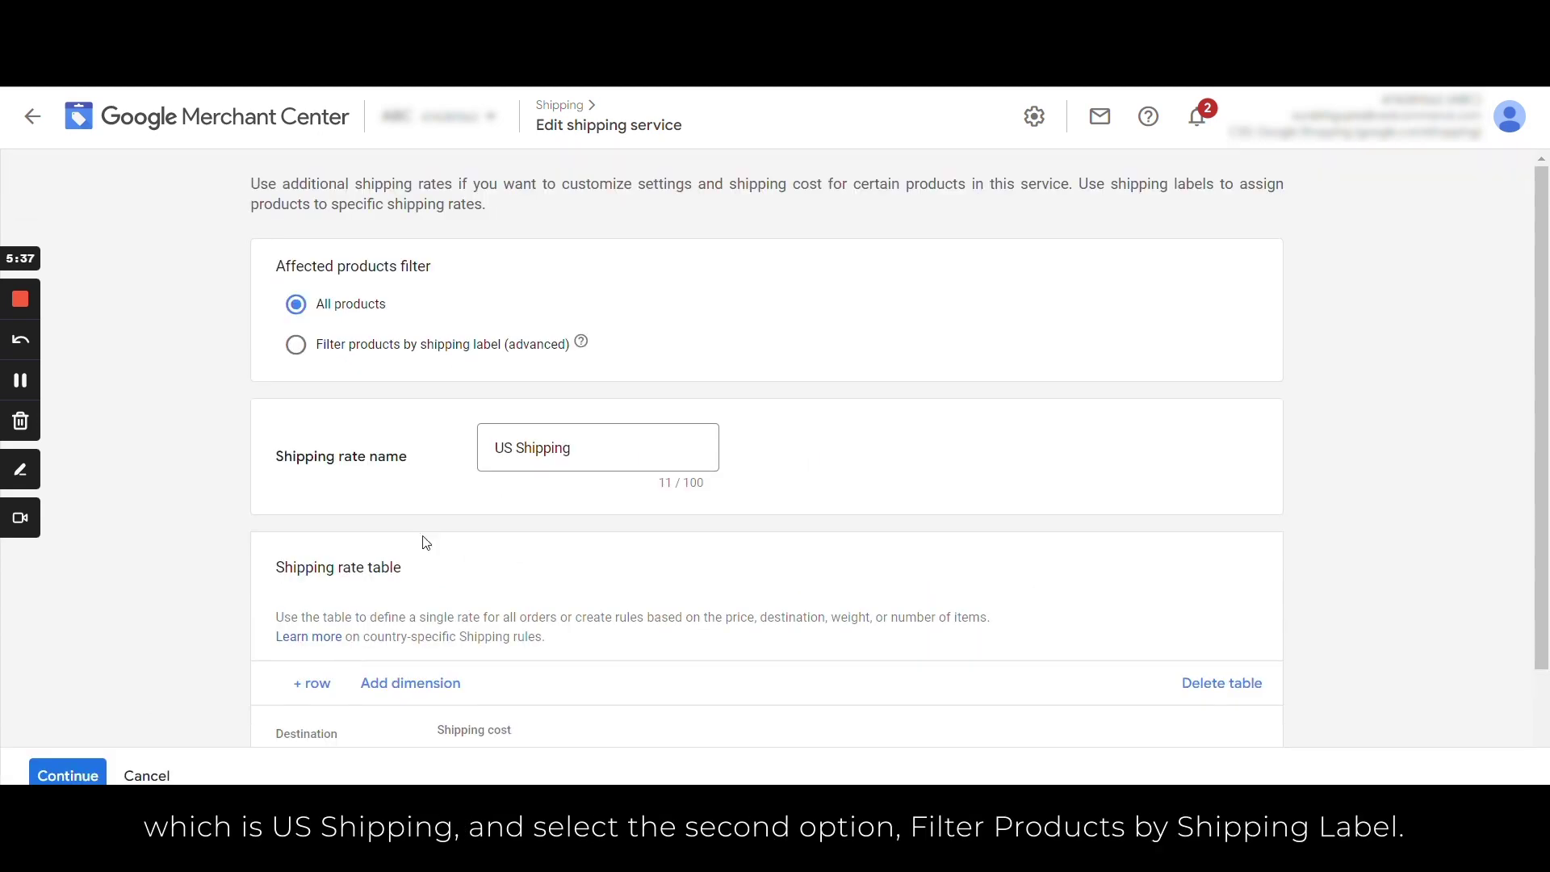
left_click(513, 351)
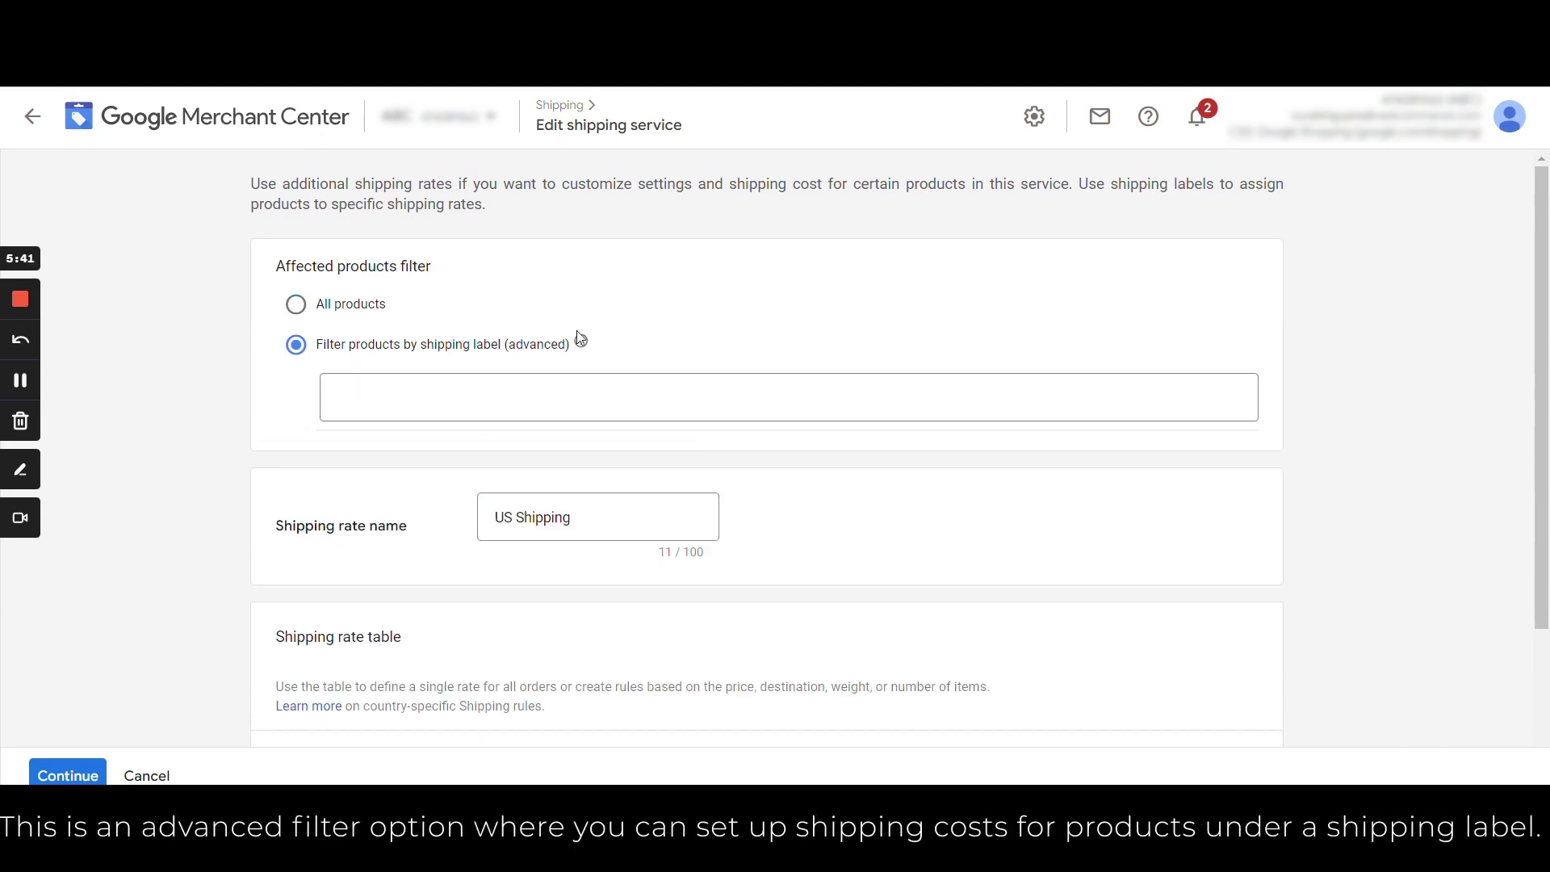
mouse_move(581, 339)
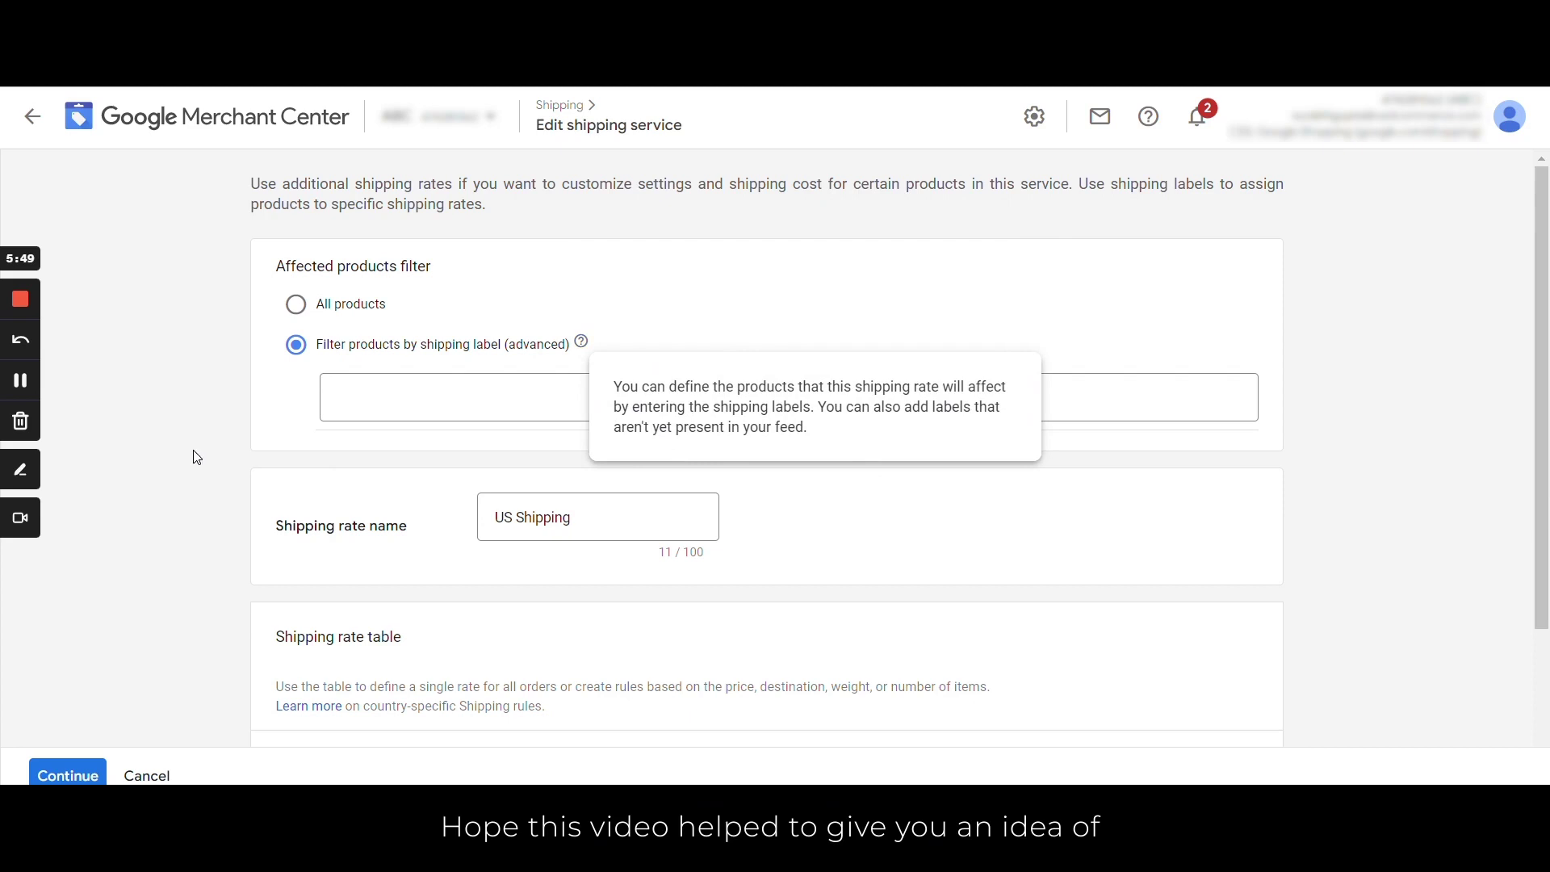
left_click(338, 396)
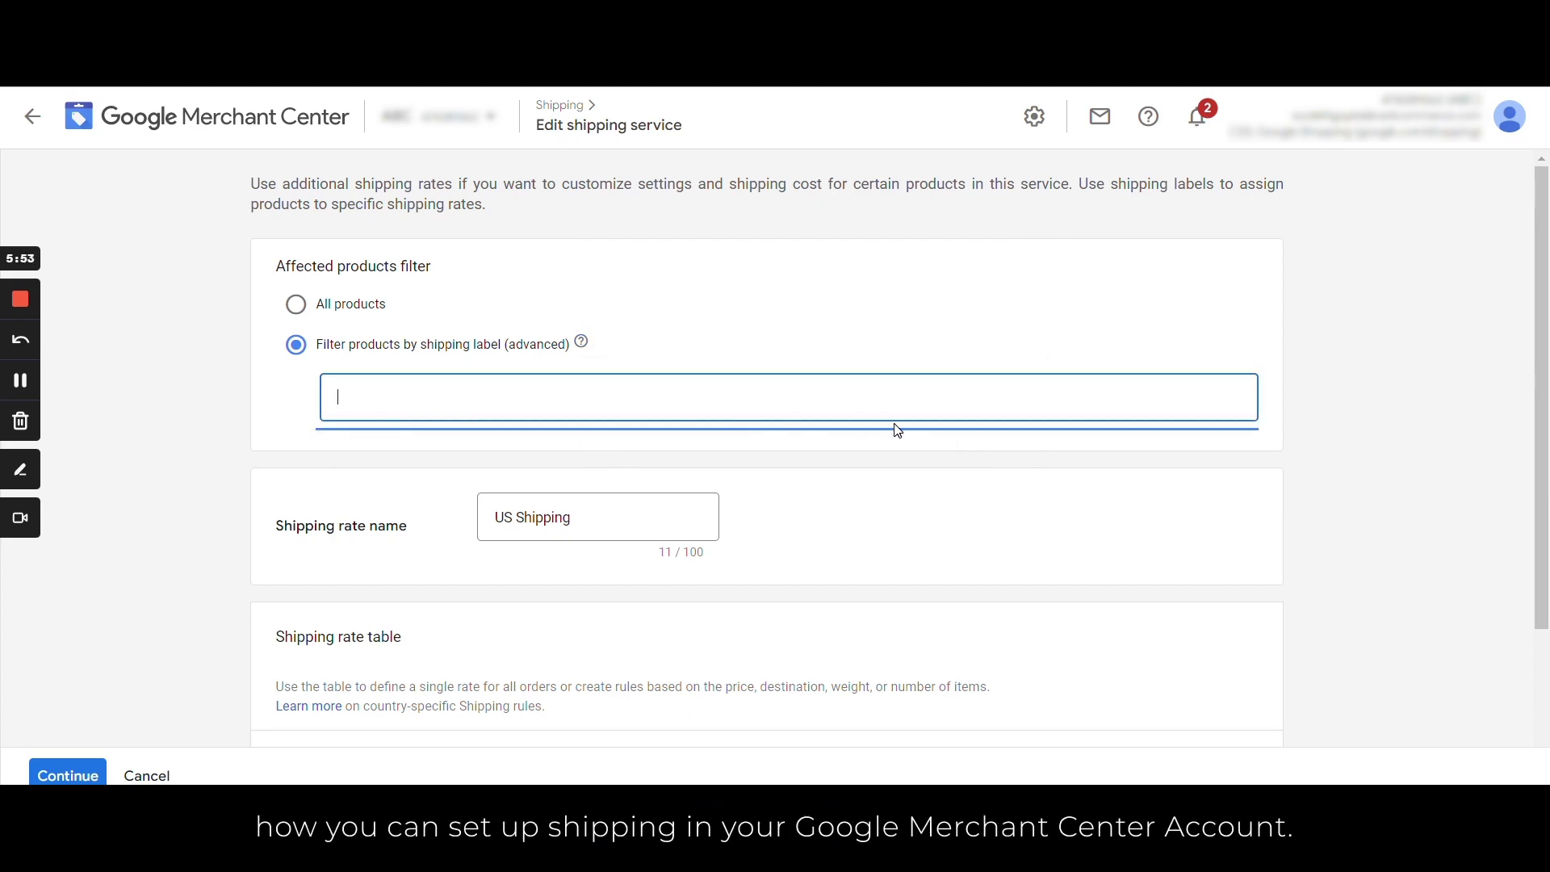
left_click_drag(1523, 387, 1529, 575)
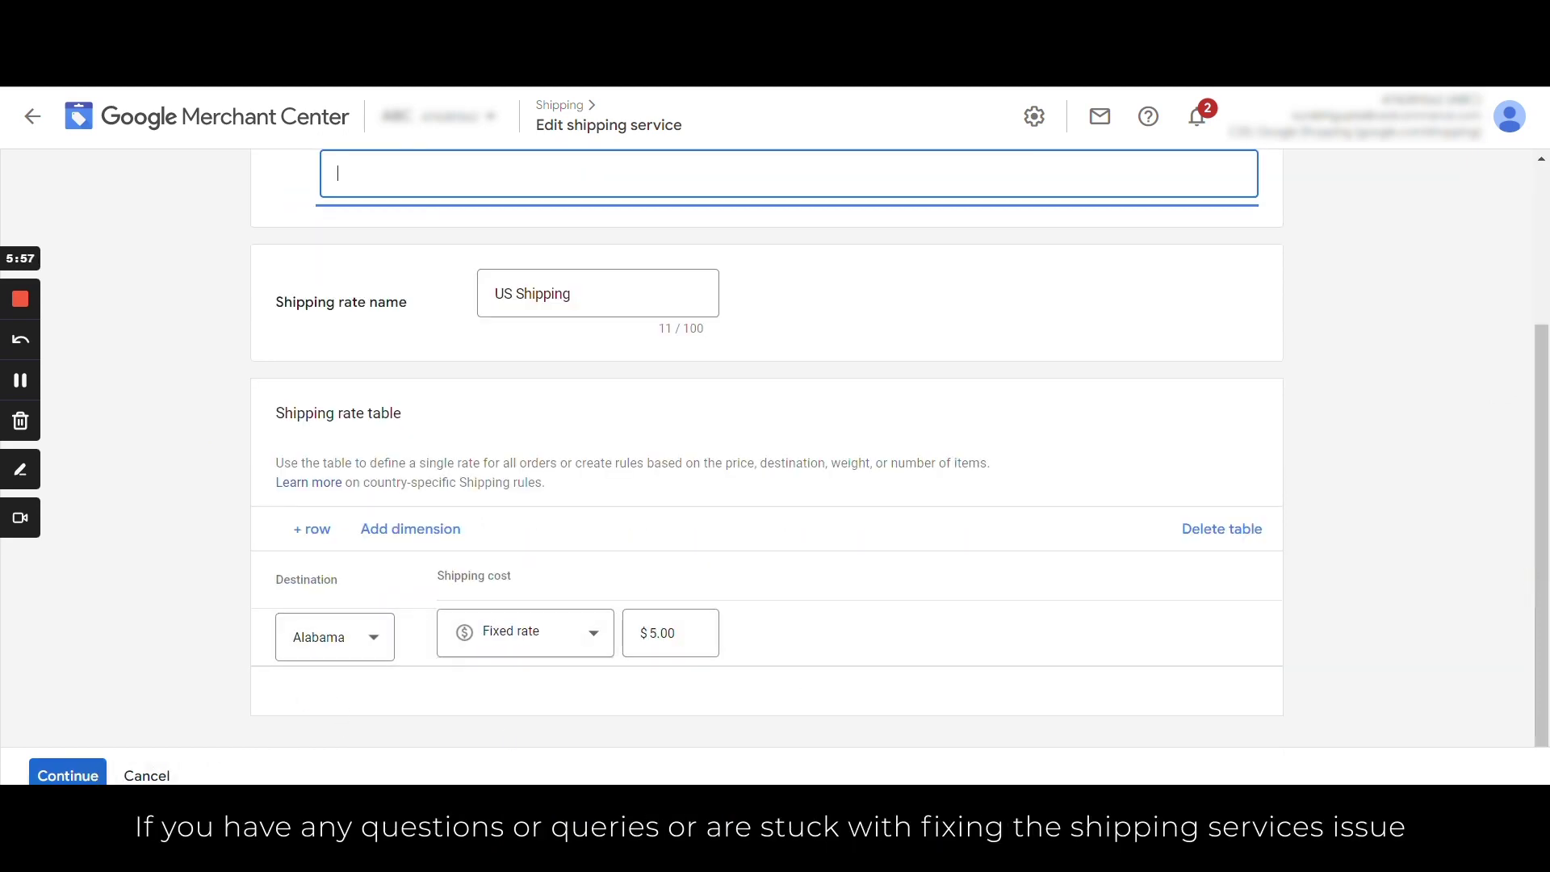
Step: Try to continue, then scroll up to the error about the empty shipping label filter
left_click(69, 776)
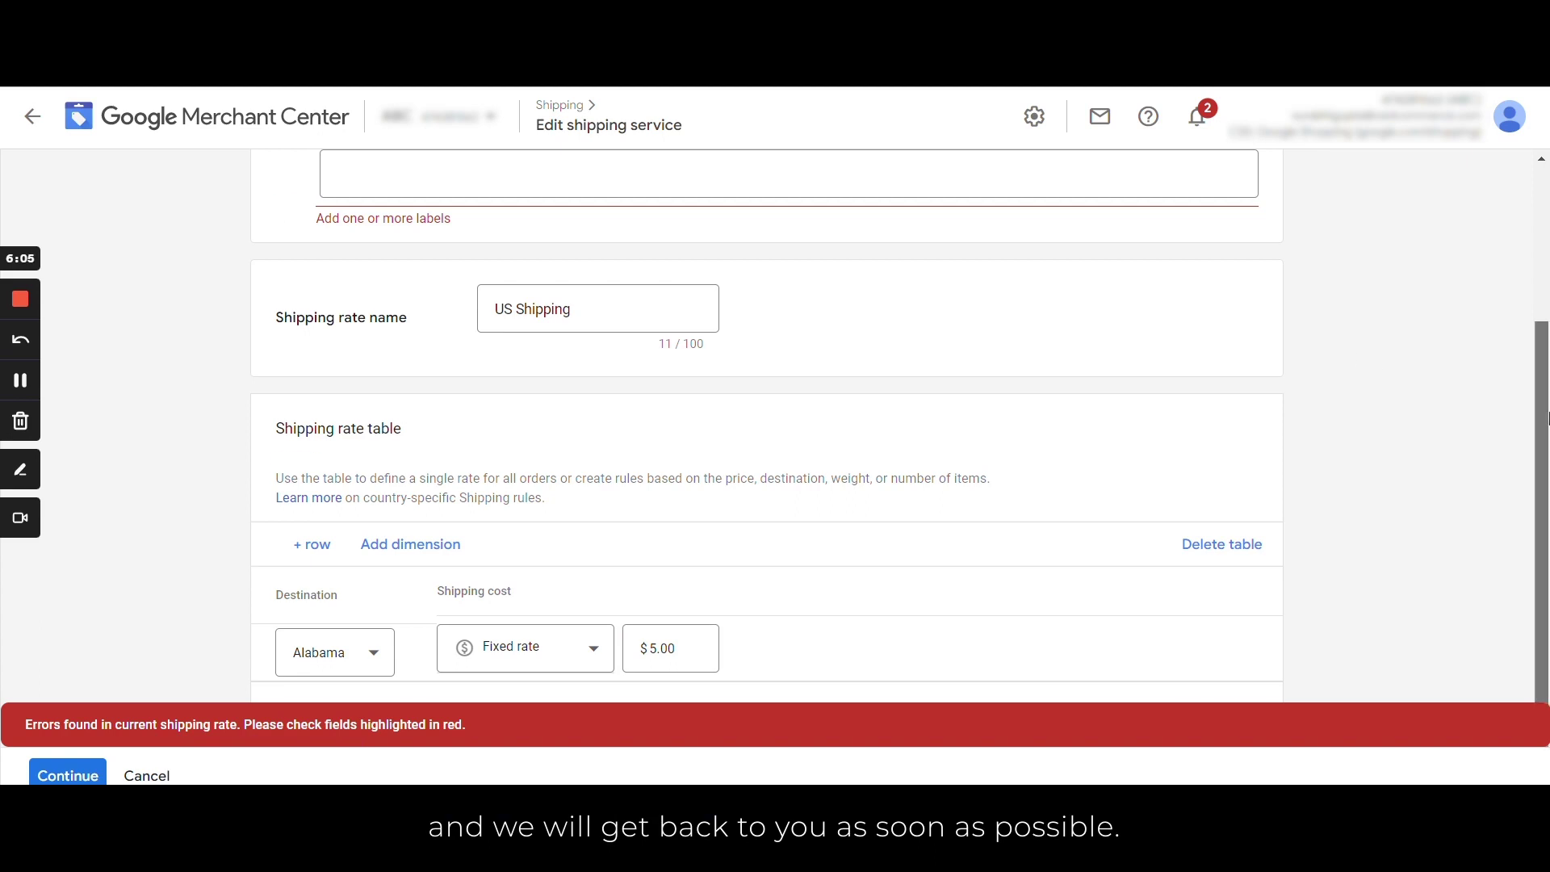
scroll(1484, 420, "up", 3)
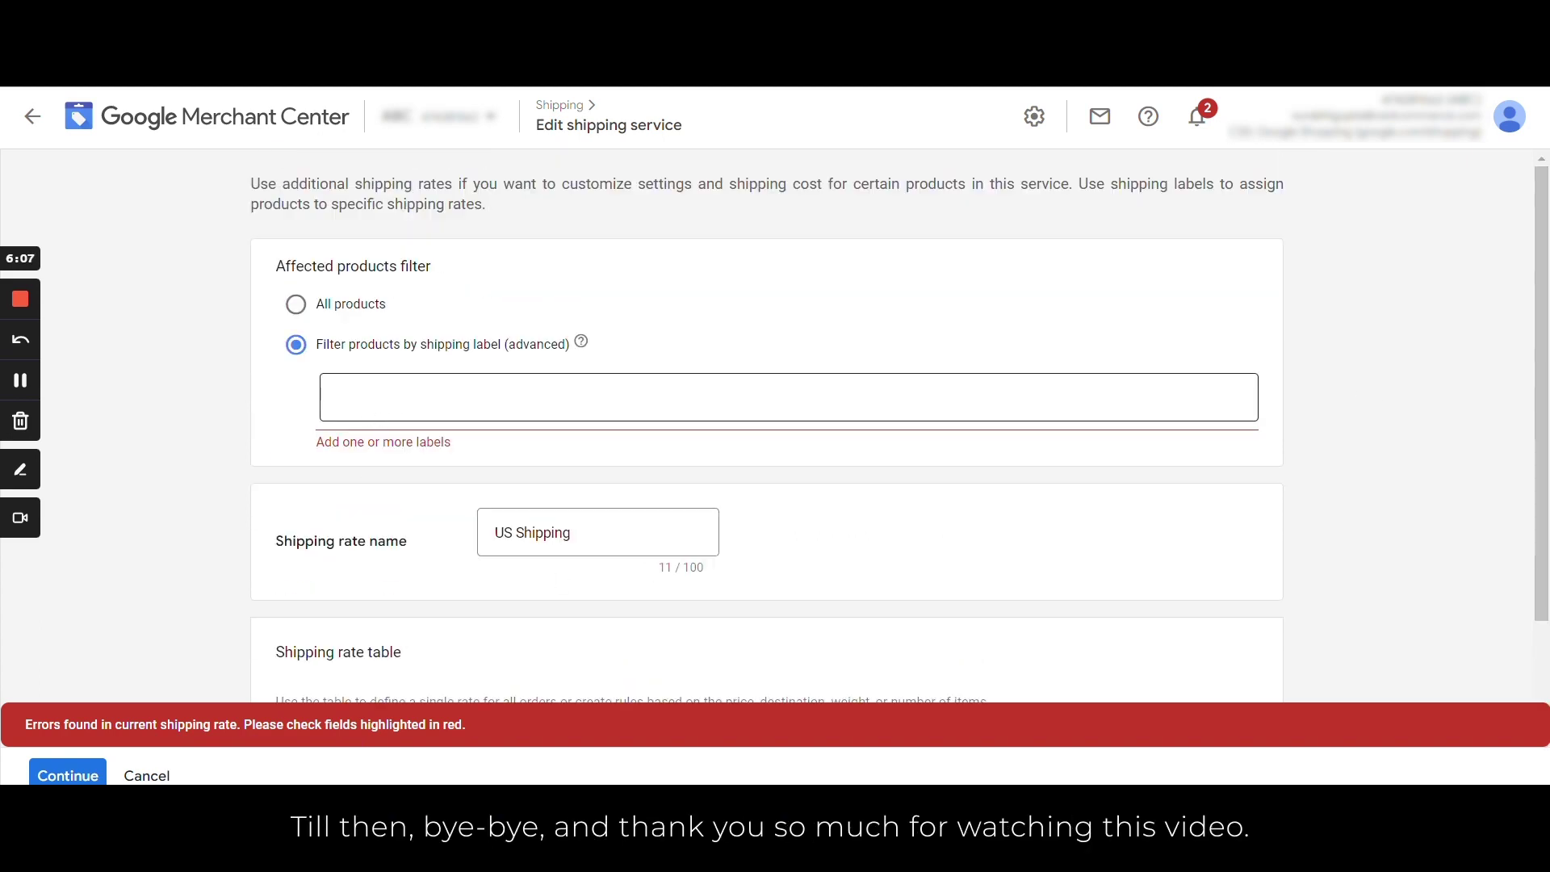